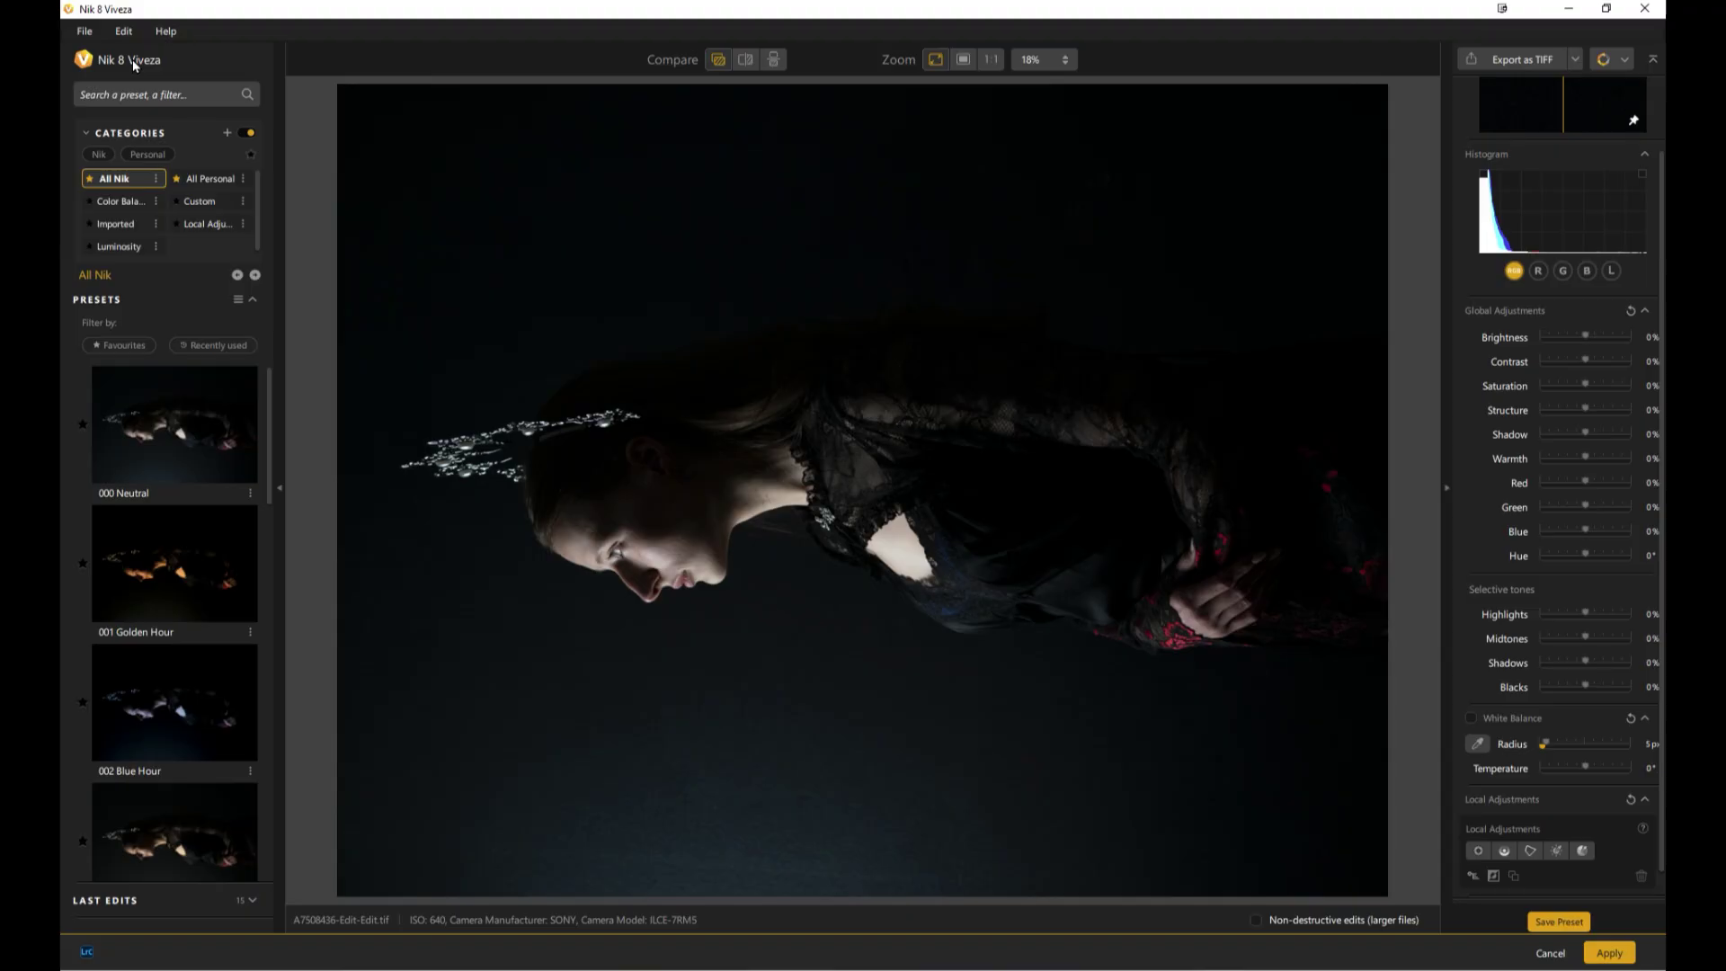
Try the 001 Golden Hour and 002 Blue Hour presets on the portrait, settling on 003 Remove Color Cast
left_click(194, 591)
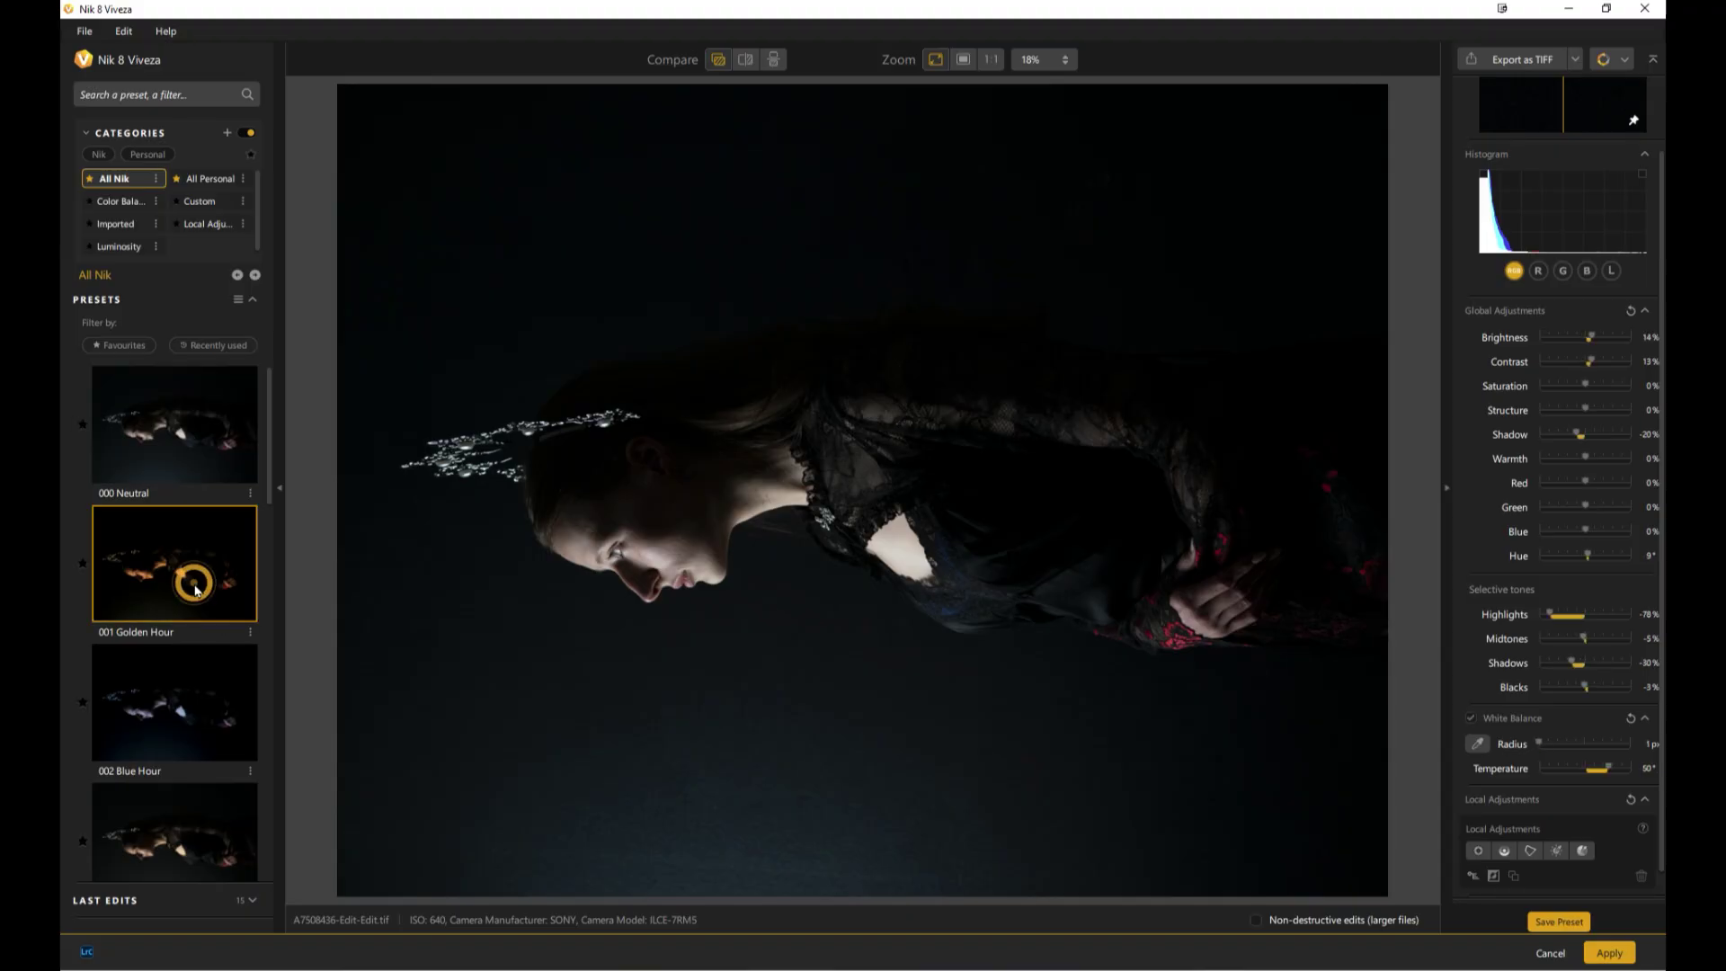
left_click(190, 694)
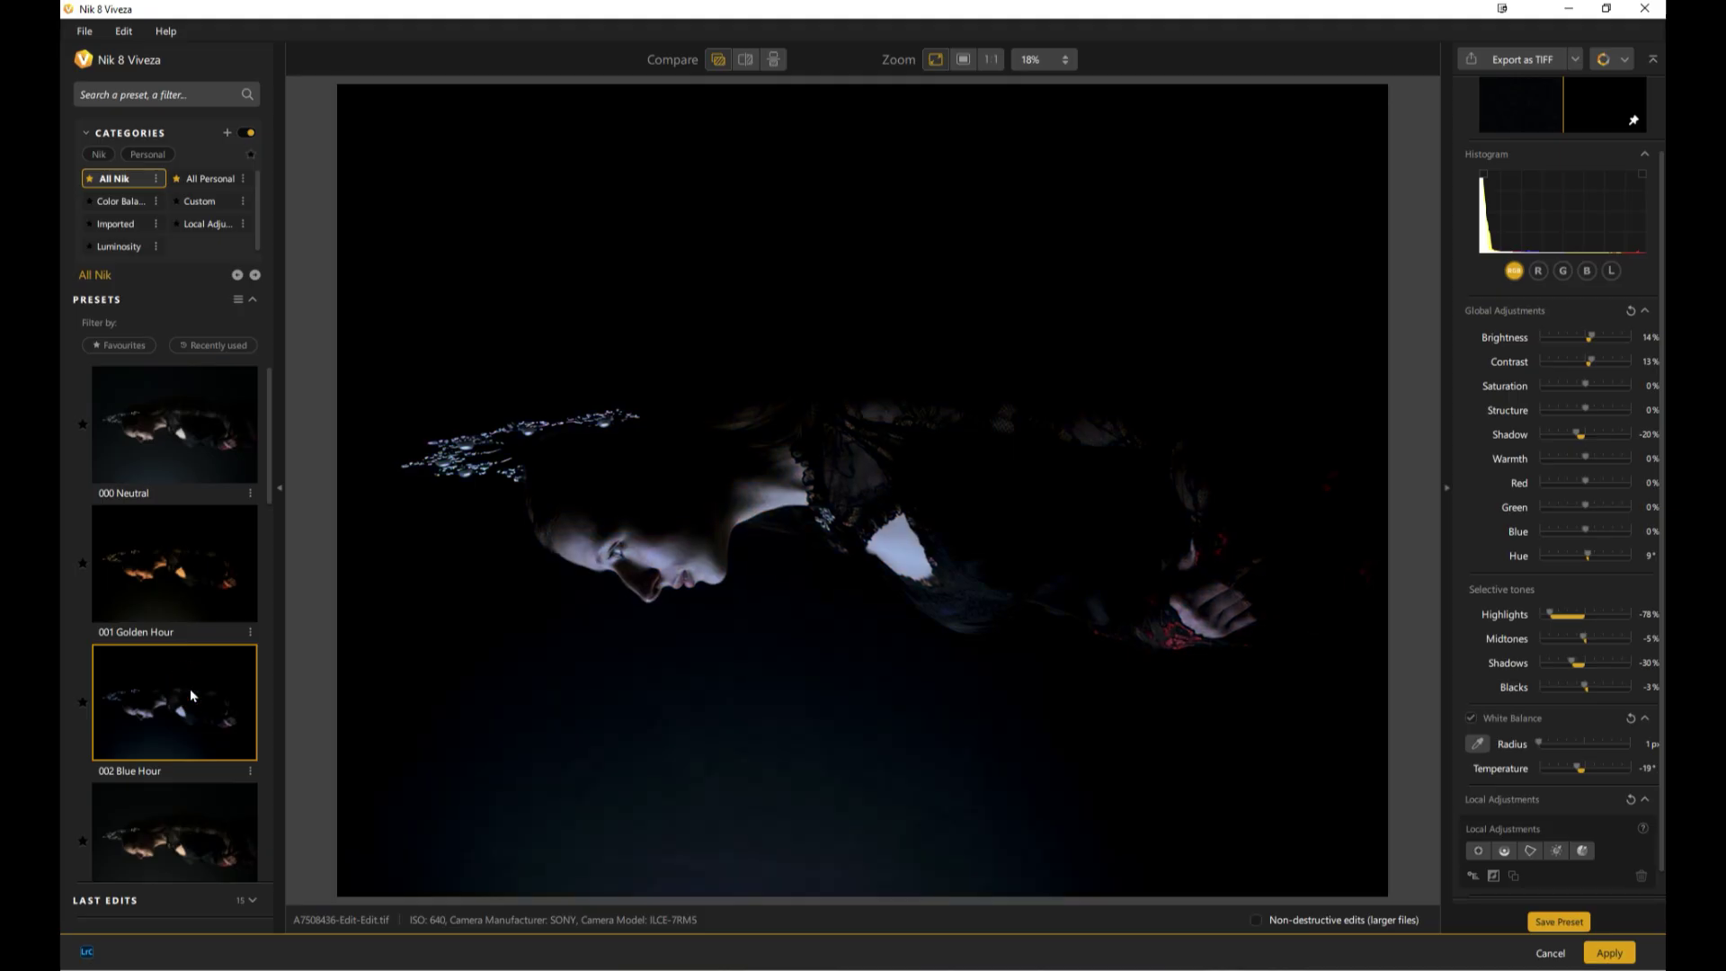
left_click(185, 838)
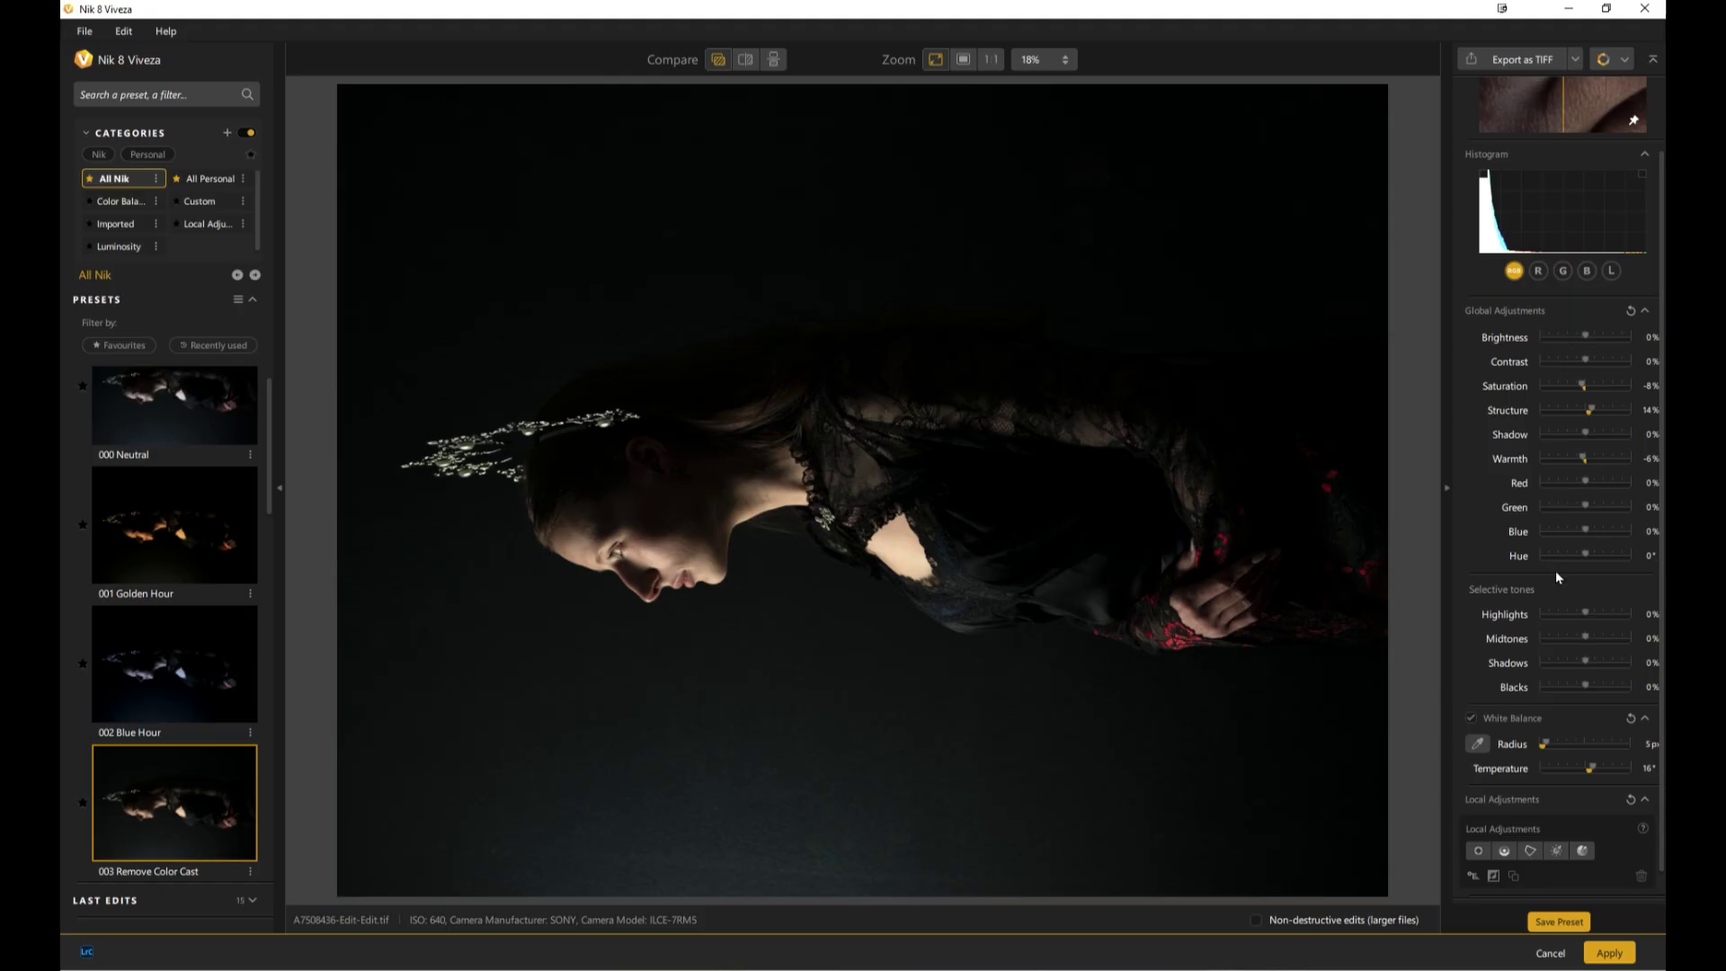
Add a control point on the woman's cheek and raise its brightness slightly
scroll(1557, 573, "down", 1)
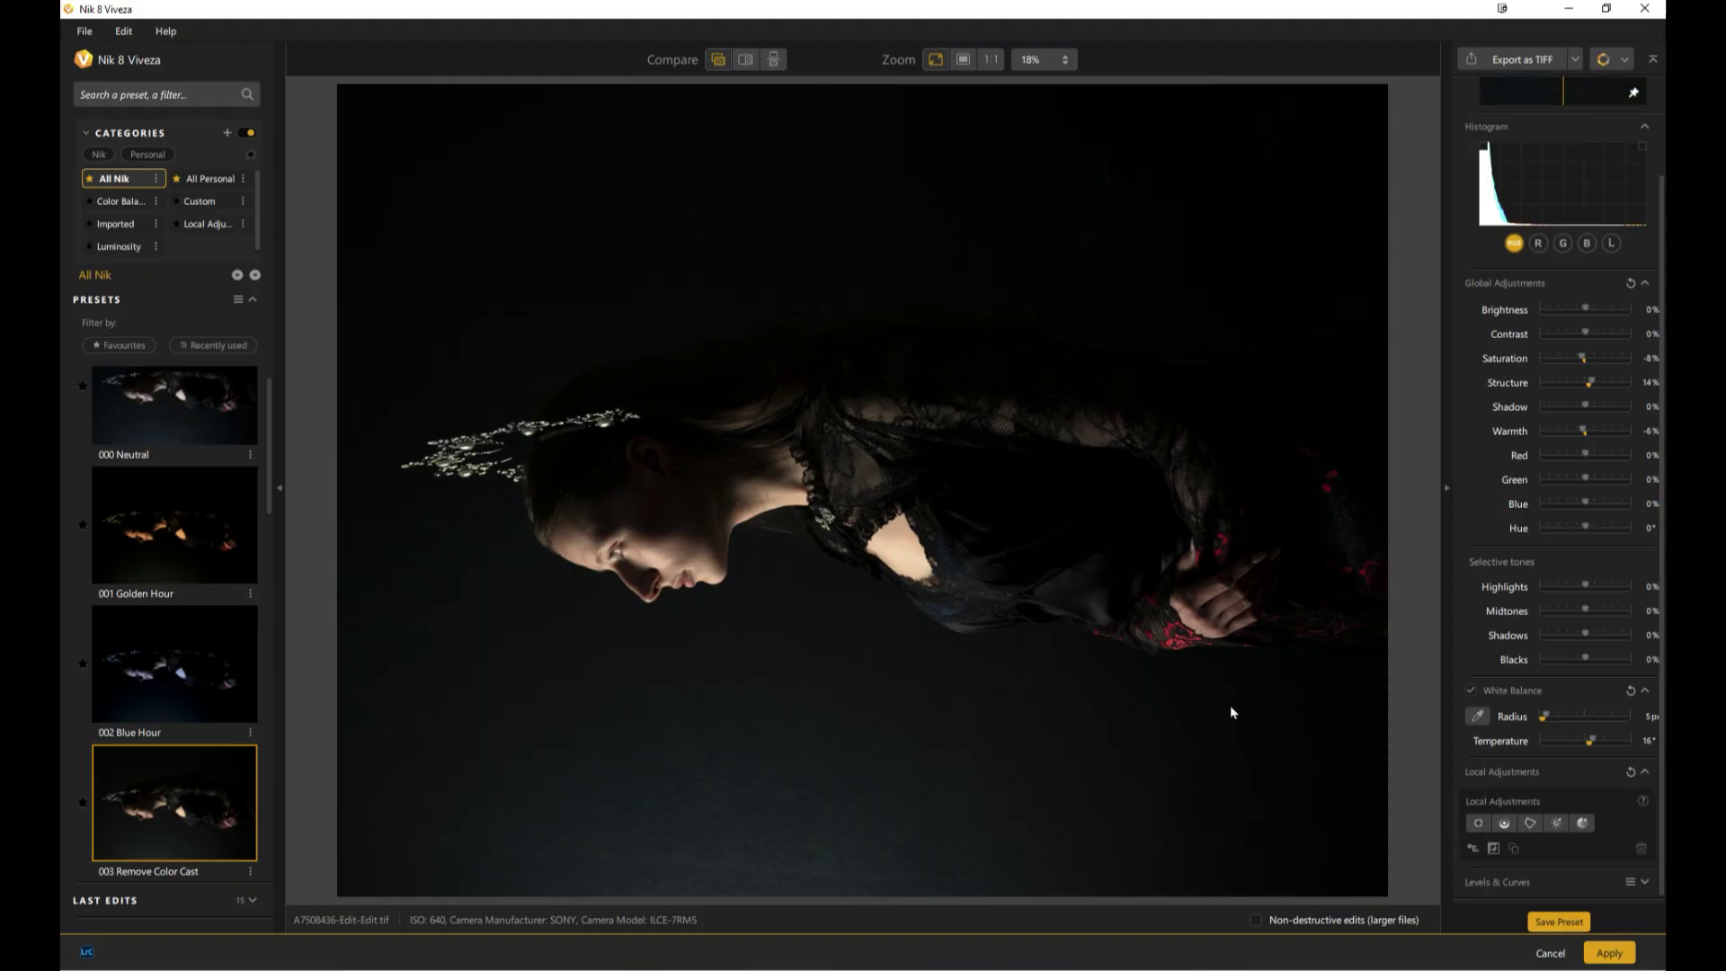
left_click(1478, 824)
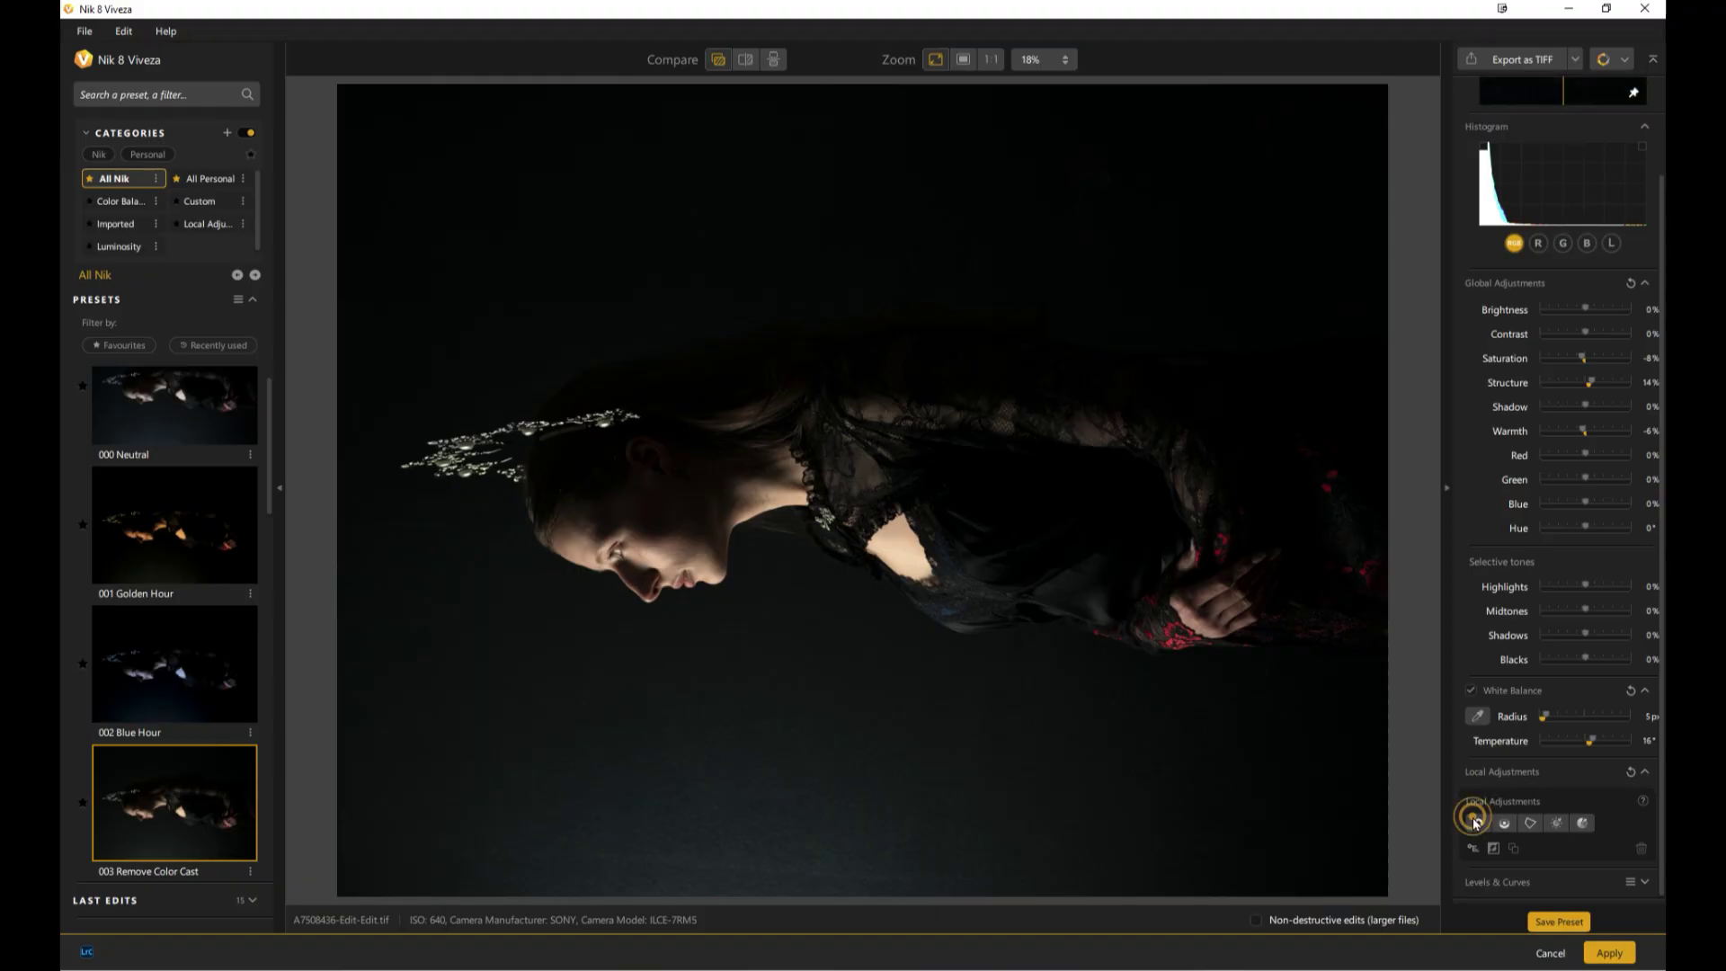
left_click(667, 543)
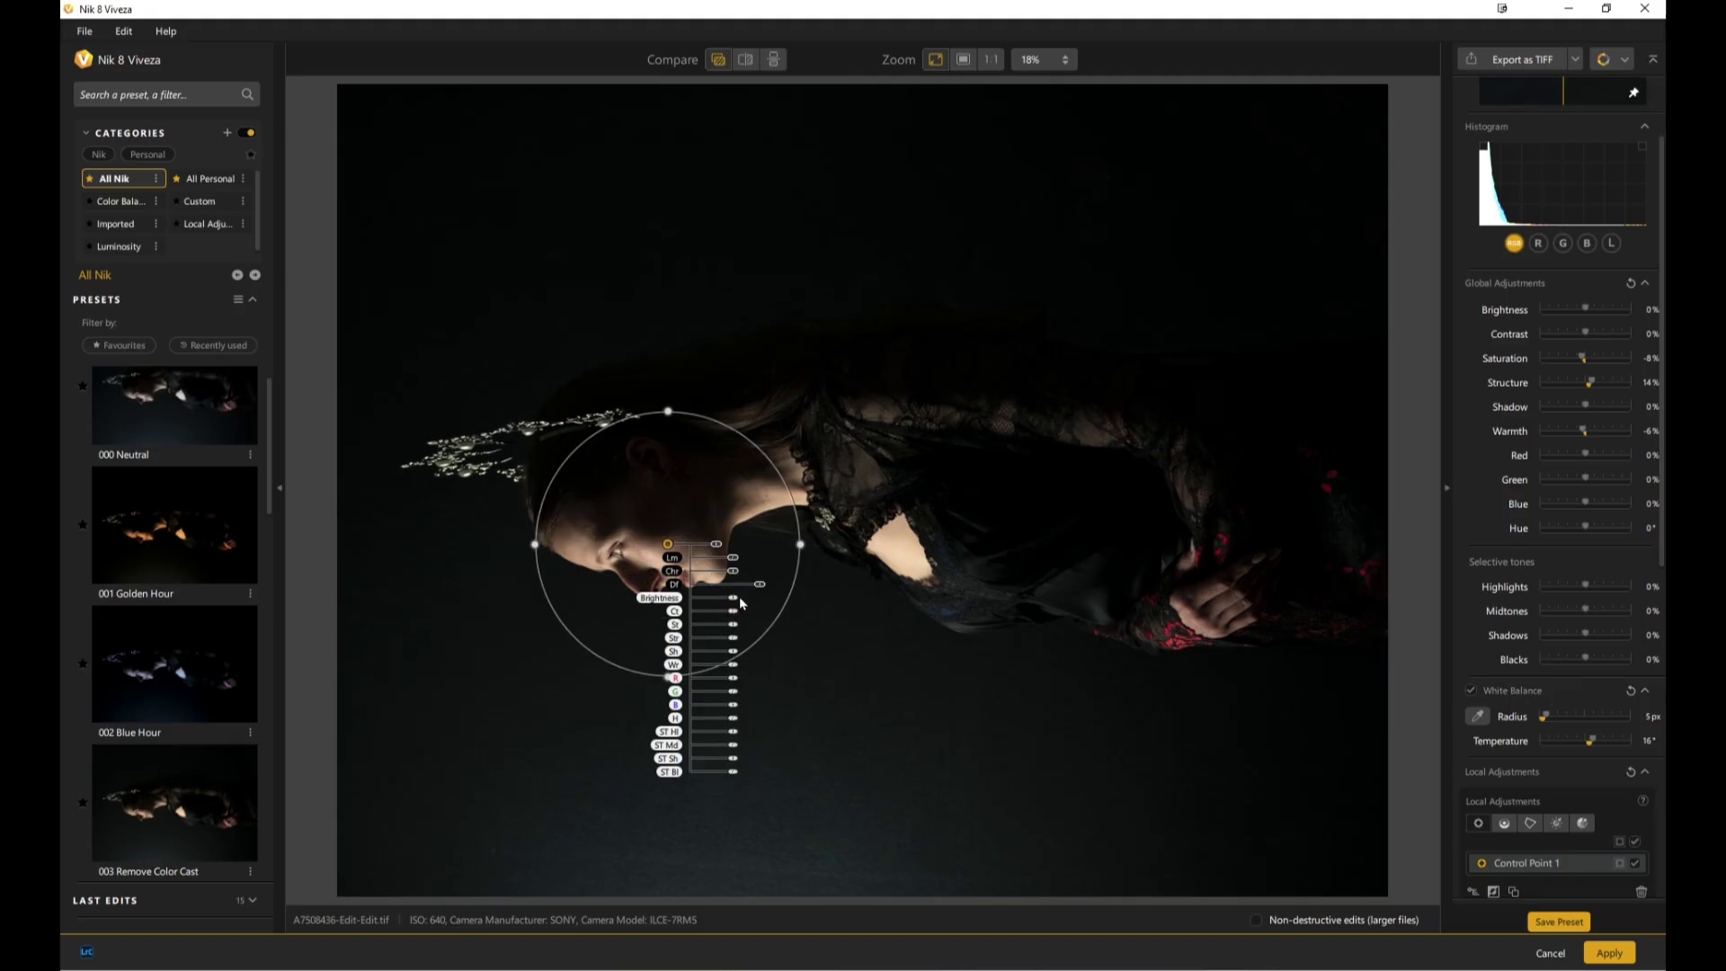
left_click_drag(732, 598, 739, 599)
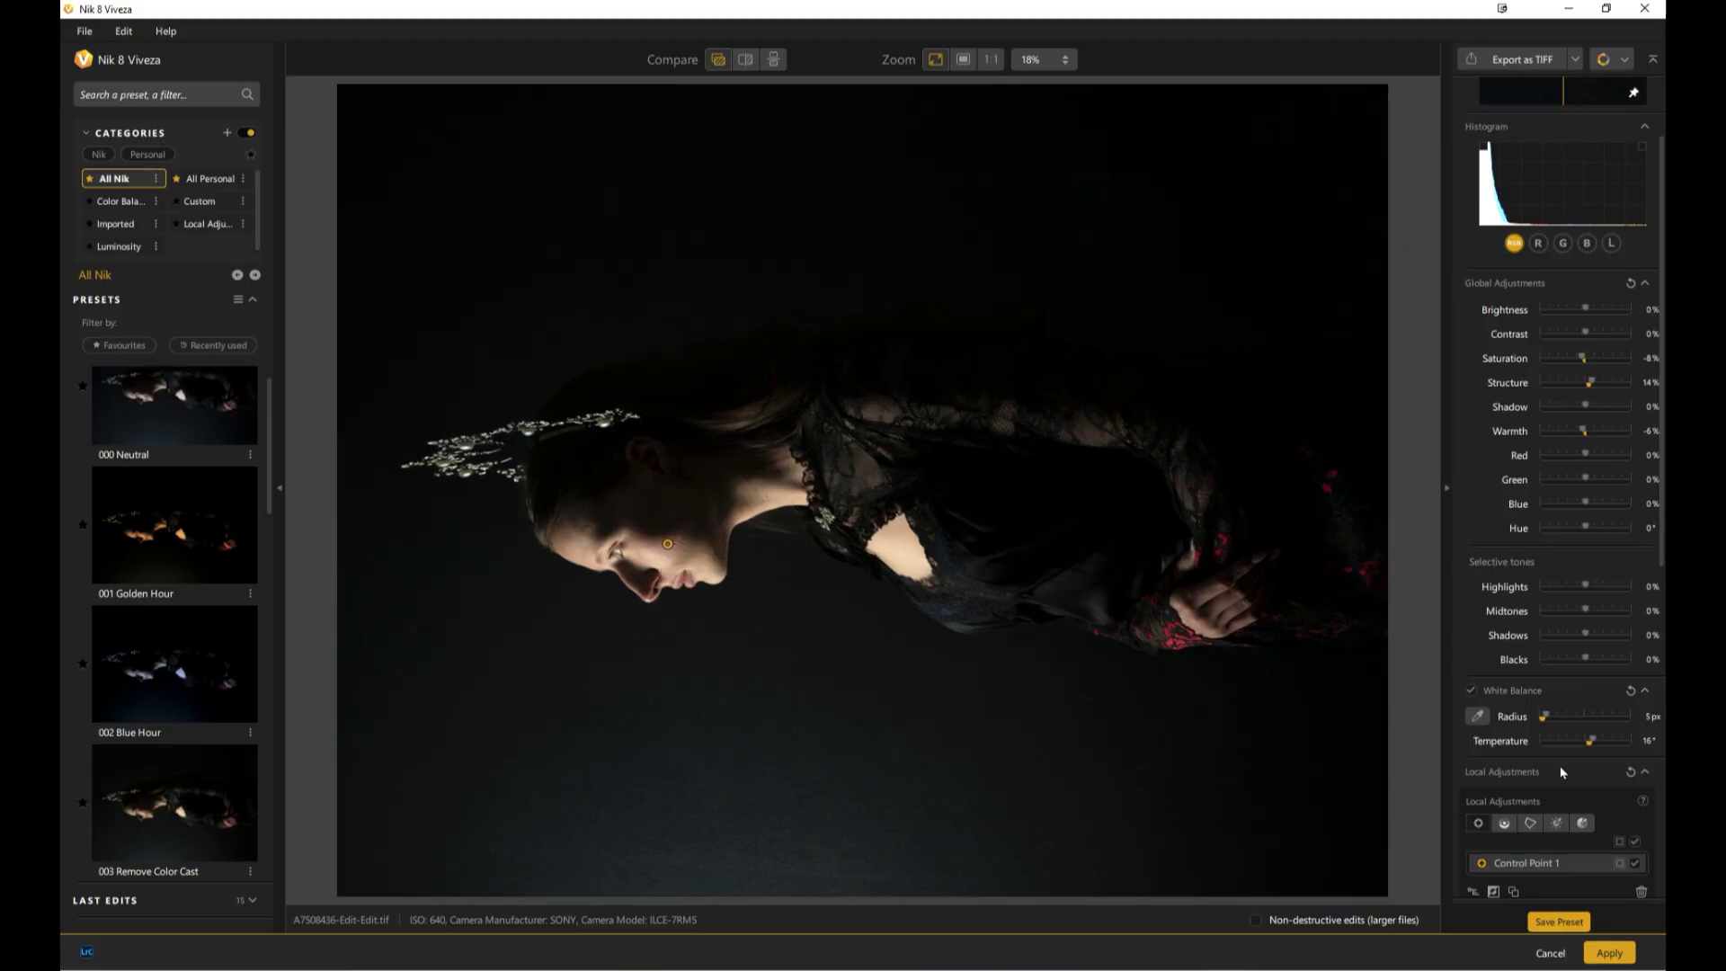
Add a diagonal control line across the woman's body and lower its brightness to darken the upper part of the photo
left_click(1505, 825)
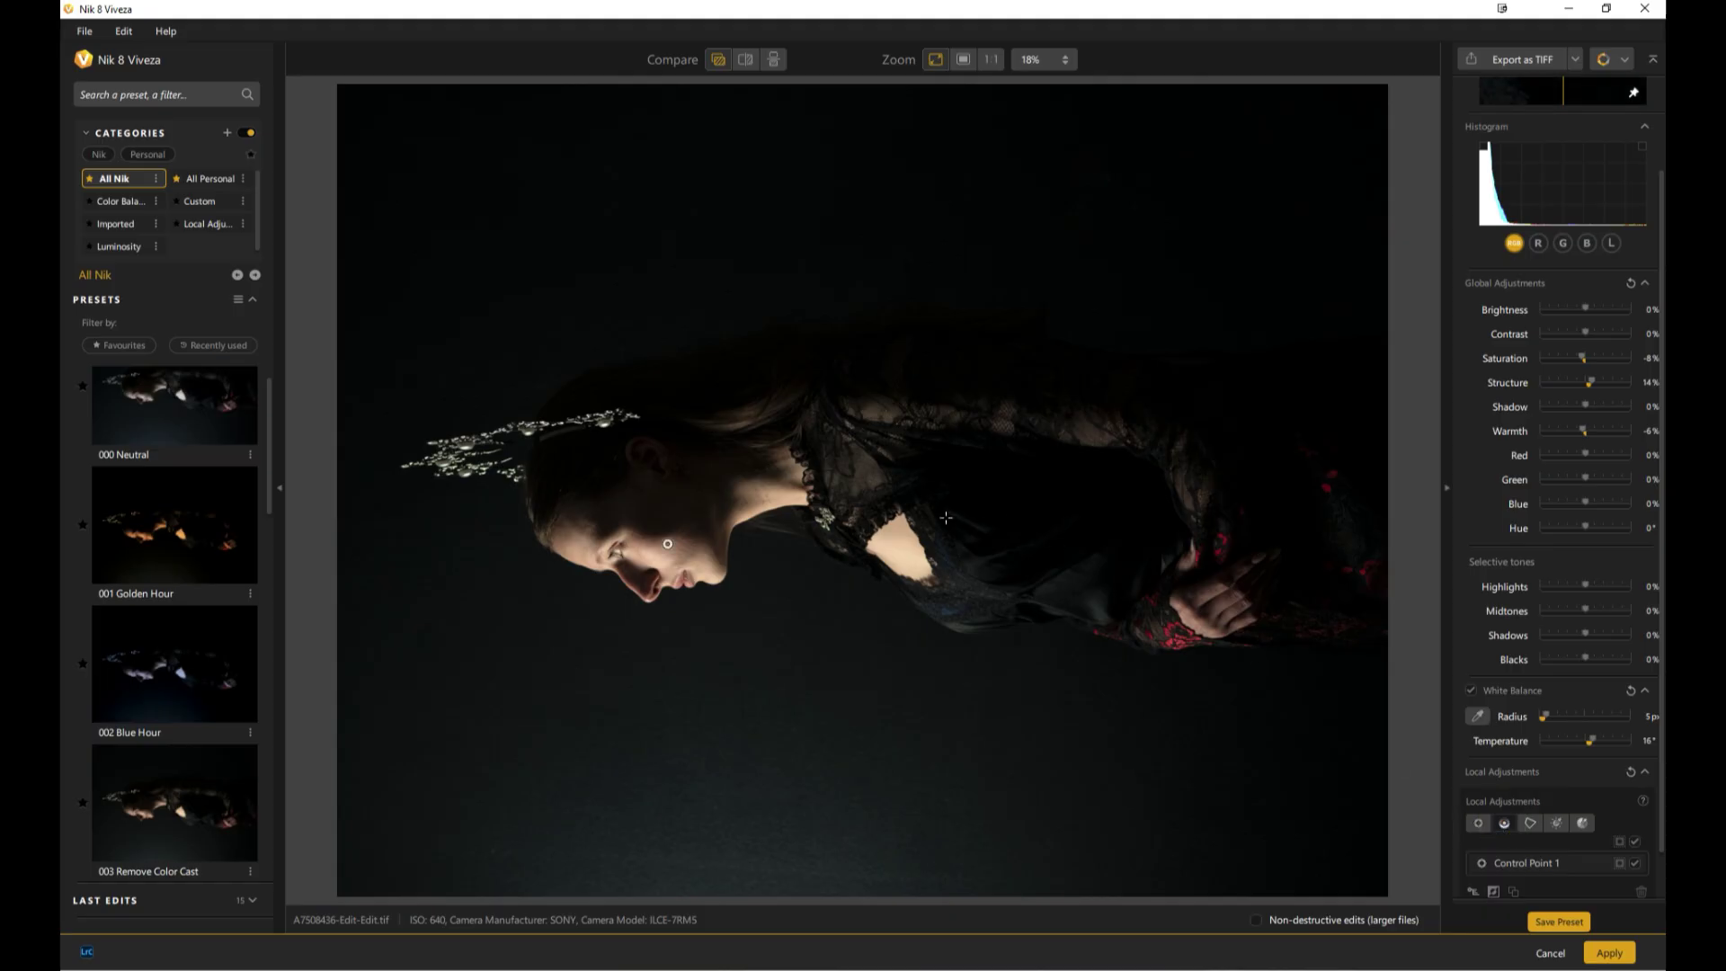
left_click_drag(944, 514, 869, 706)
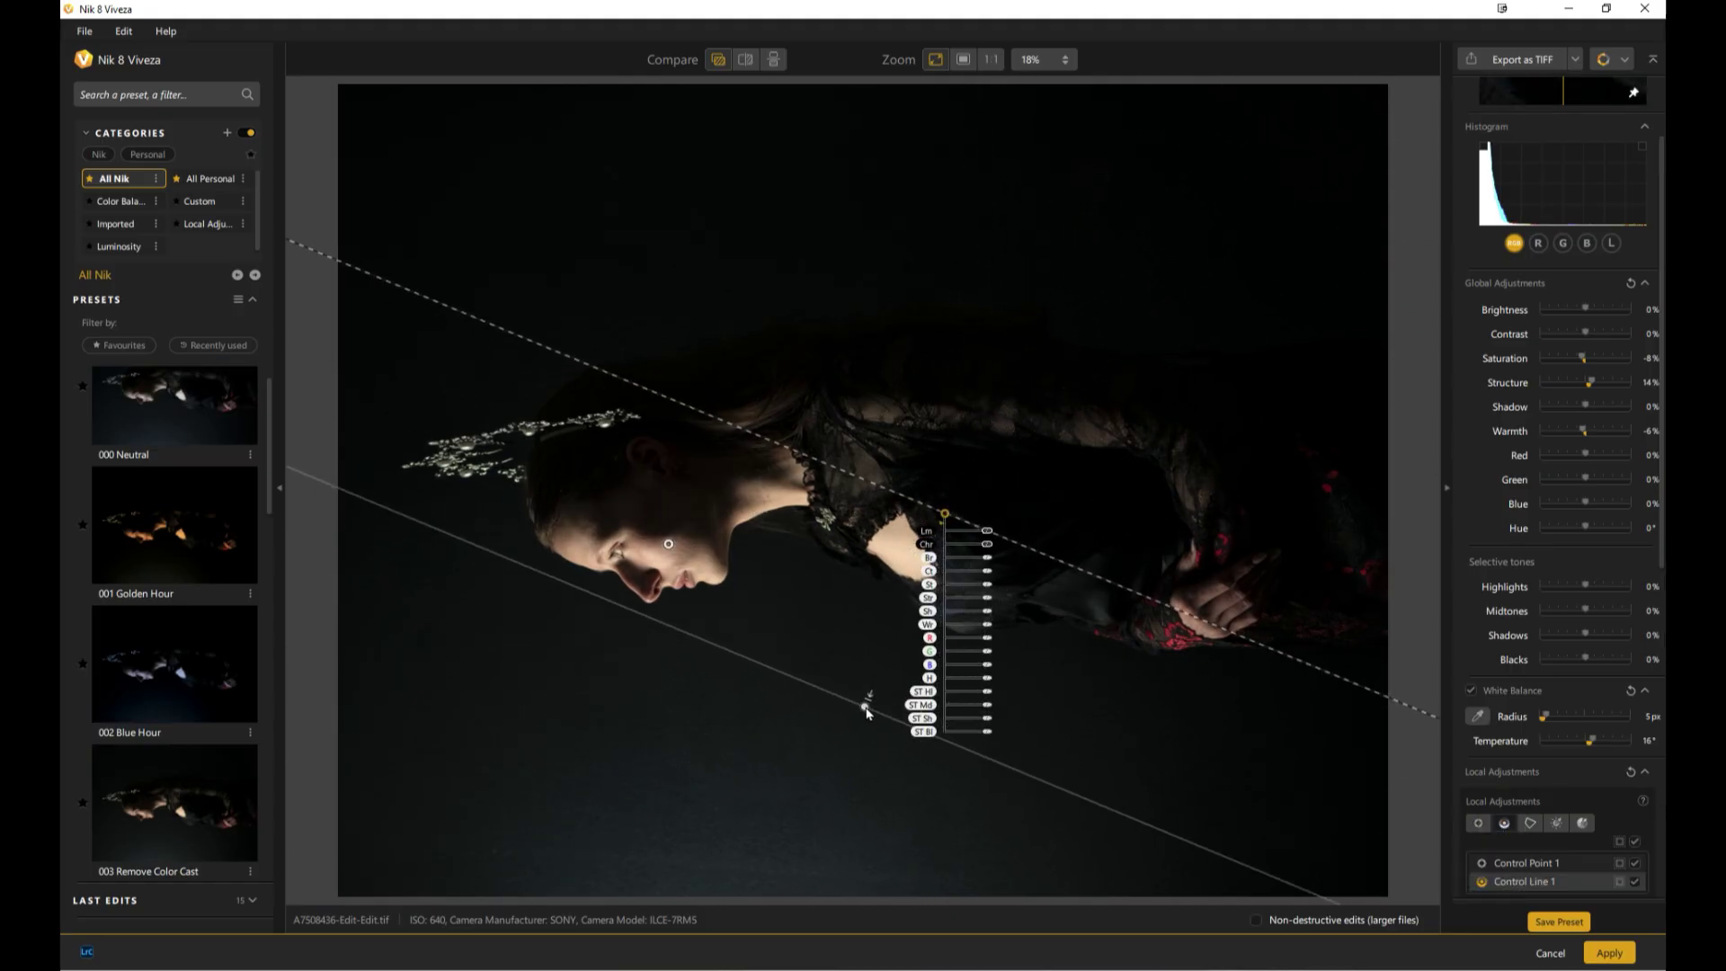
left_click(987, 557)
left_click_drag(992, 564, 973, 564)
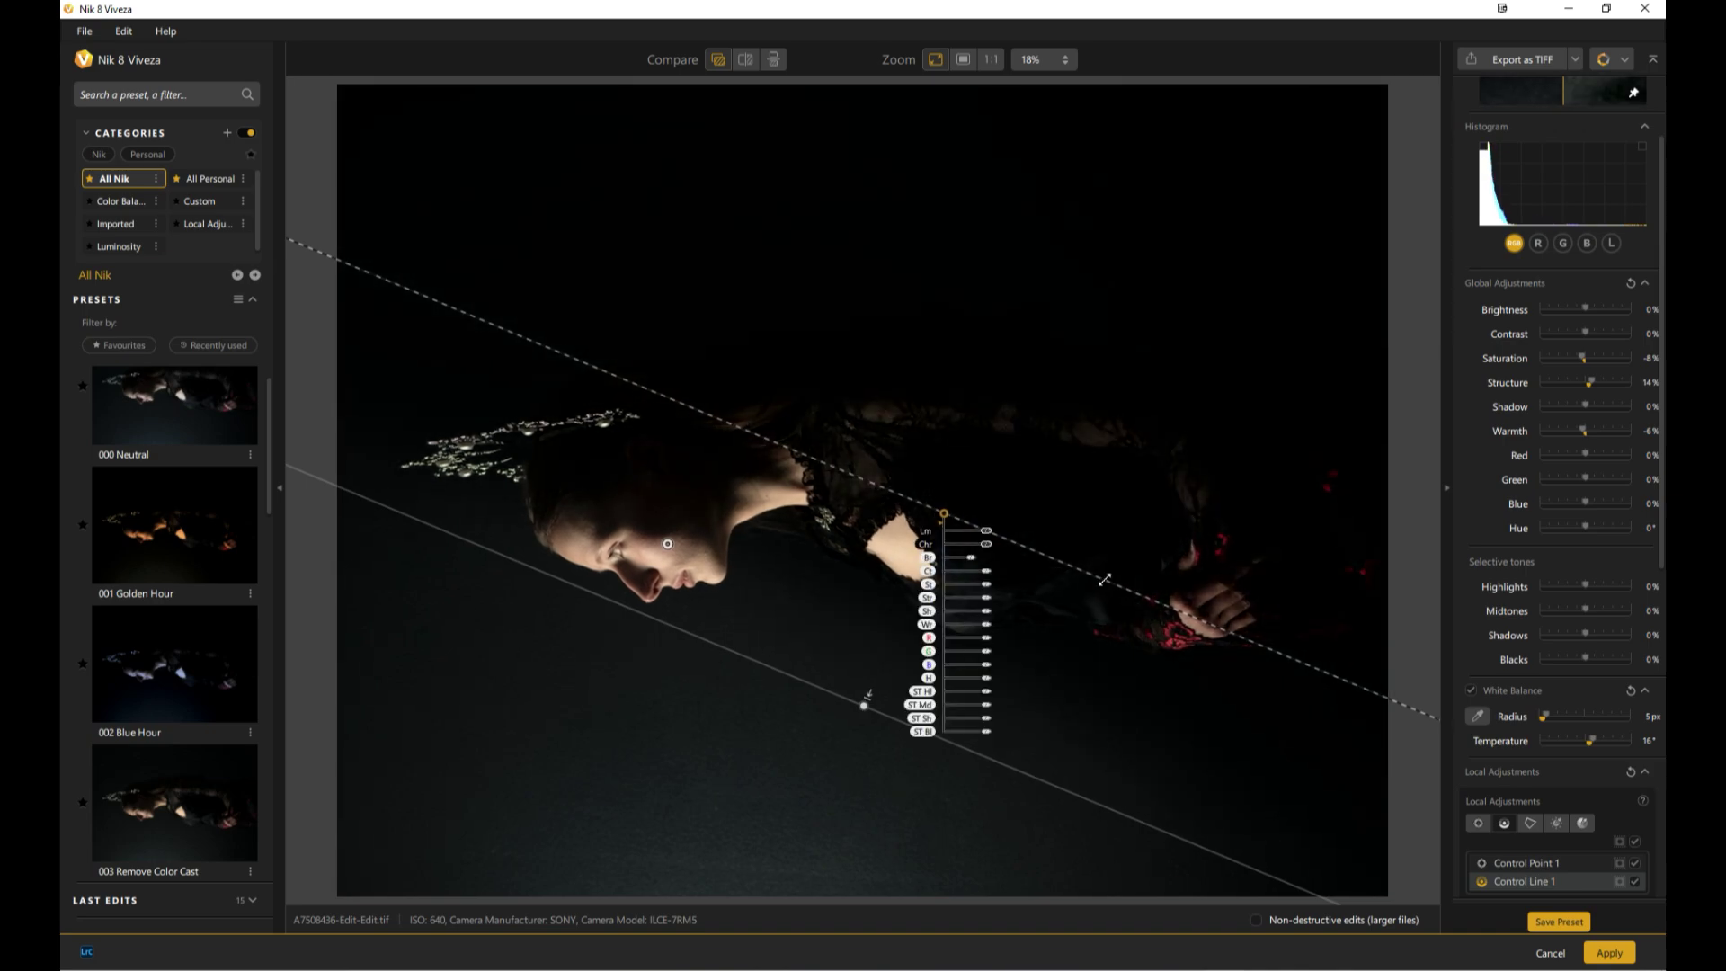
Reposition the control line onto the bare skin of the arm and compare the image with the line off and on
mouse_move(1079, 575)
left_mouse_down()
mouse_move(1079, 421)
mouse_move(1080, 584)
left_mouse_up()
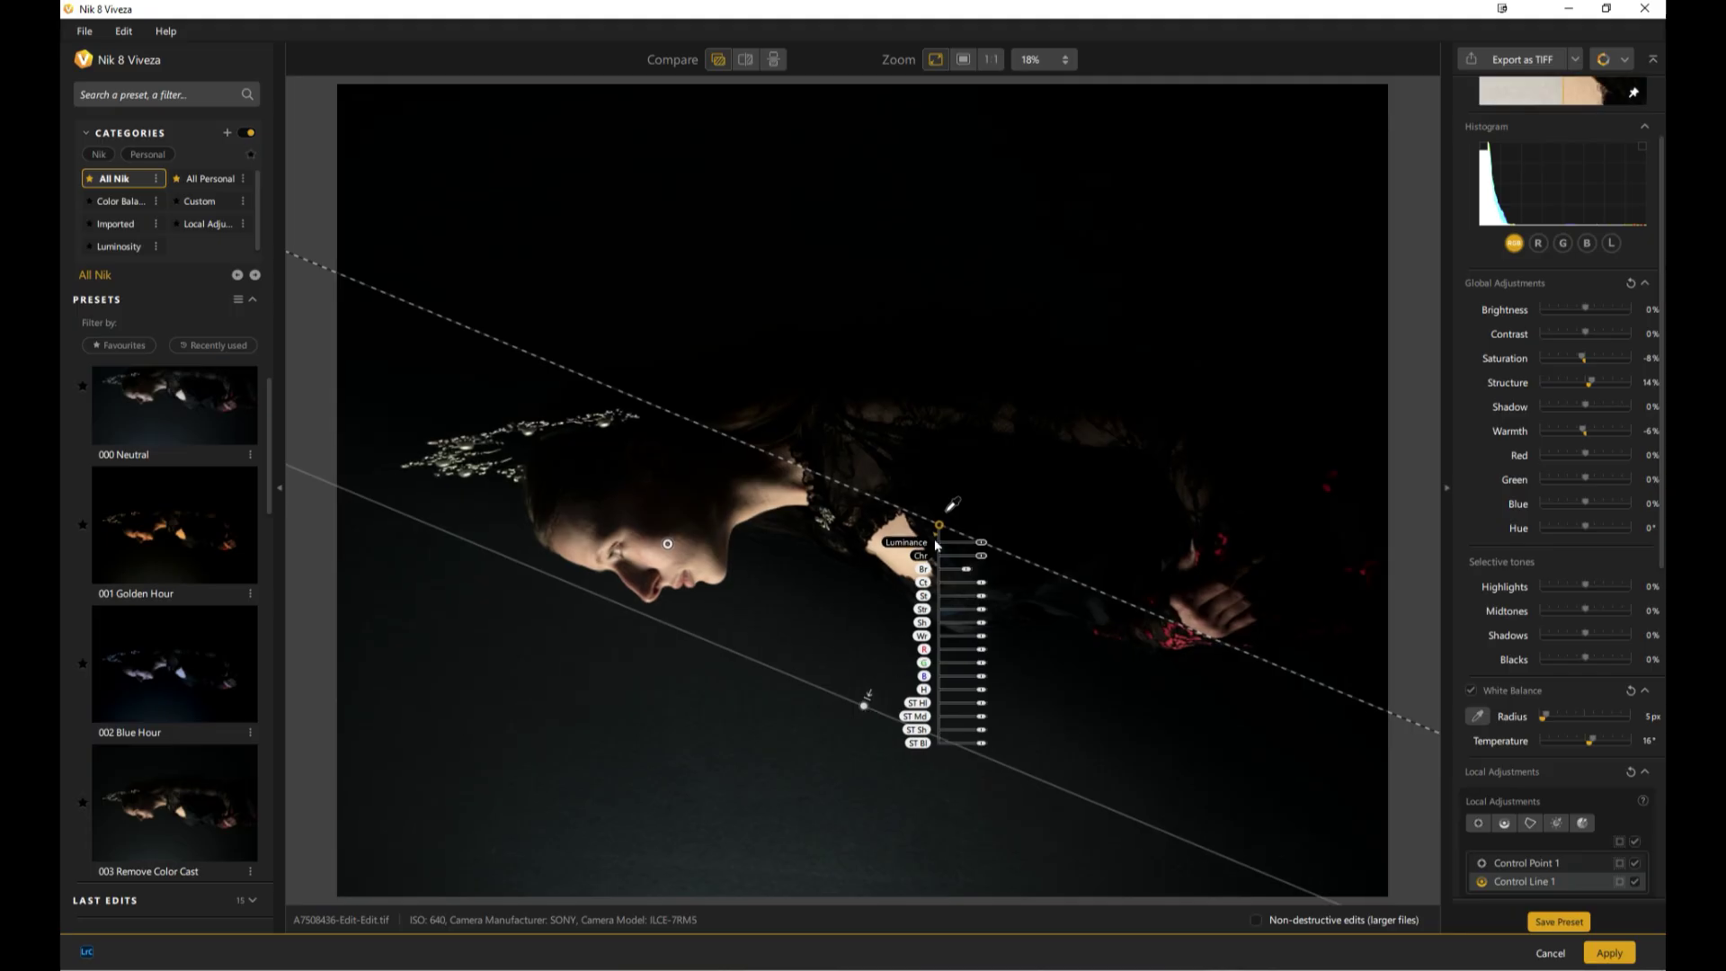
left_click_drag(939, 525, 898, 570)
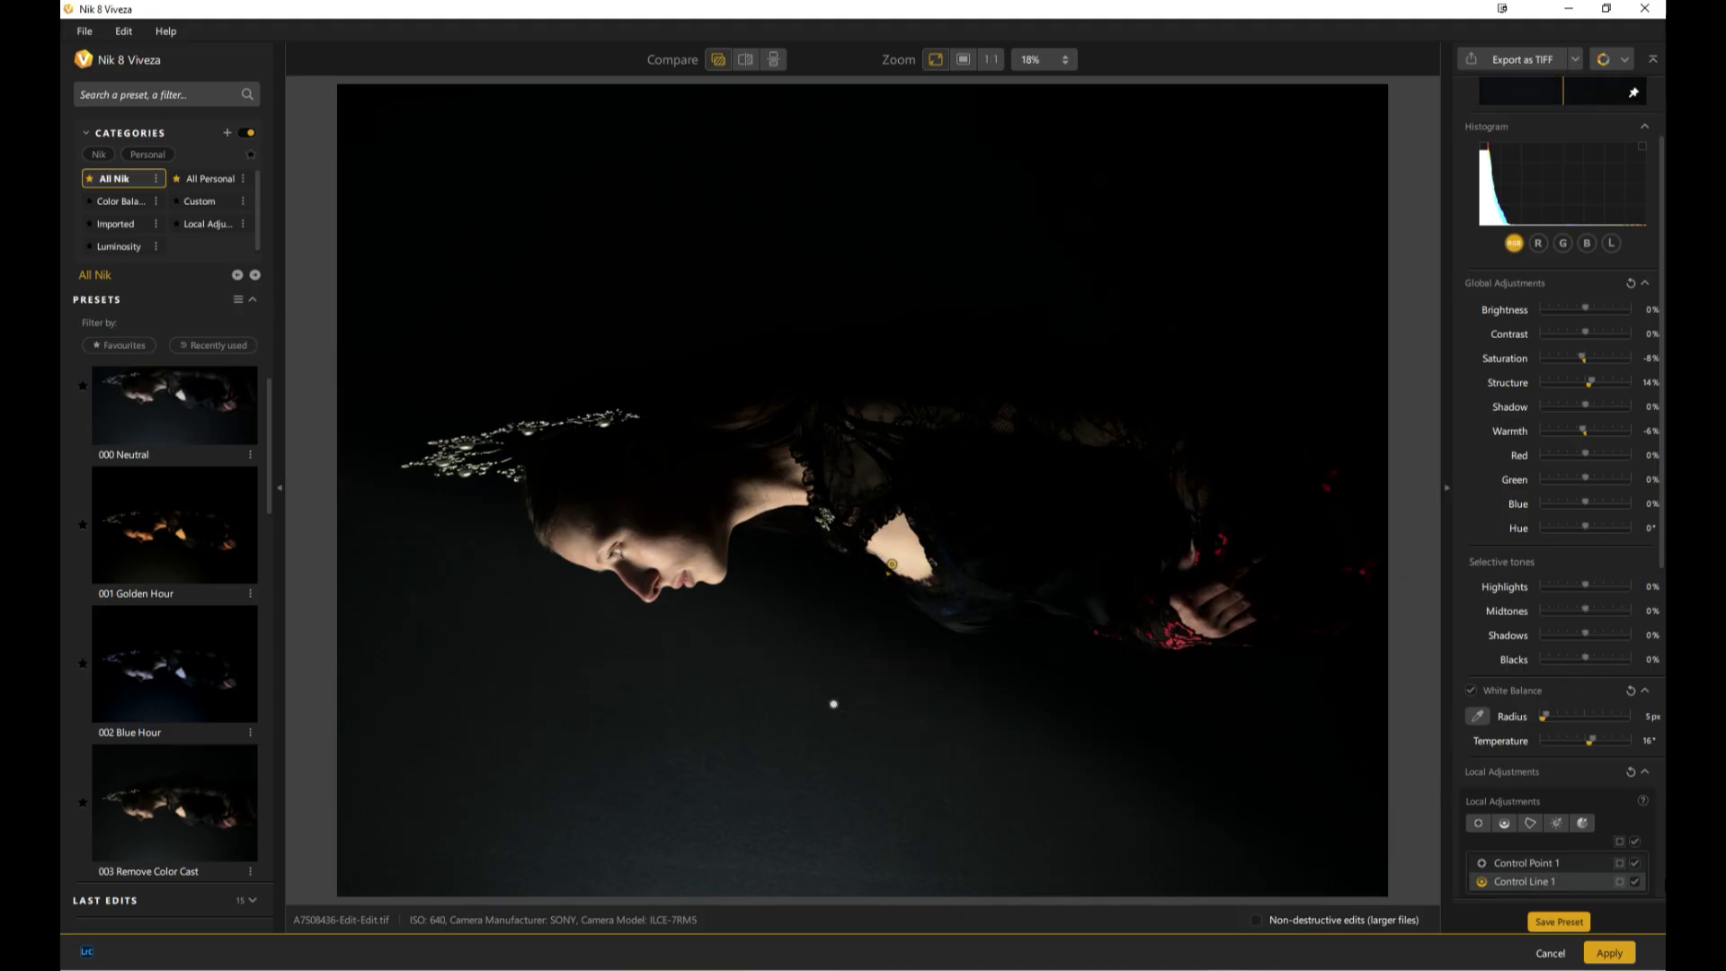
left_click(1636, 882)
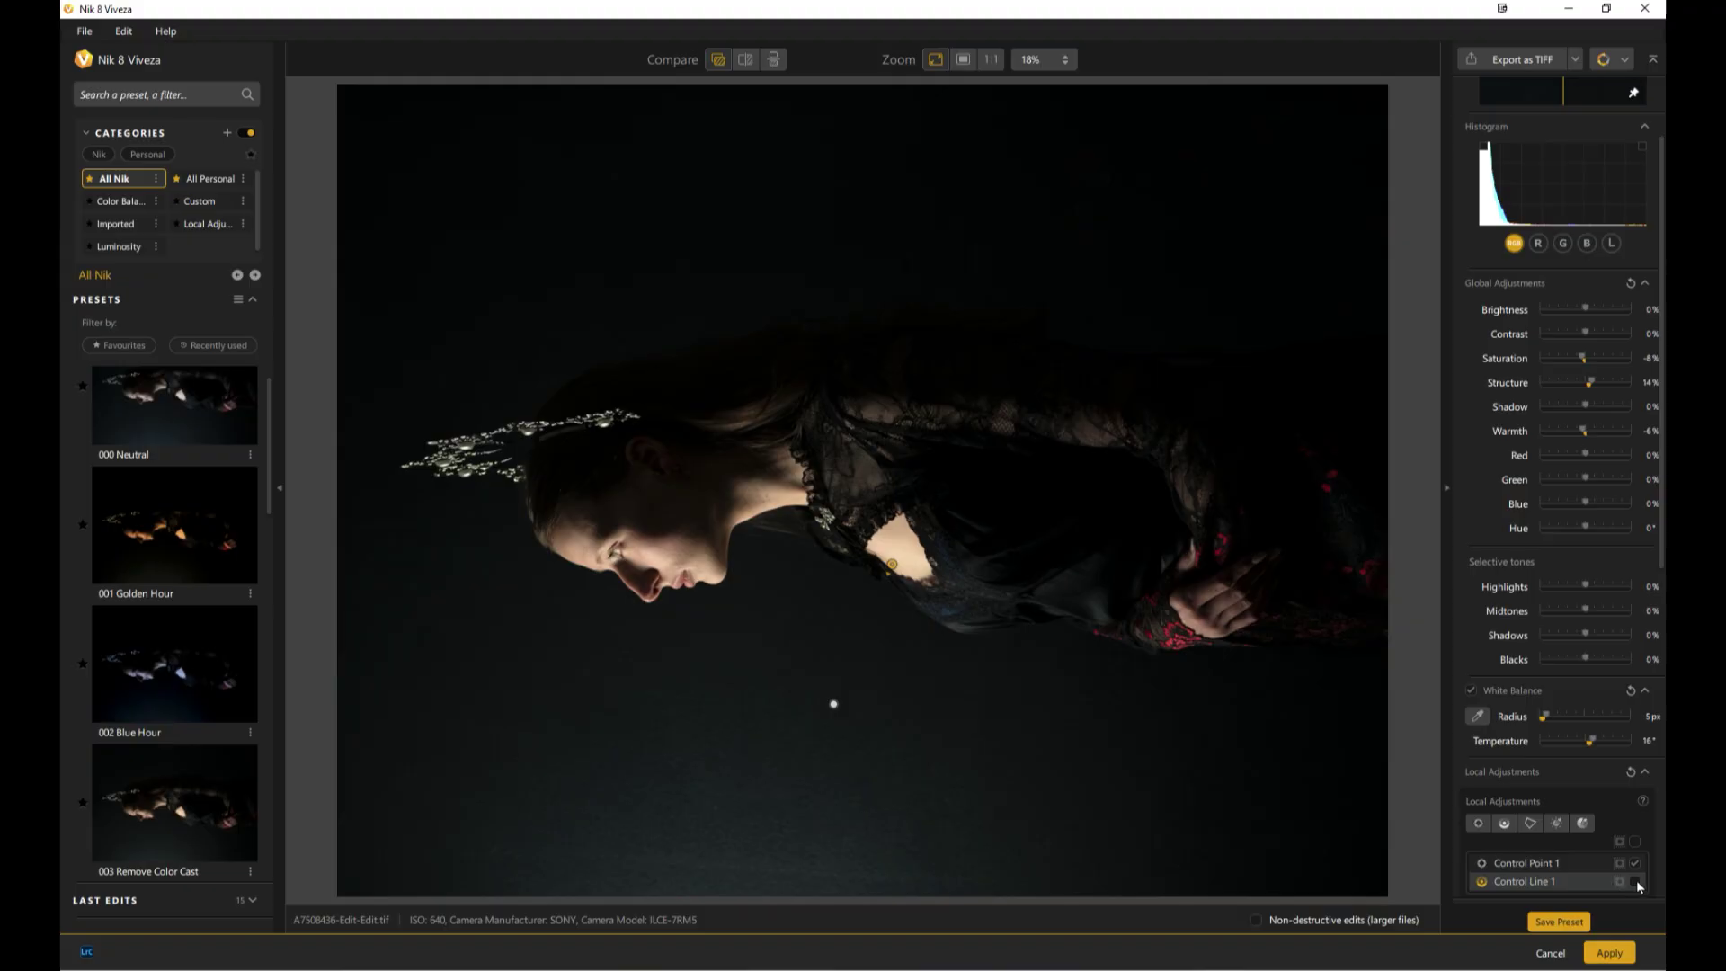
left_click(1637, 882)
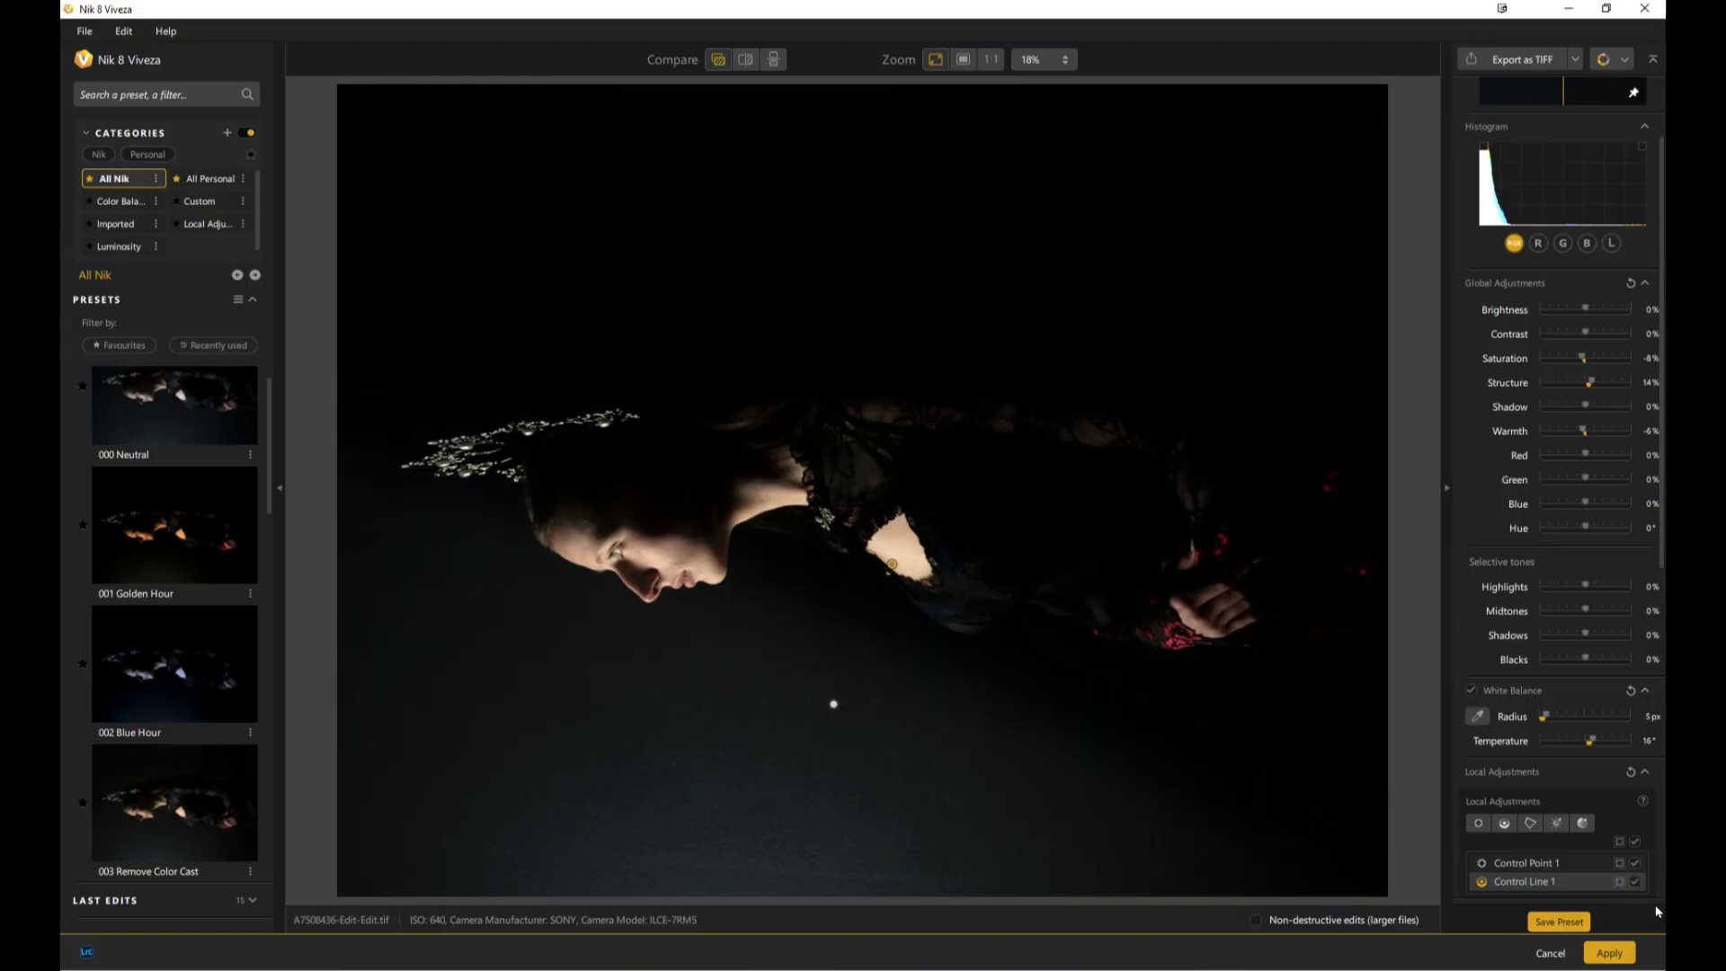
Send the image with its current edits to Nik 8 Color Efex, accepting that it is saved first
mouse_move(937, 736)
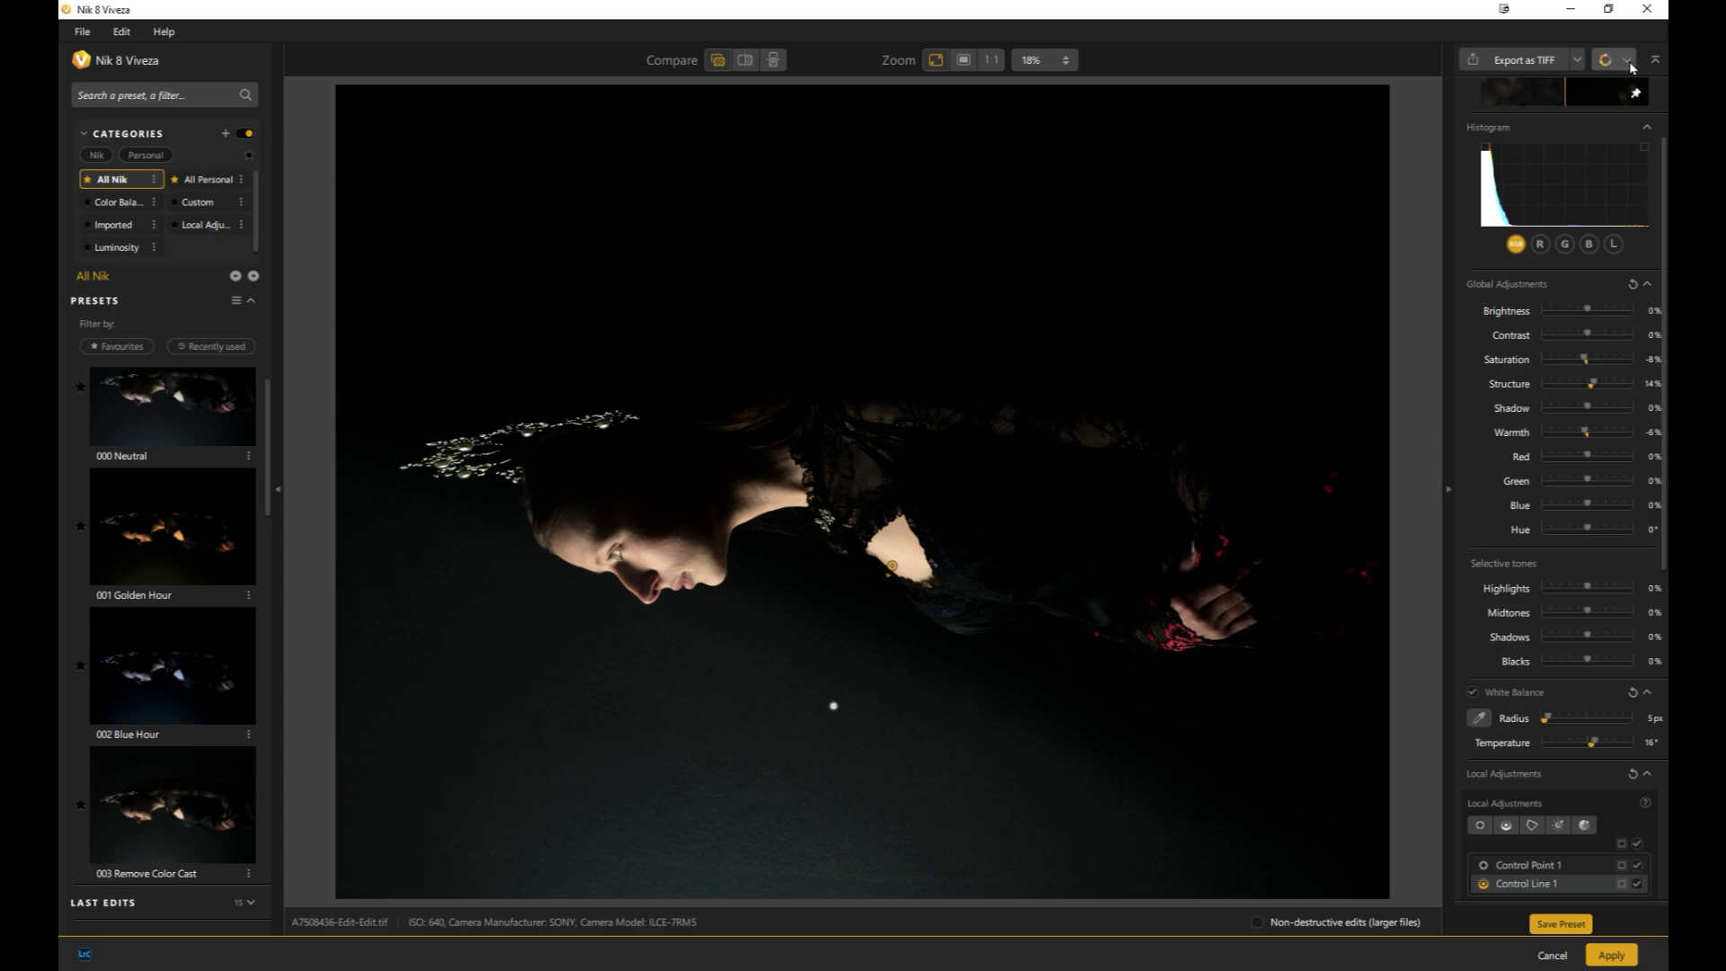
left_click(1609, 61)
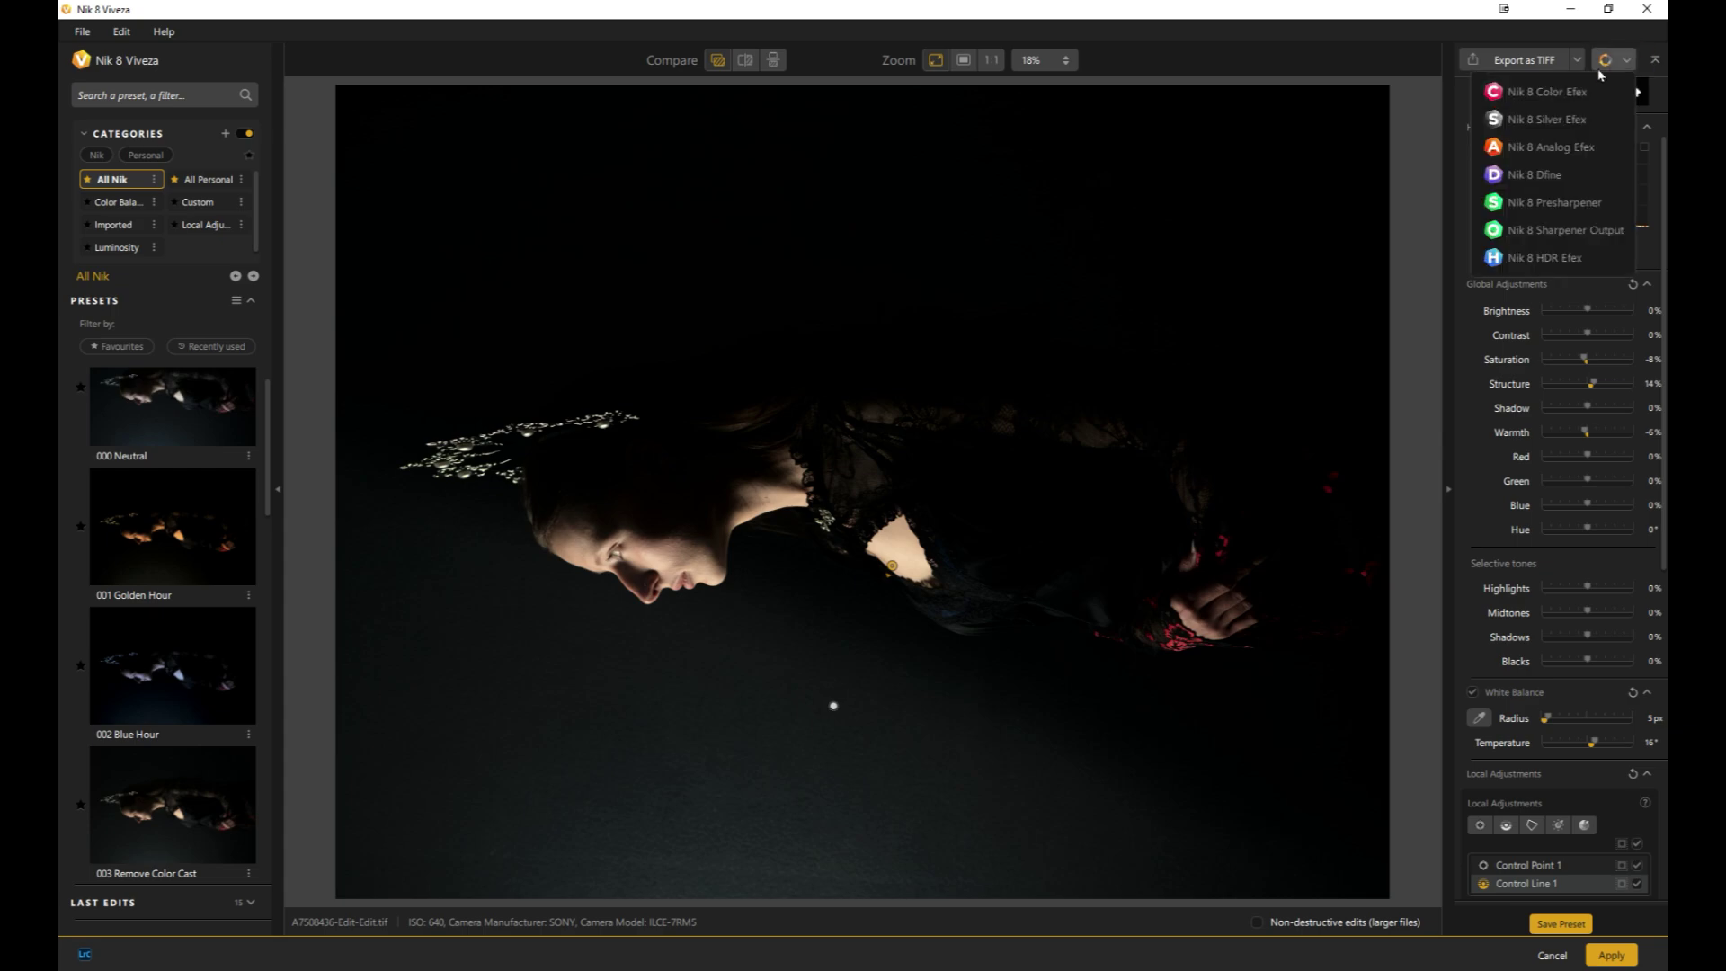
left_click(1548, 92)
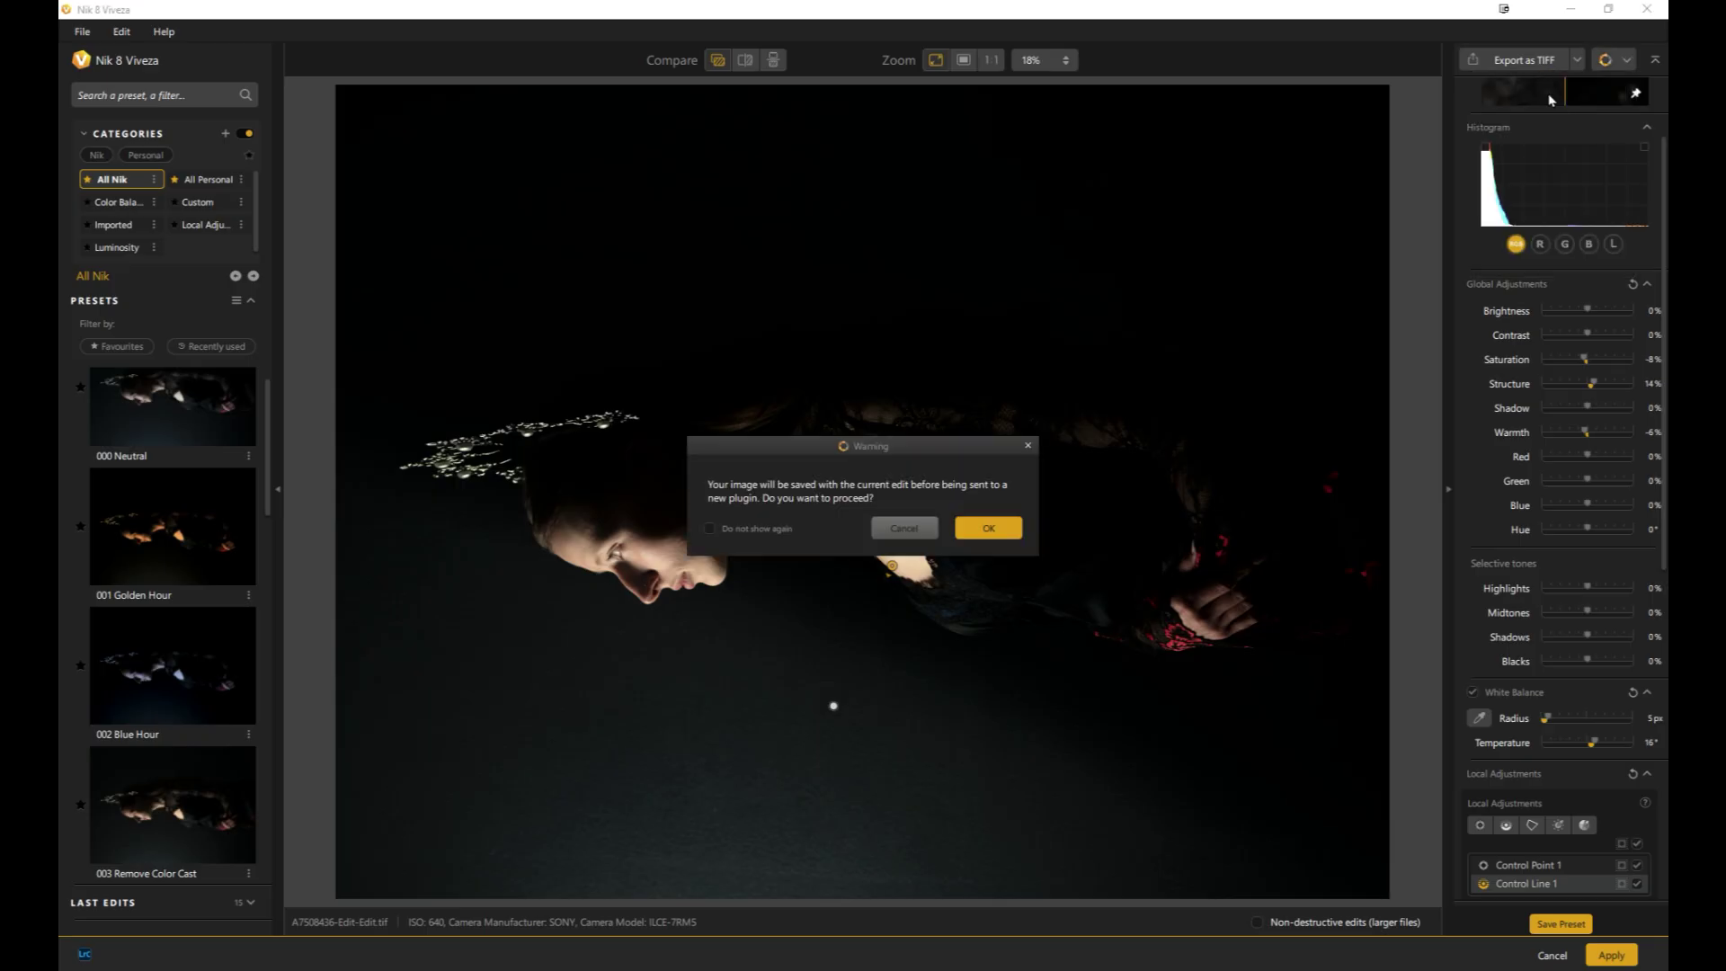
left_click(980, 529)
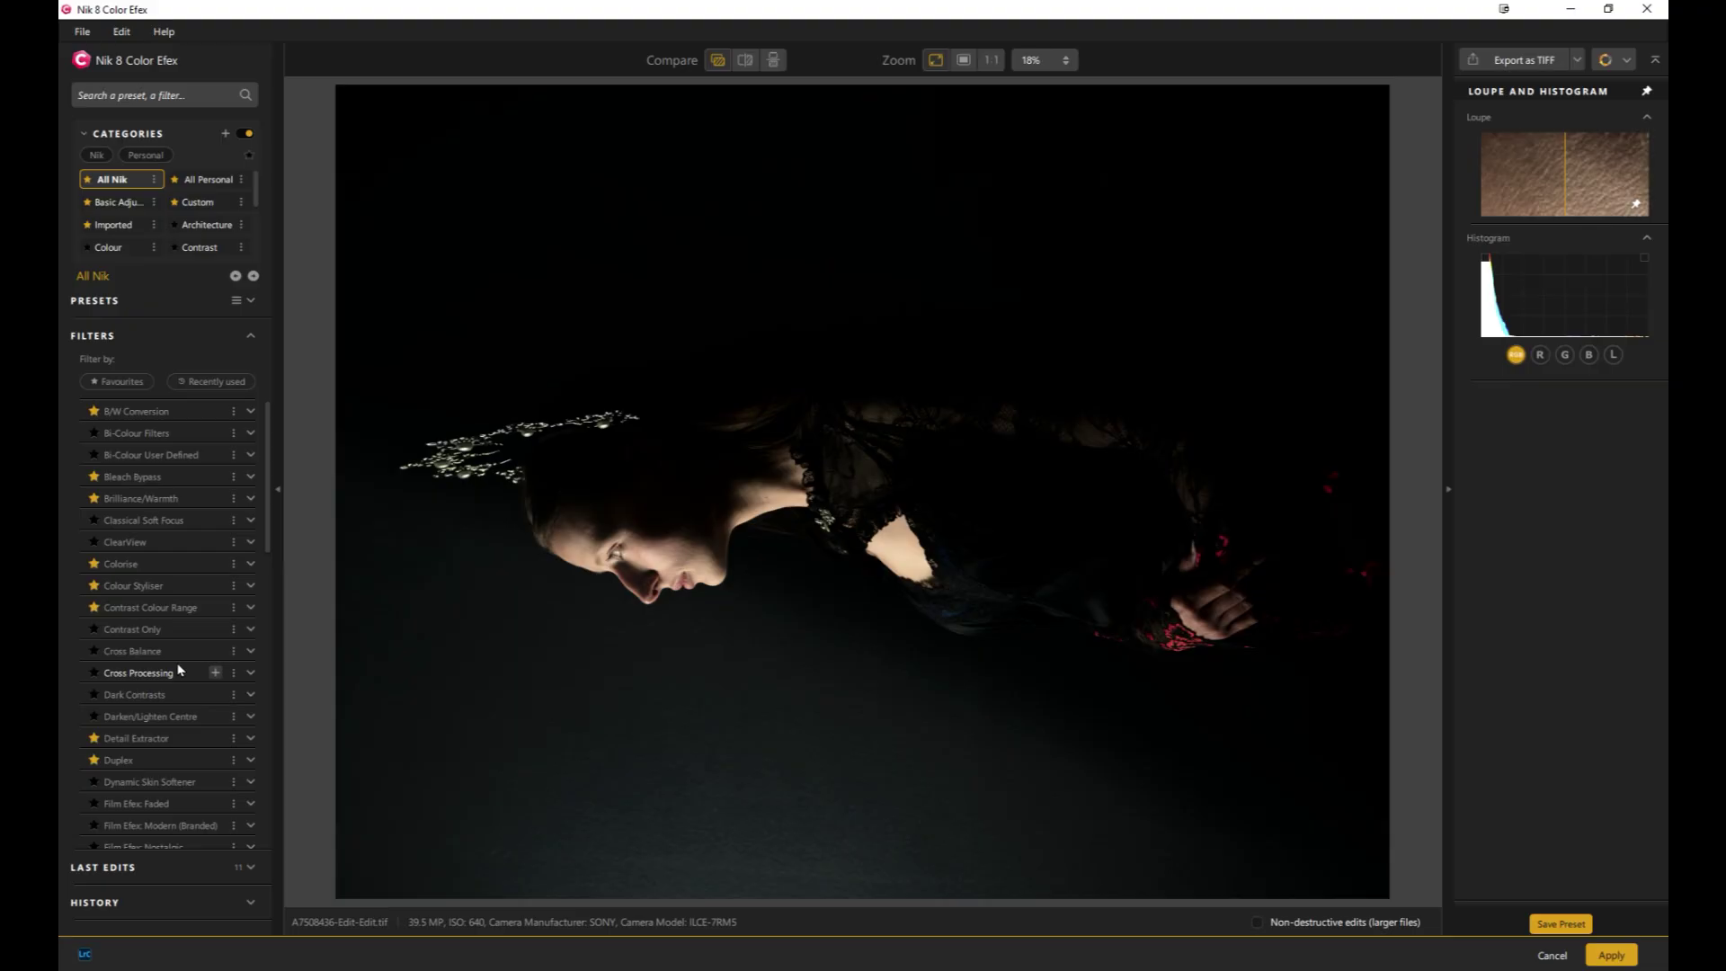
Try the Infrared Film filter on the portrait, replacing it with Glamour Glow
scroll(179, 669, "down", 6)
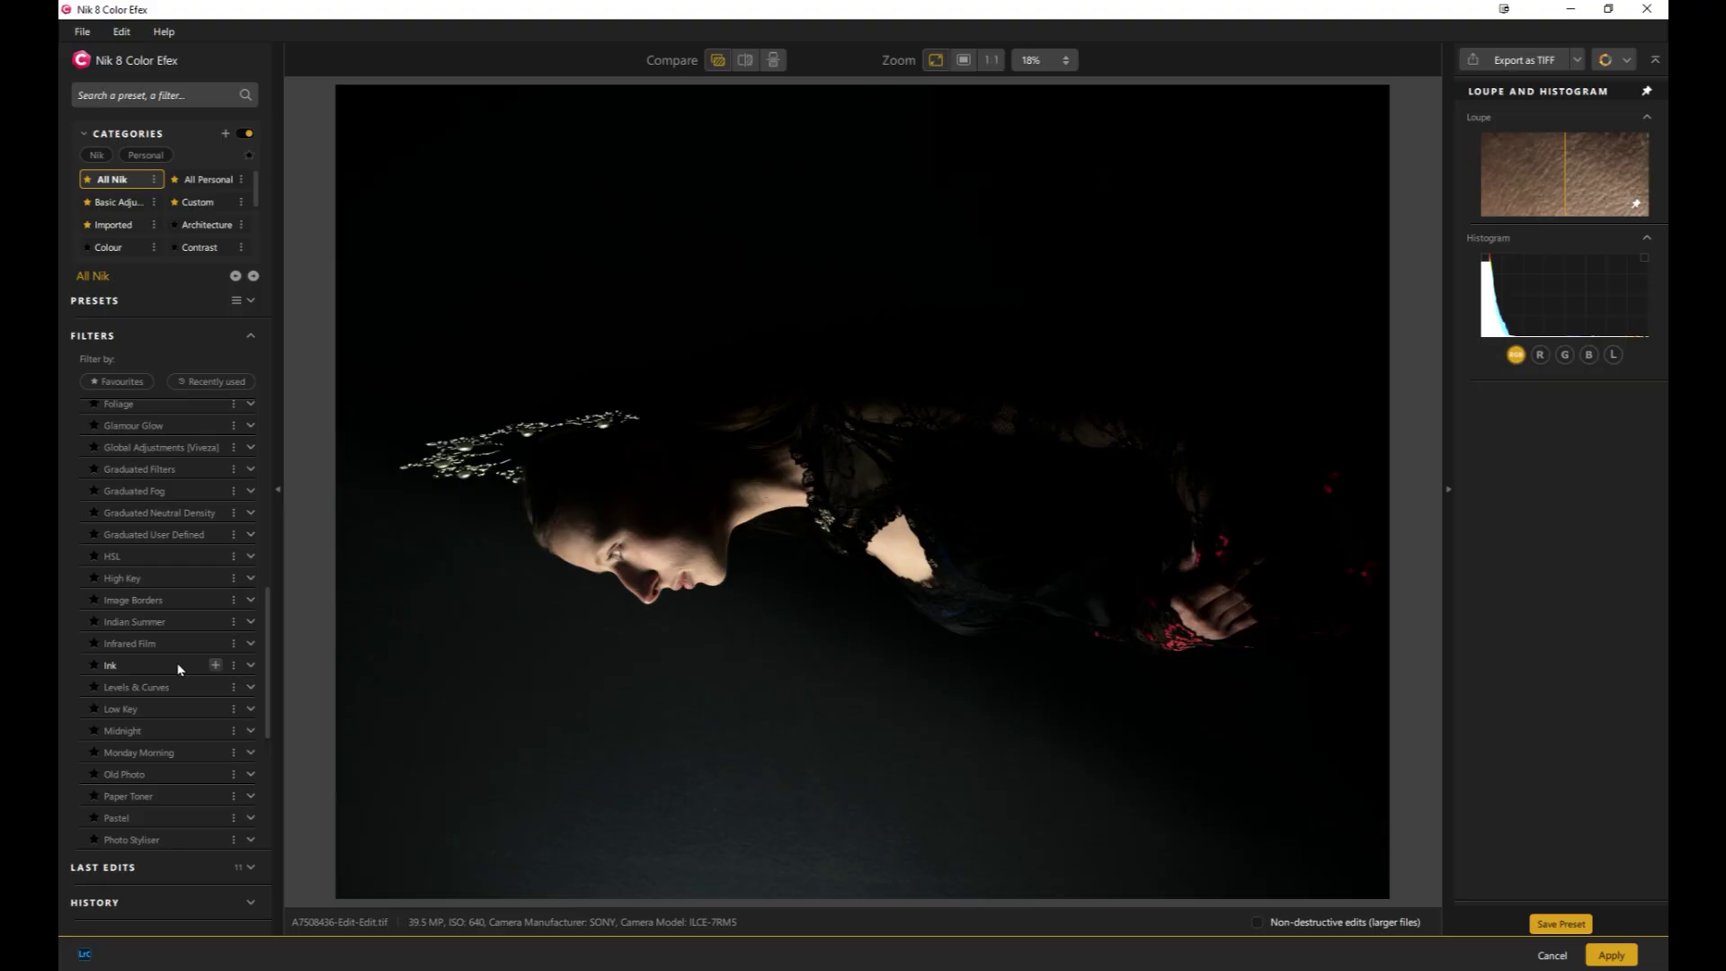
left_click(135, 644)
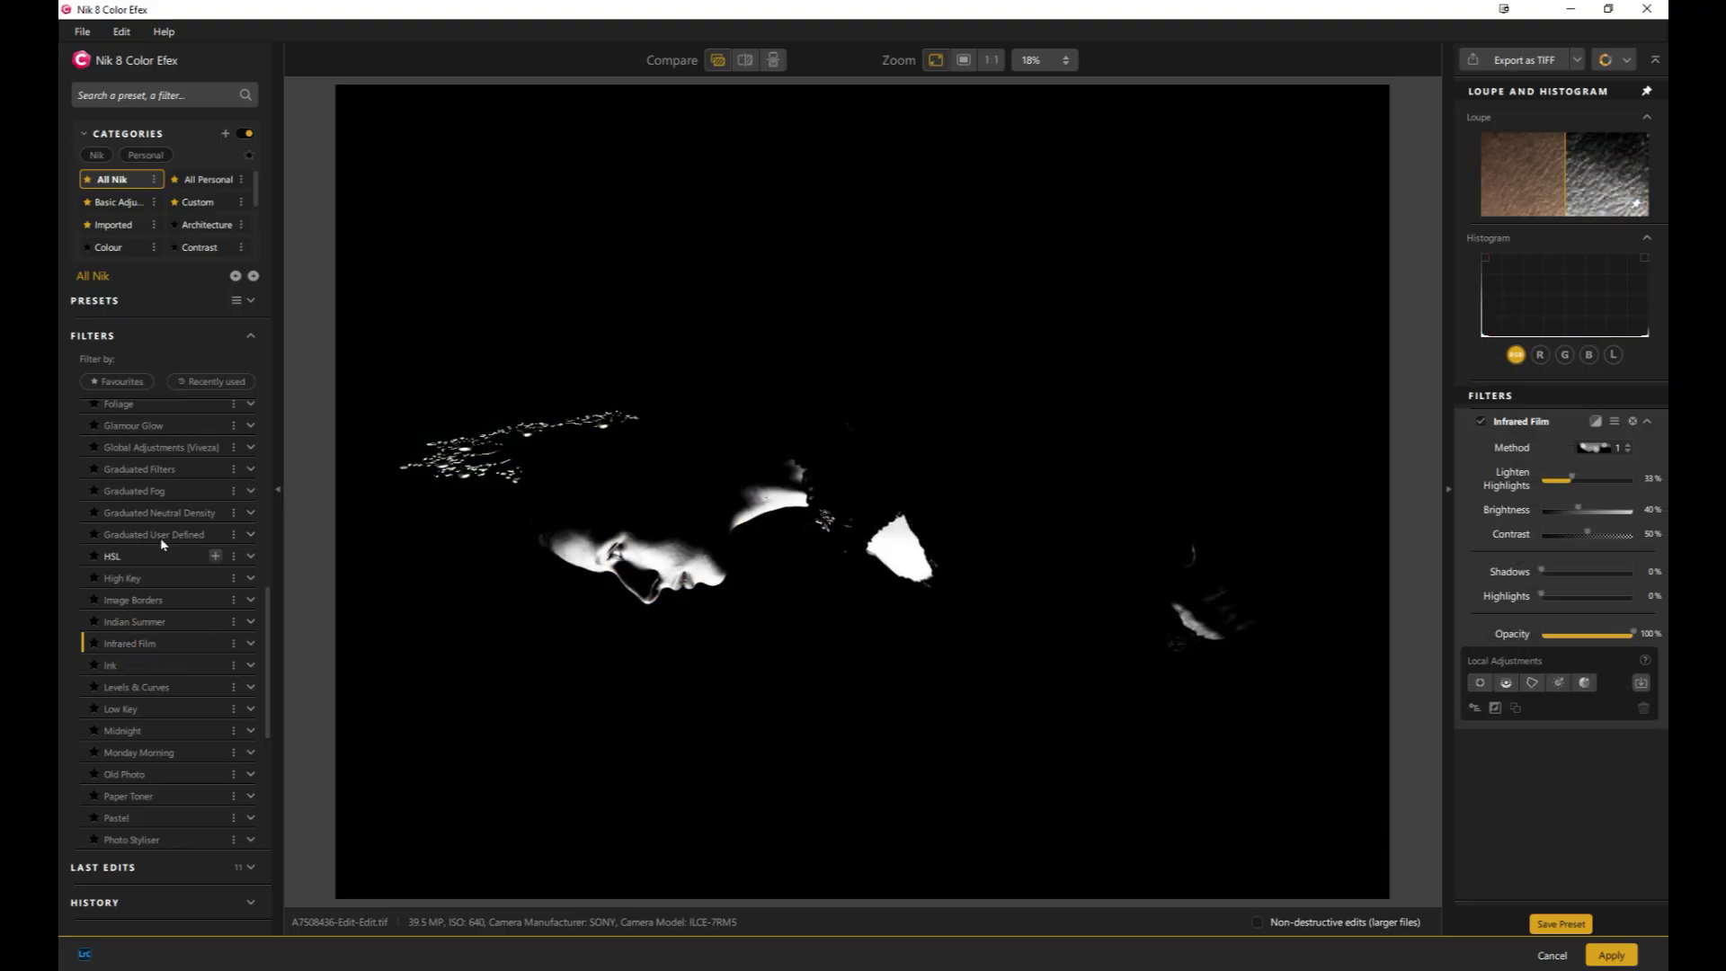
left_click(139, 428)
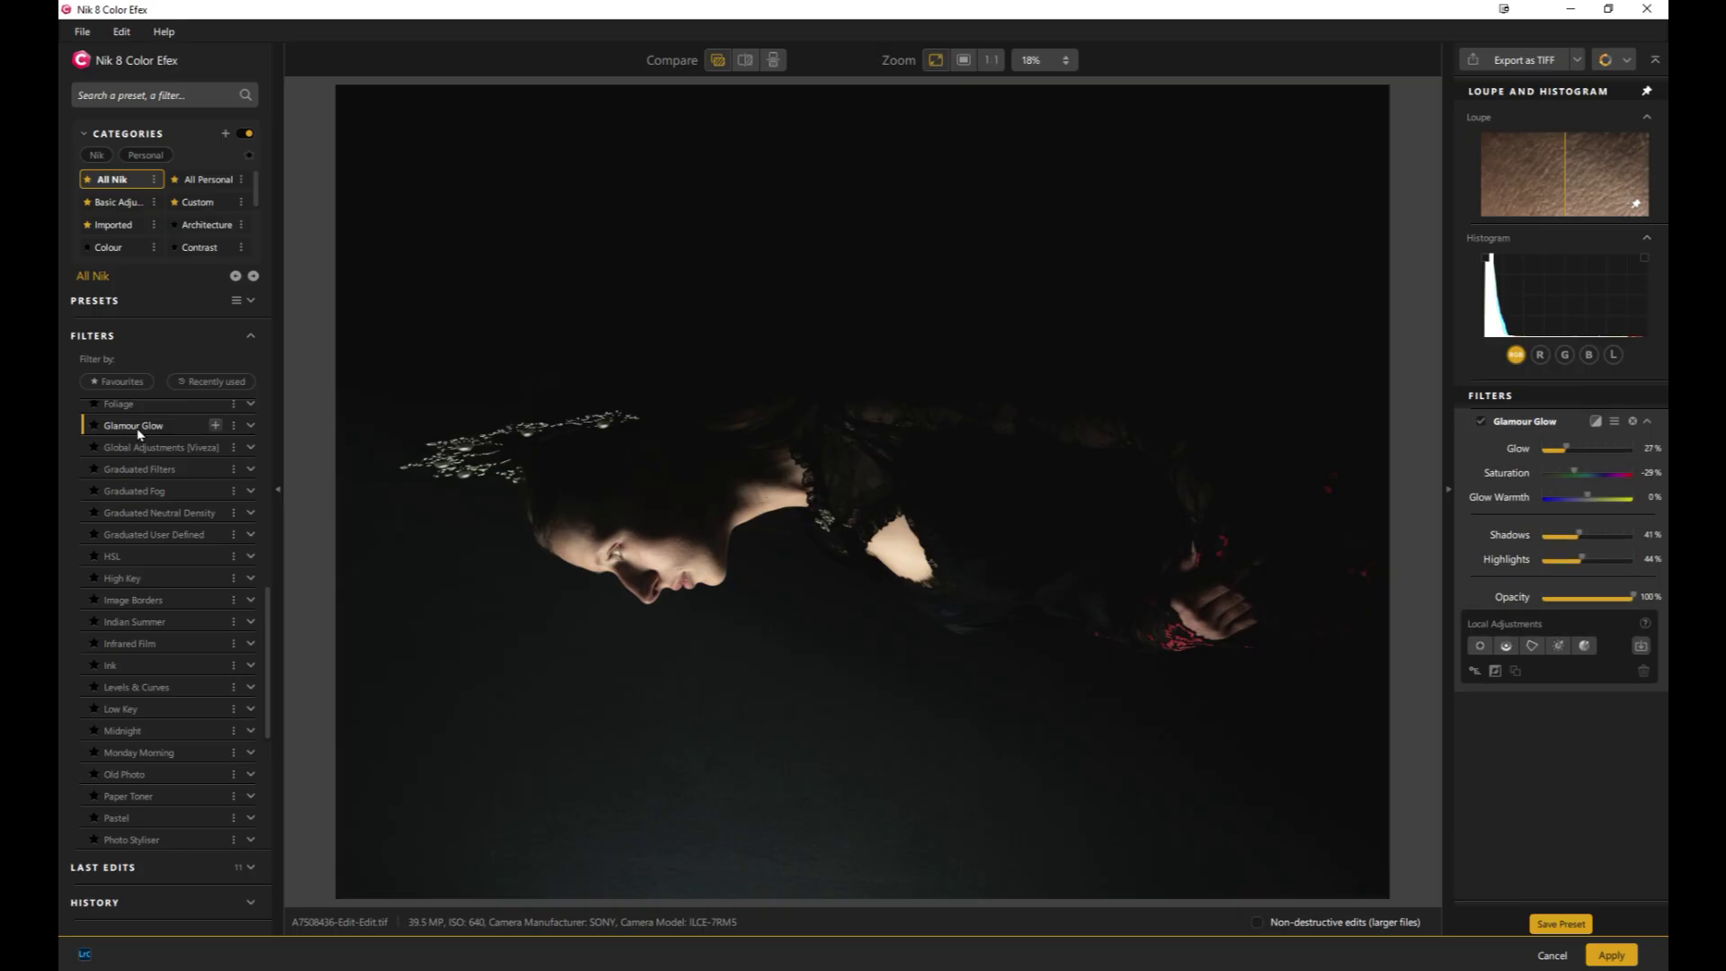
Try the Glamour Glow presets Stronger Glow, Strong Glow, Cool Glow and Warm Glow on the portrait
left_click(251, 426)
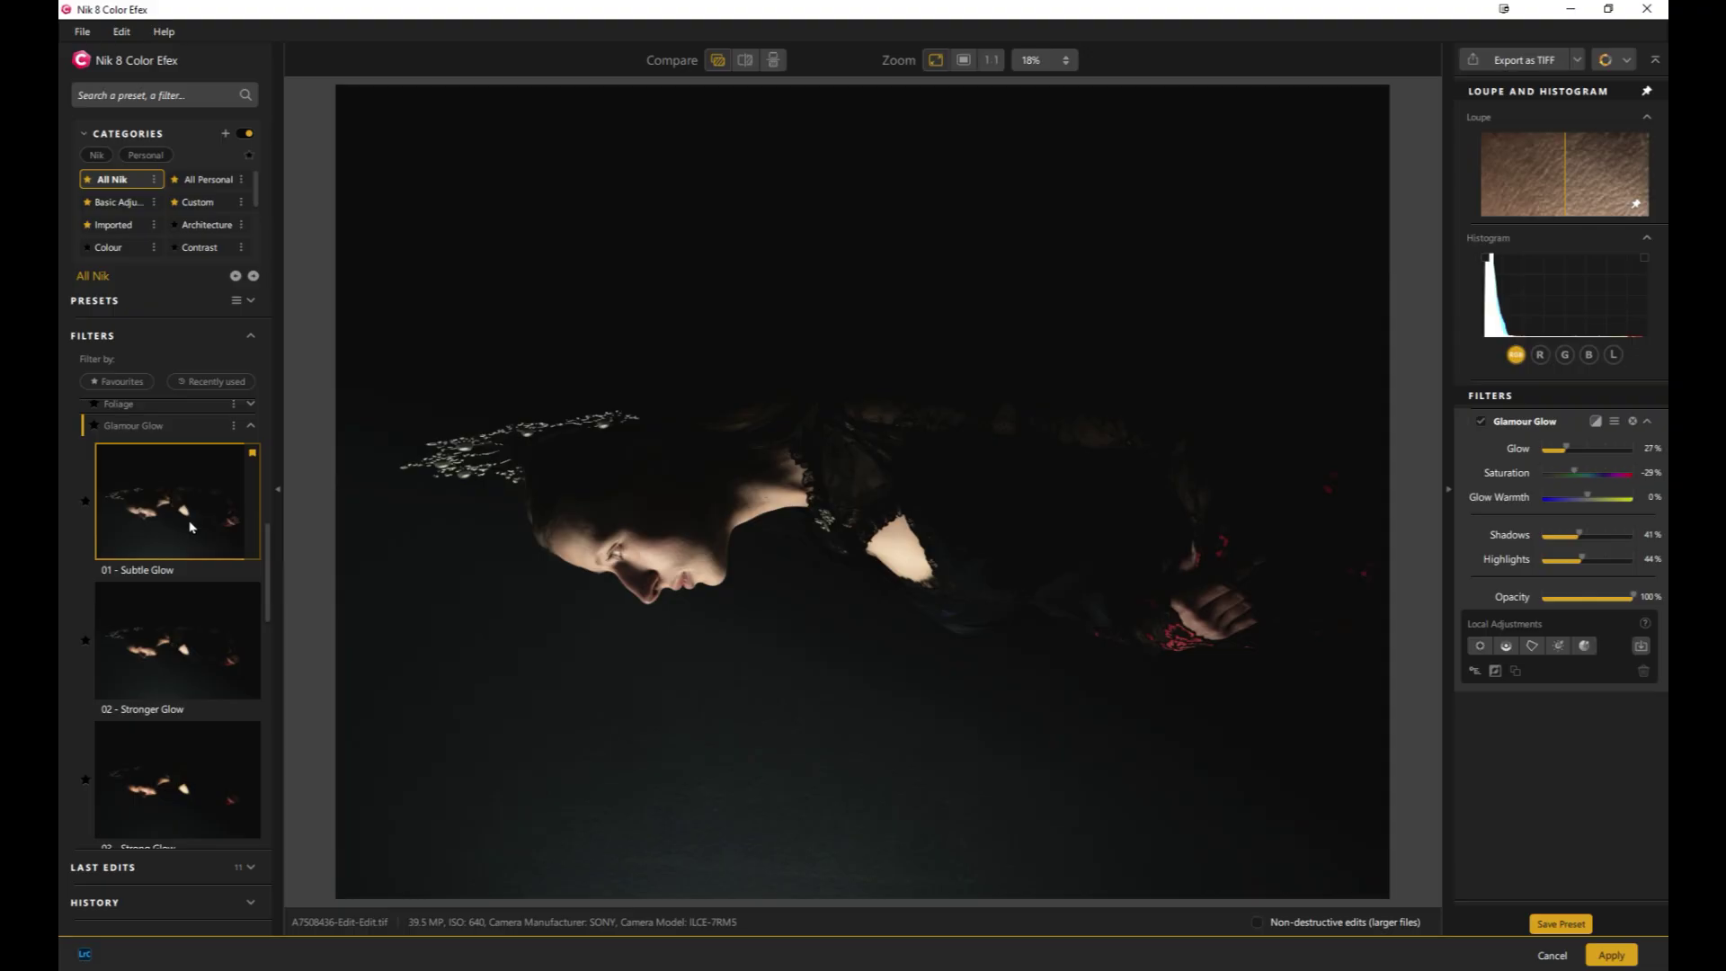
left_click(188, 634)
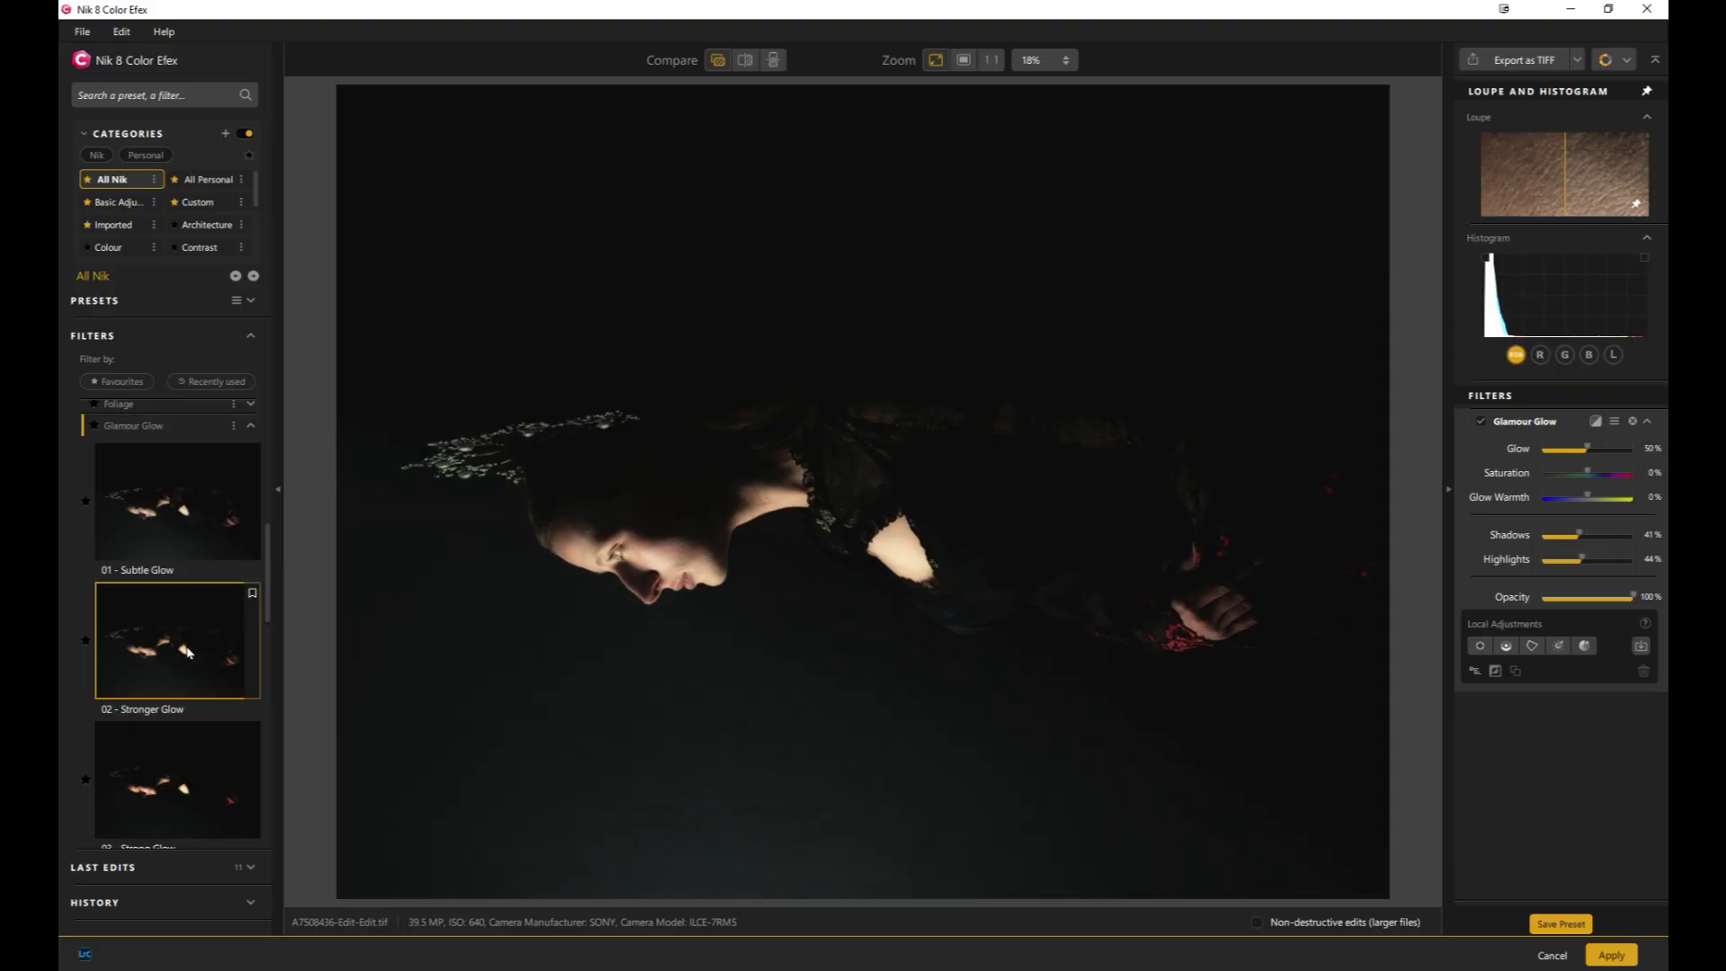
scroll(161, 768, "down", 1)
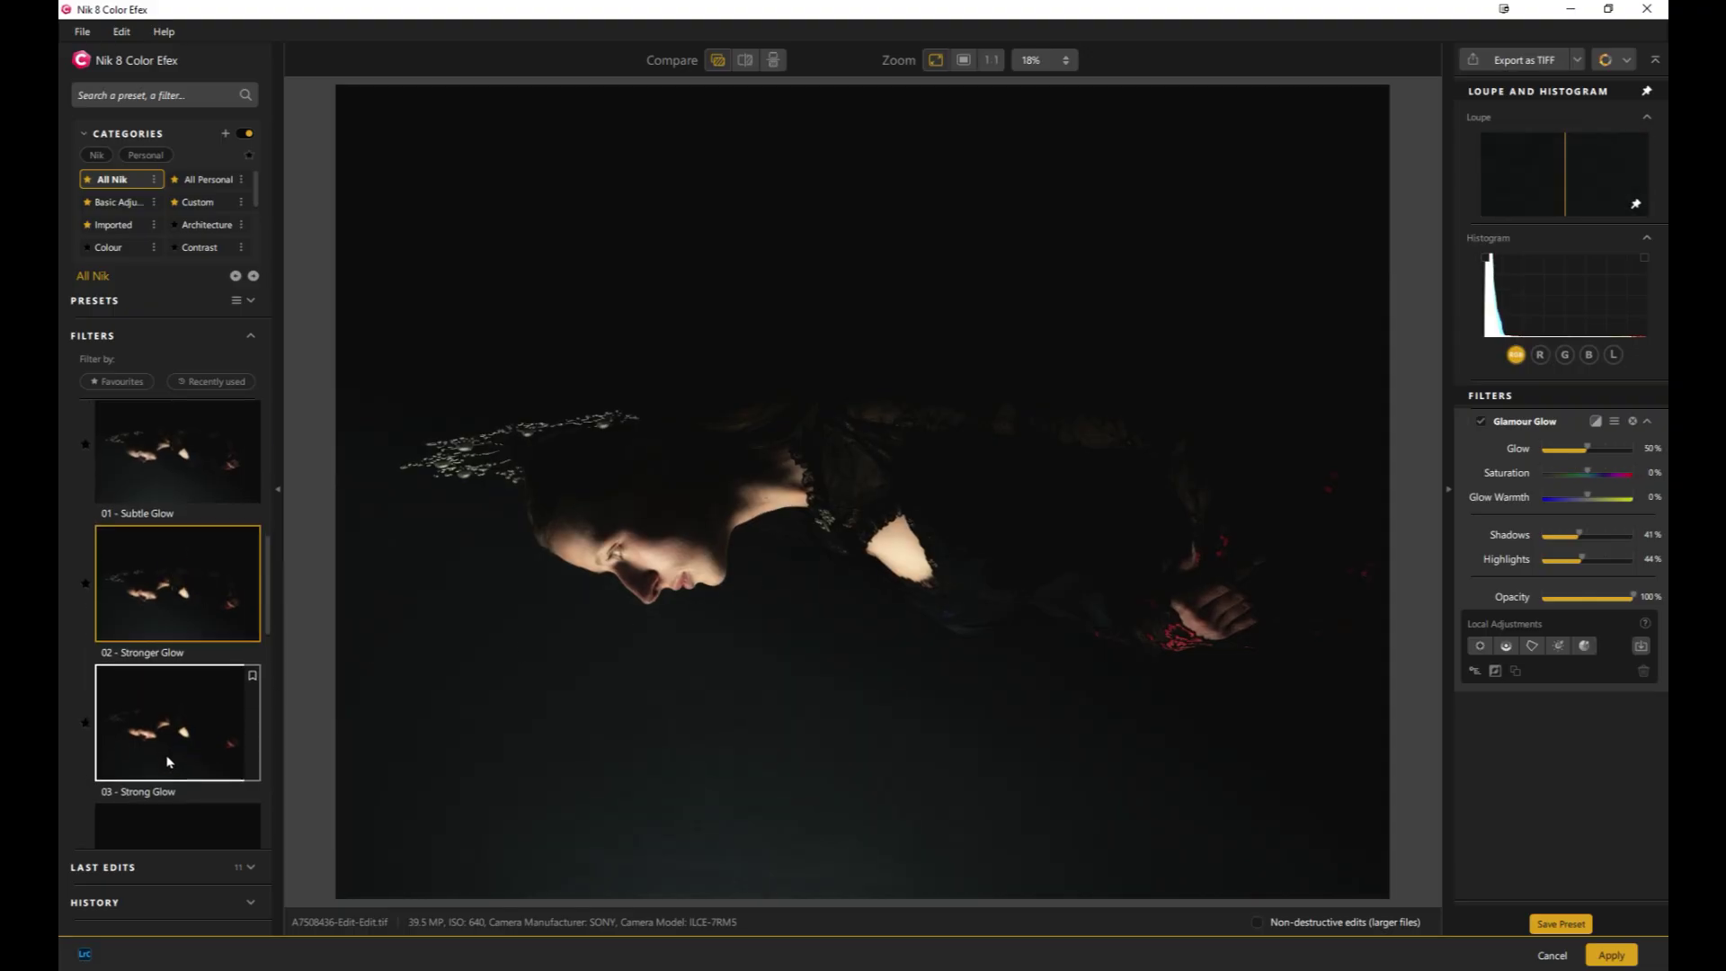
left_click(176, 742)
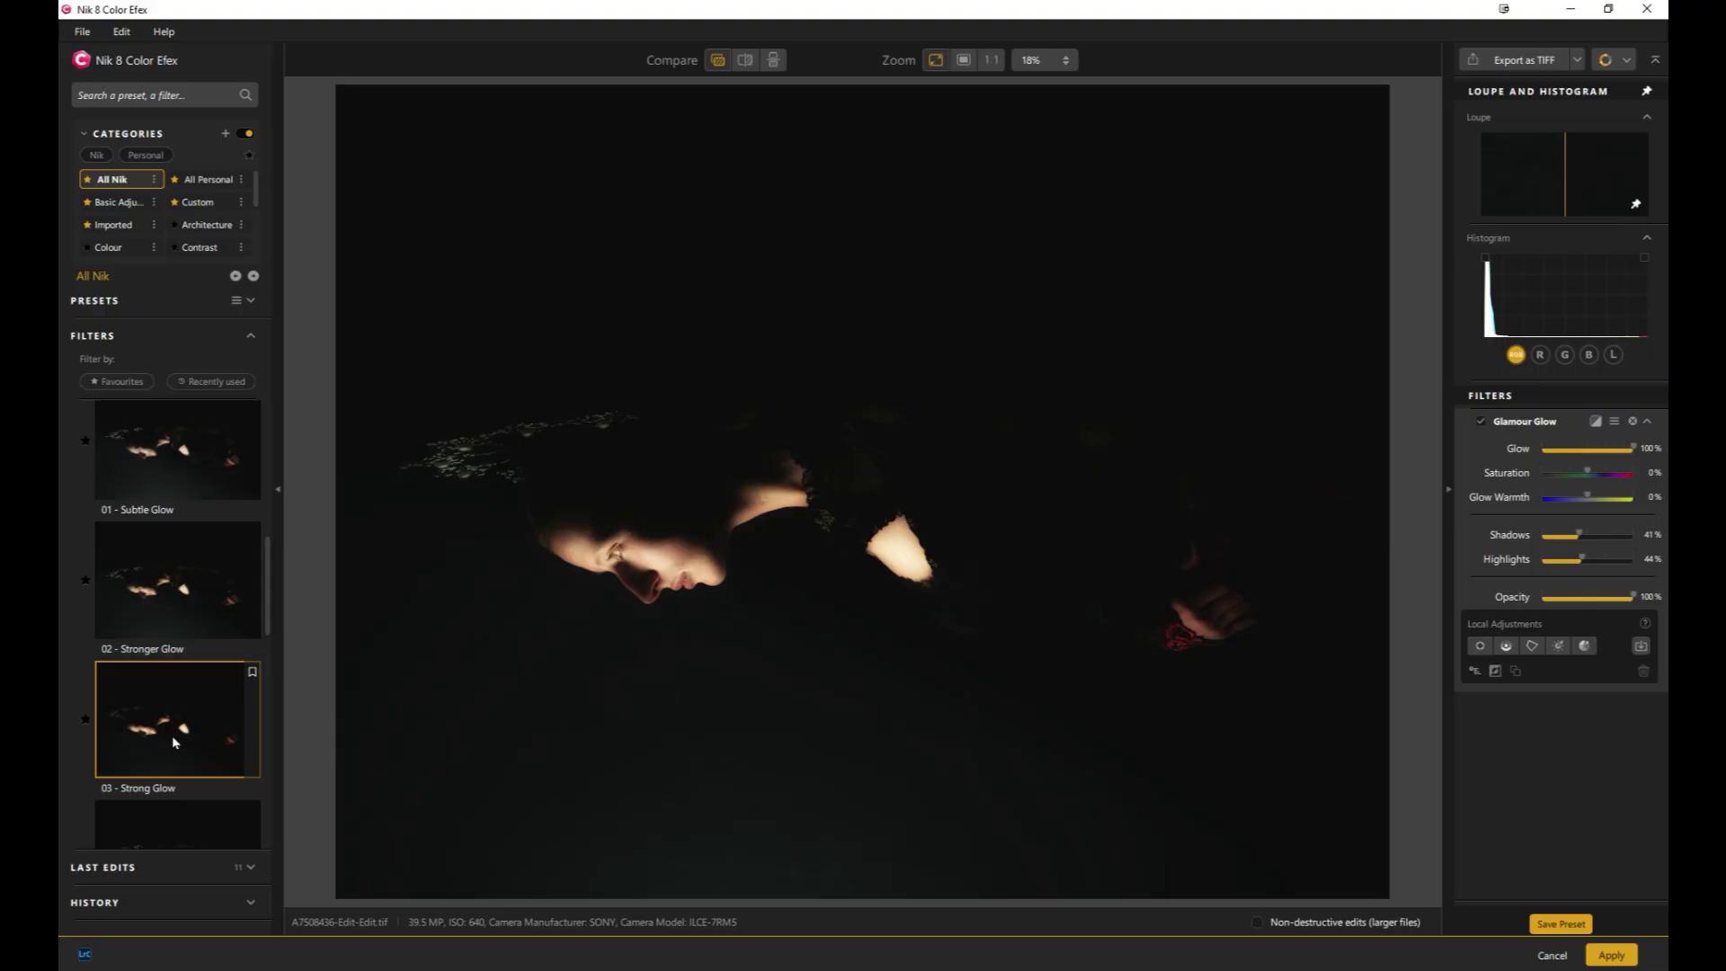
scroll(175, 742, "down", 3)
left_click(195, 676)
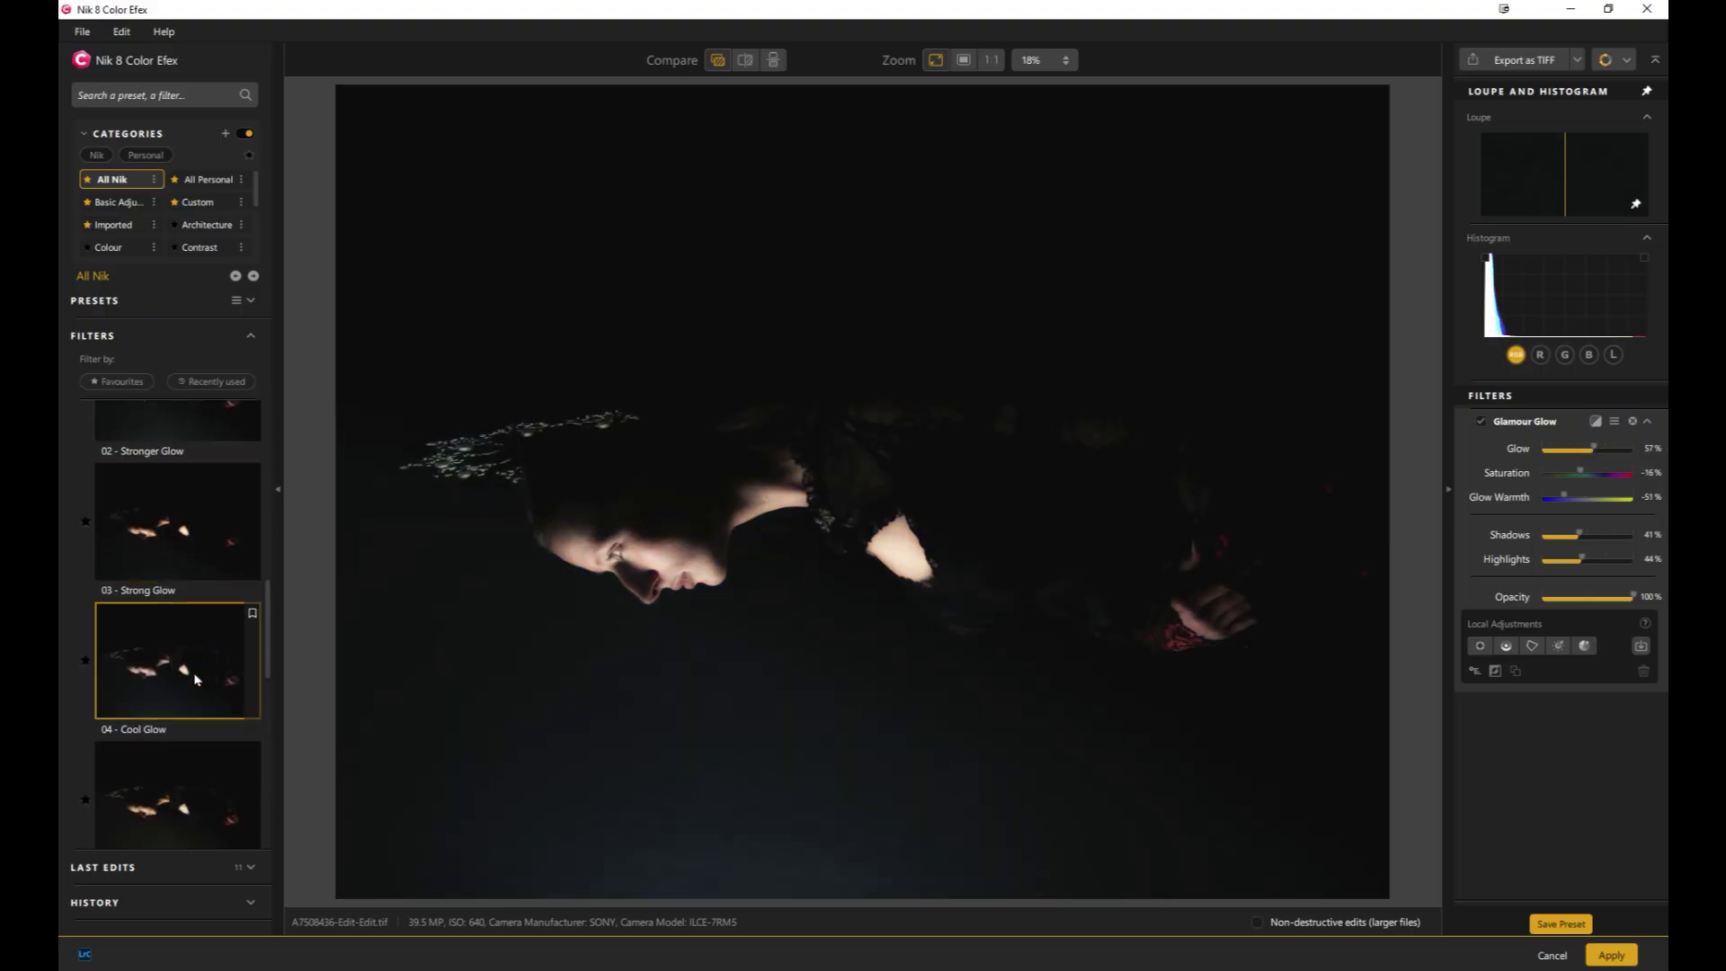
scroll(195, 679, "down", 4)
left_click(194, 586)
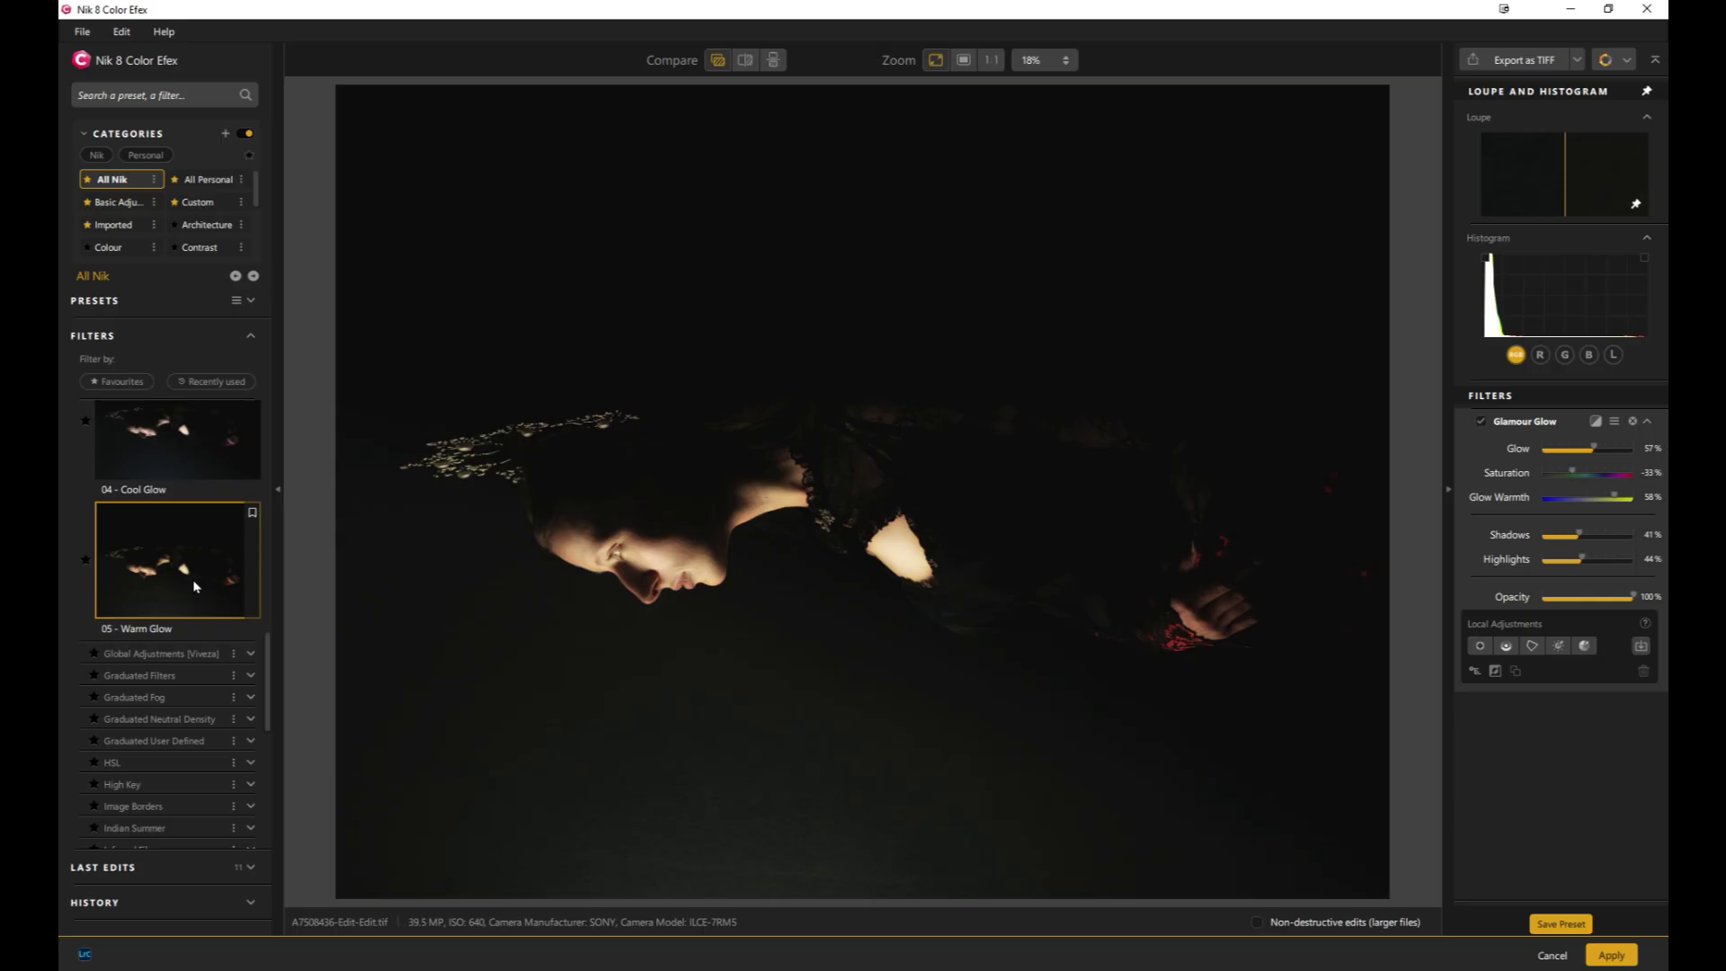
Show the Colour category and try the Brown and Cool/Warm presets of the Bi-Colour Filters
left_click(116, 248)
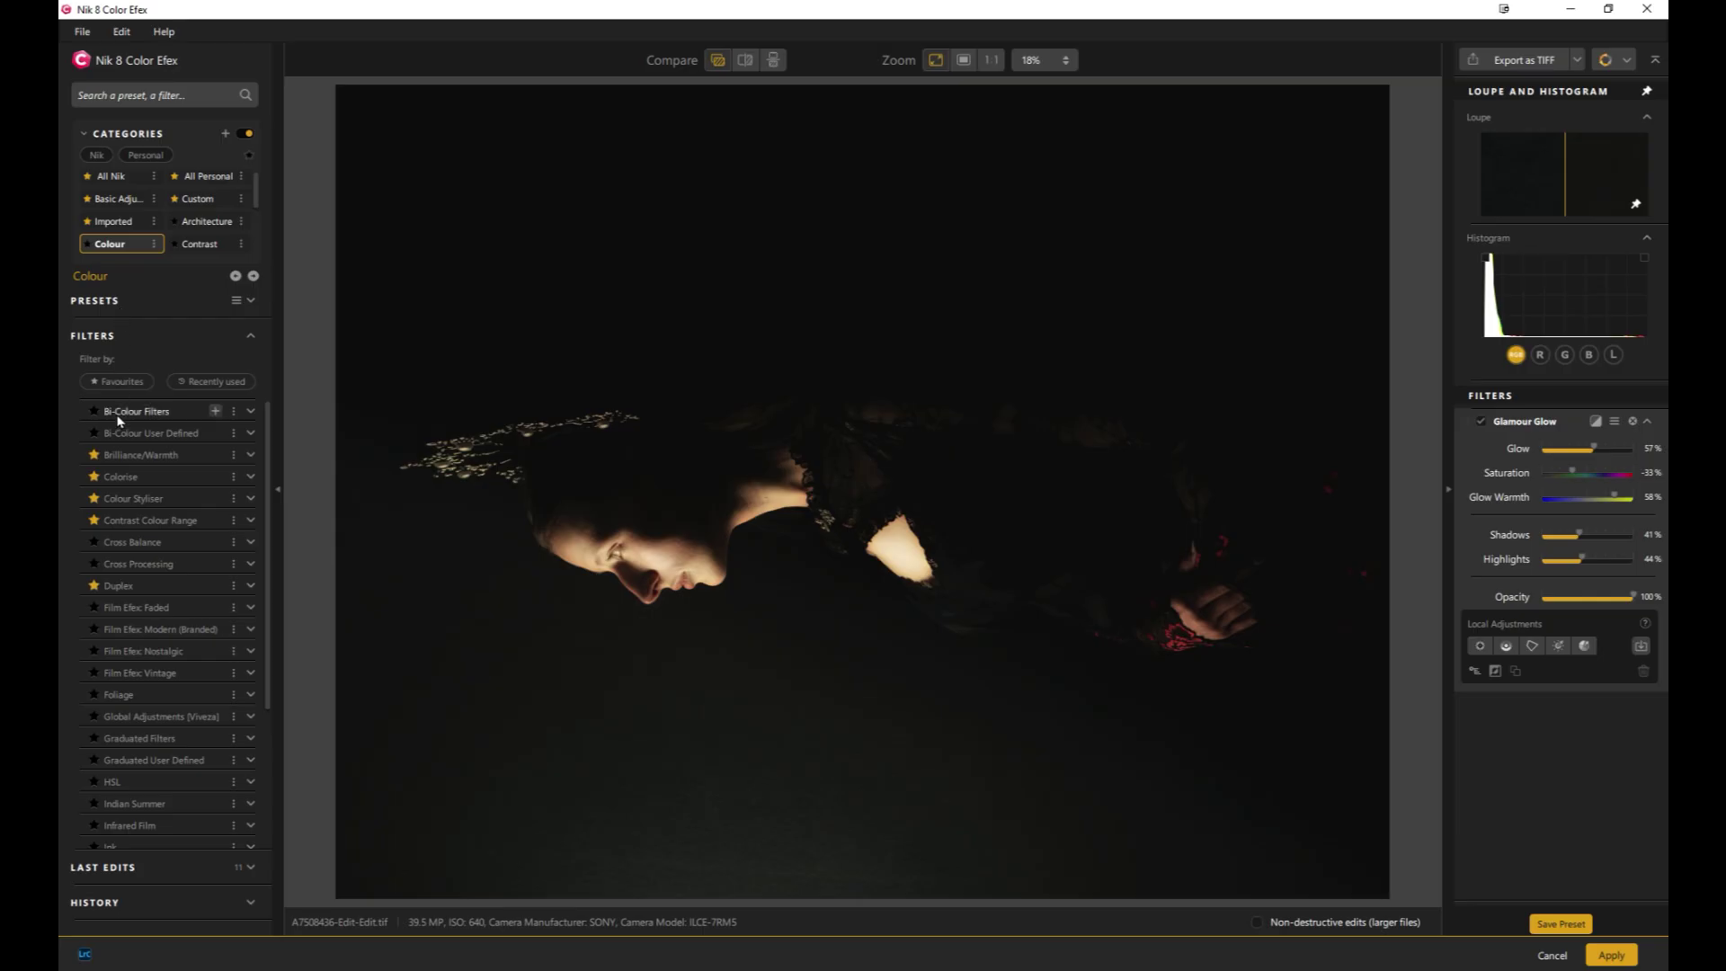
left_click(250, 411)
left_click(194, 498)
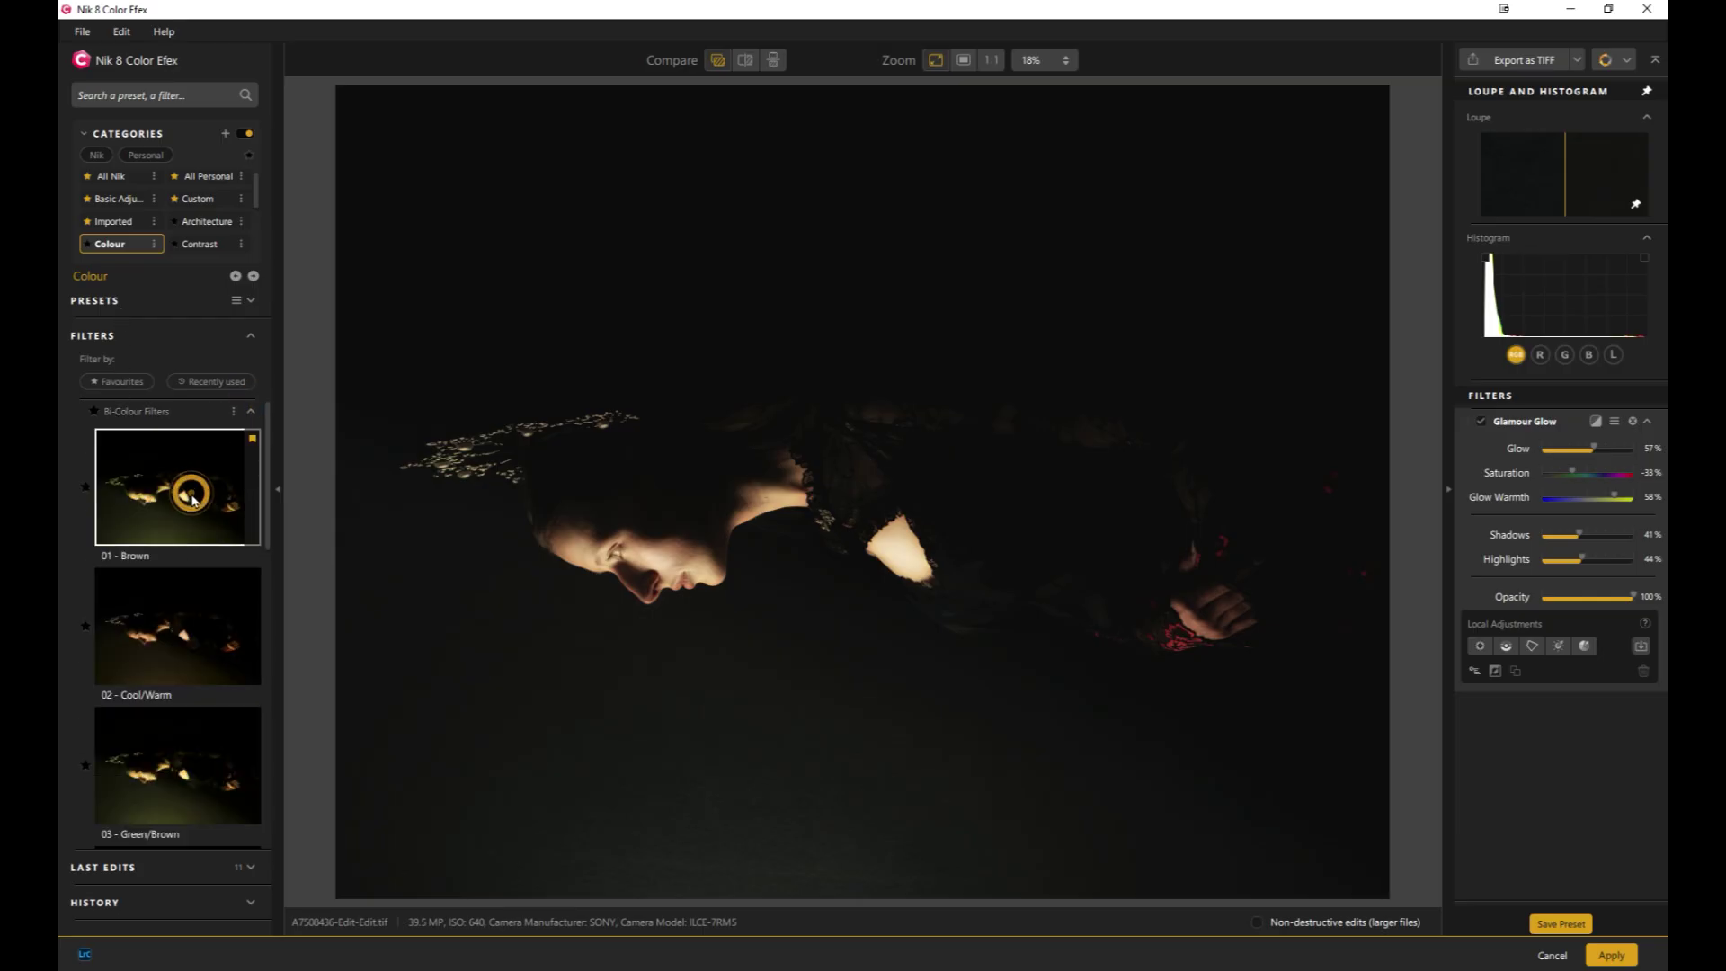
left_click(195, 635)
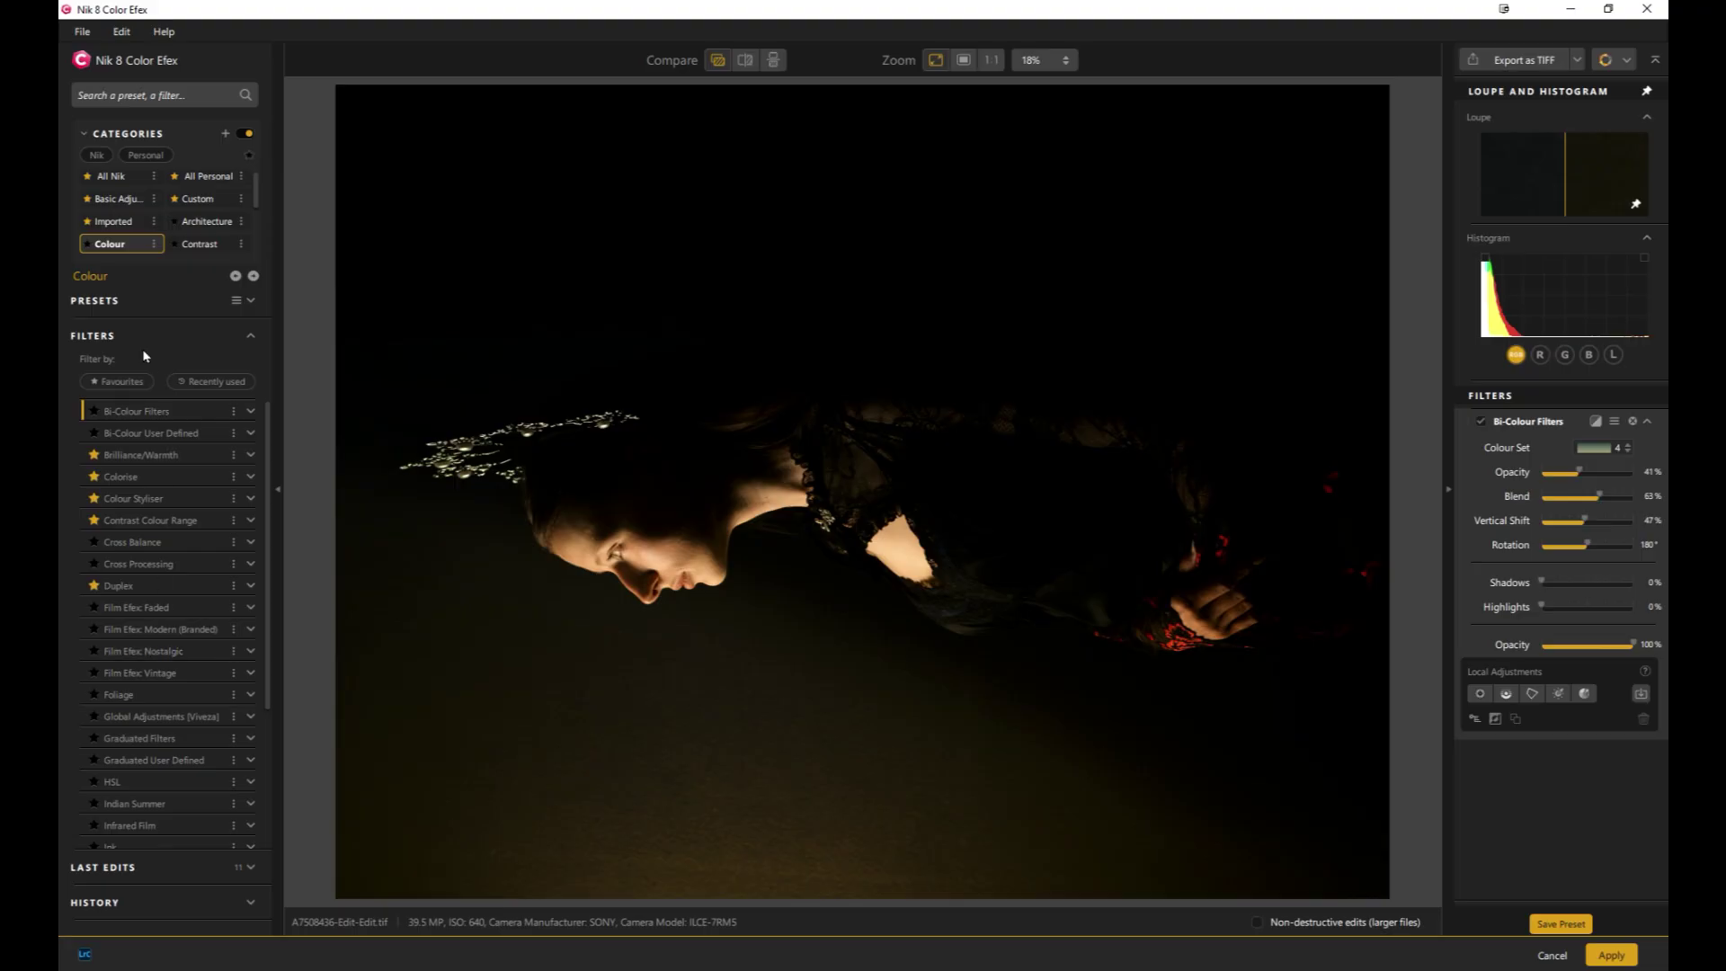
Show the Contrast category and try Bleach Bypass with its Normal preset, settling on 02 - High Contrast
left_click(197, 246)
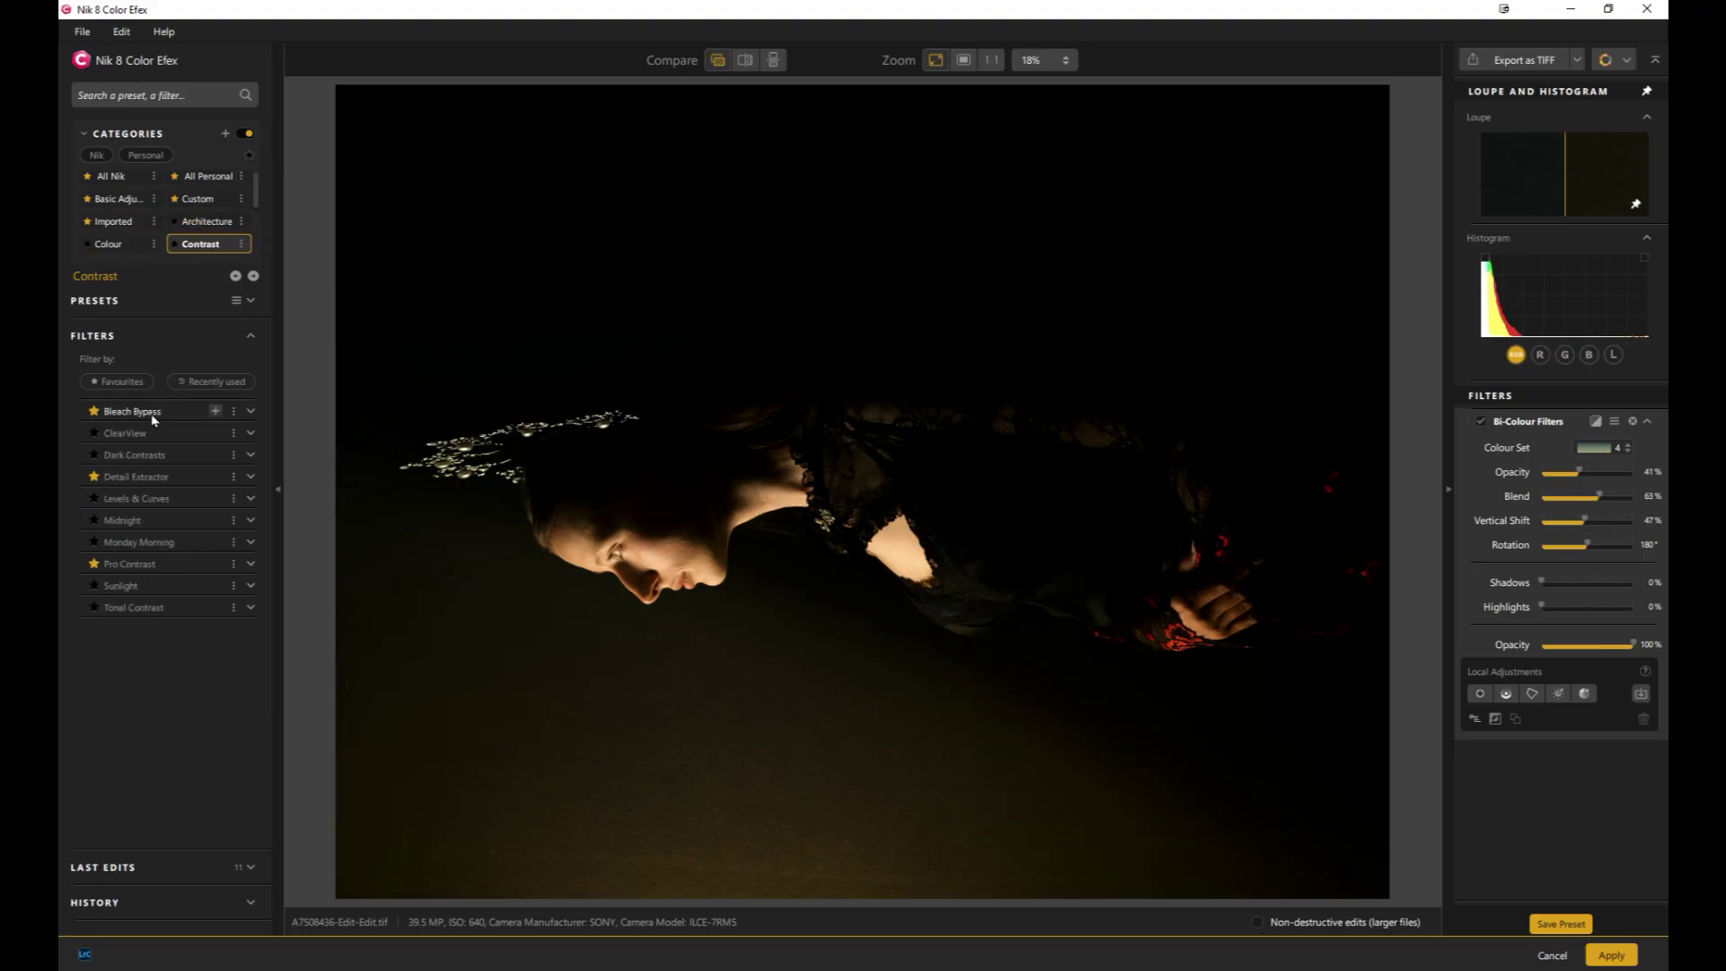
left_click(251, 412)
left_click(209, 490)
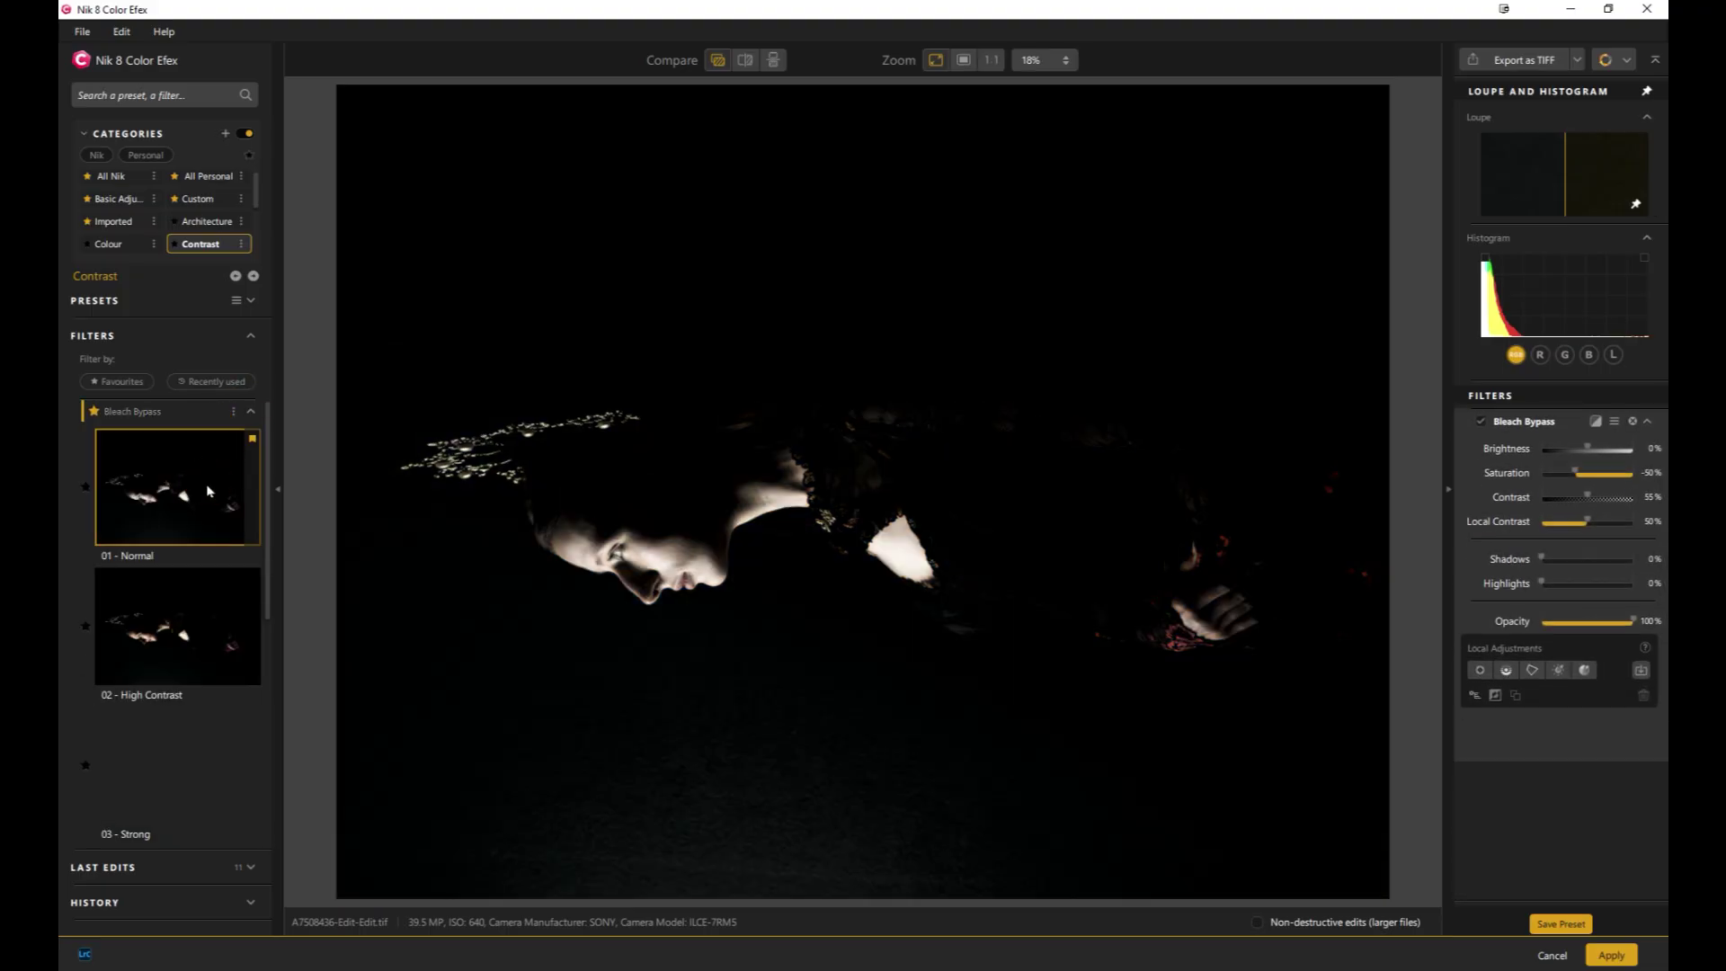
left_click(177, 650)
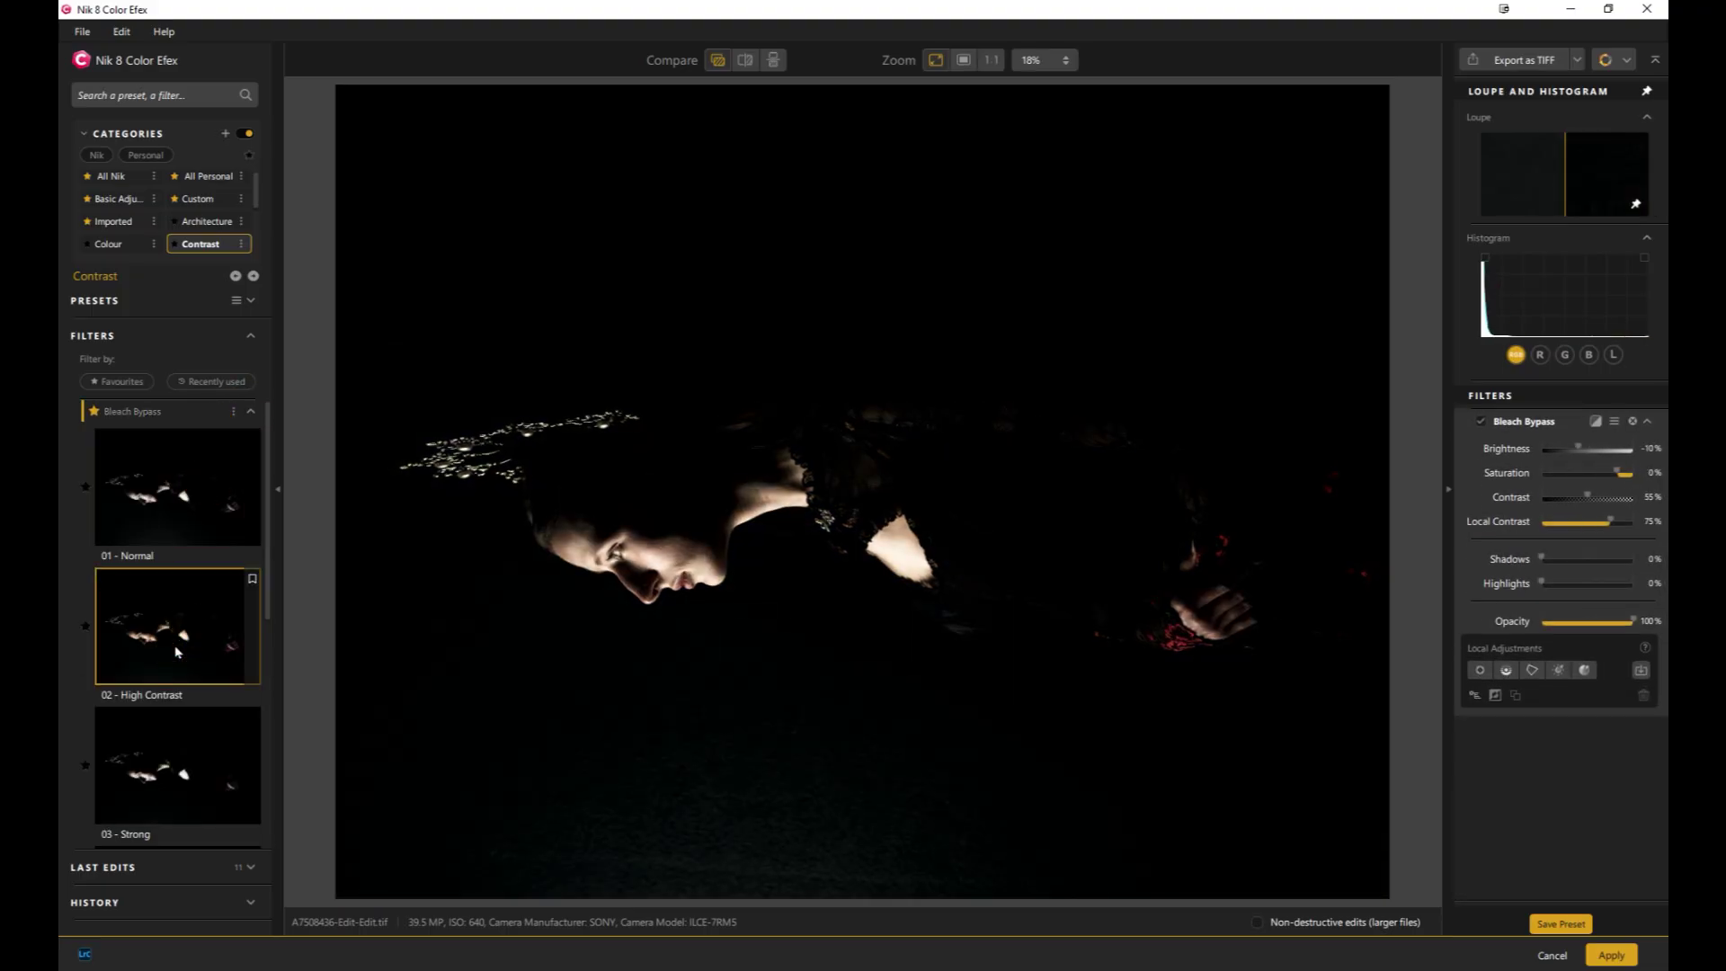
Replace Bleach Bypass with the Pro Contrast filter, trying its 01 - Neutral preset on the portrait
left_click(250, 412)
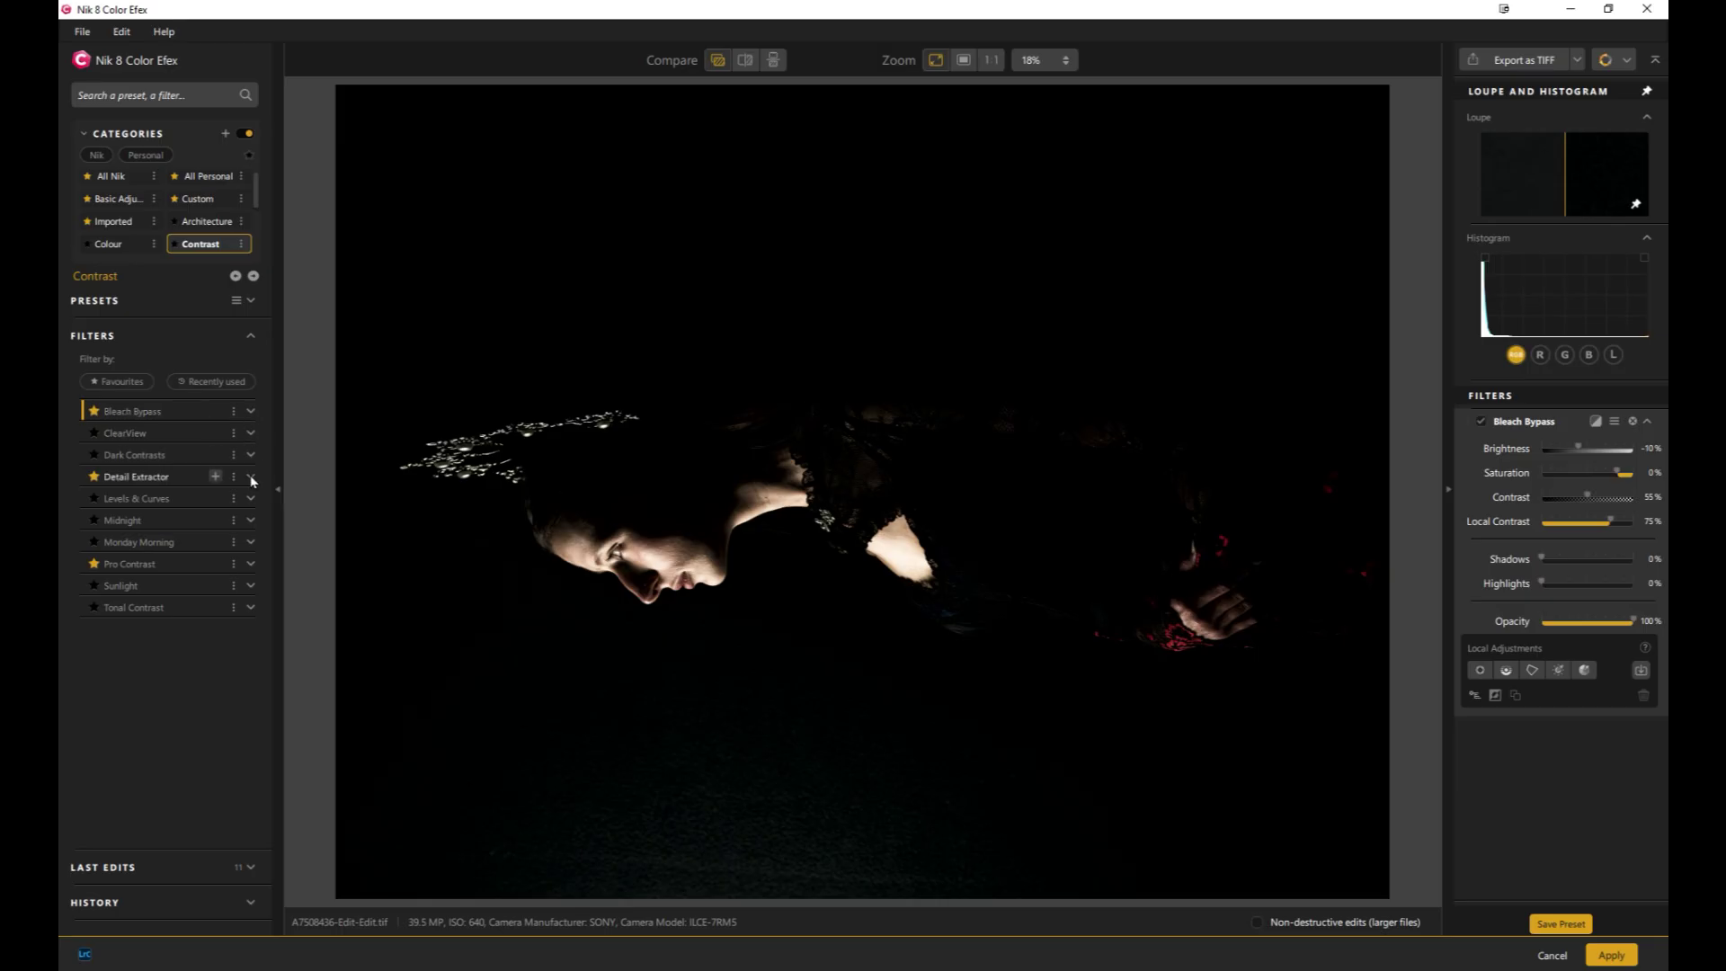
left_click(251, 565)
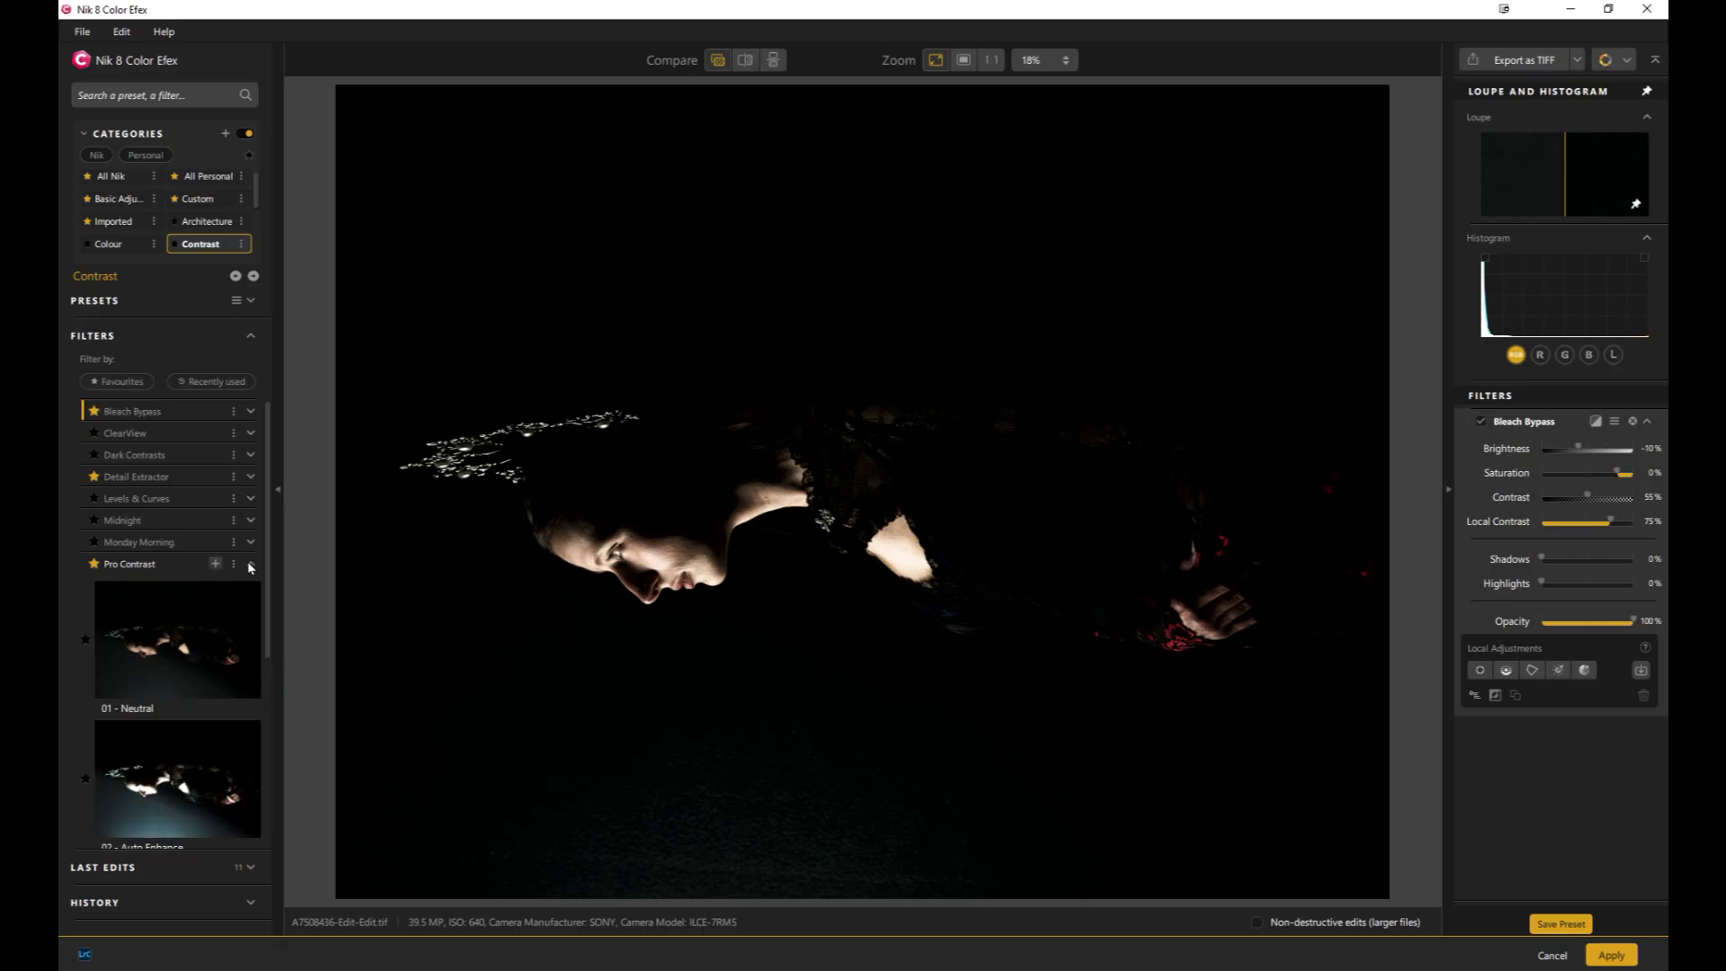
left_click(196, 659)
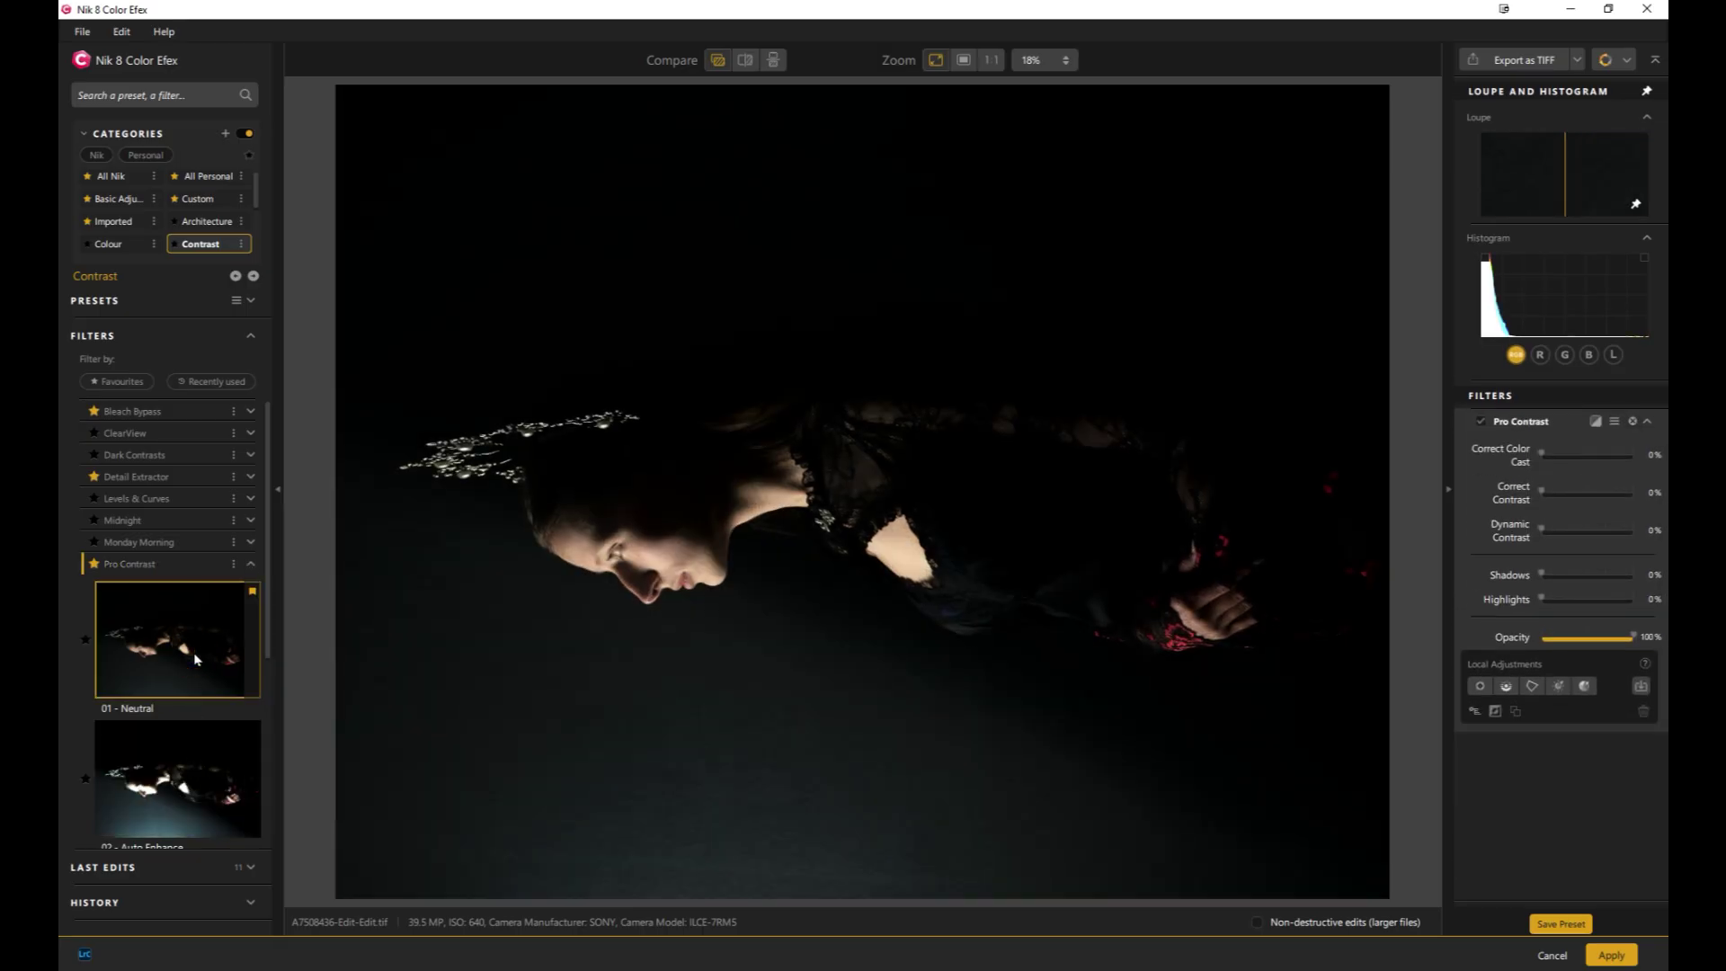
Look through the Basic Adjustments and All Personal filter categories
left_click(120, 201)
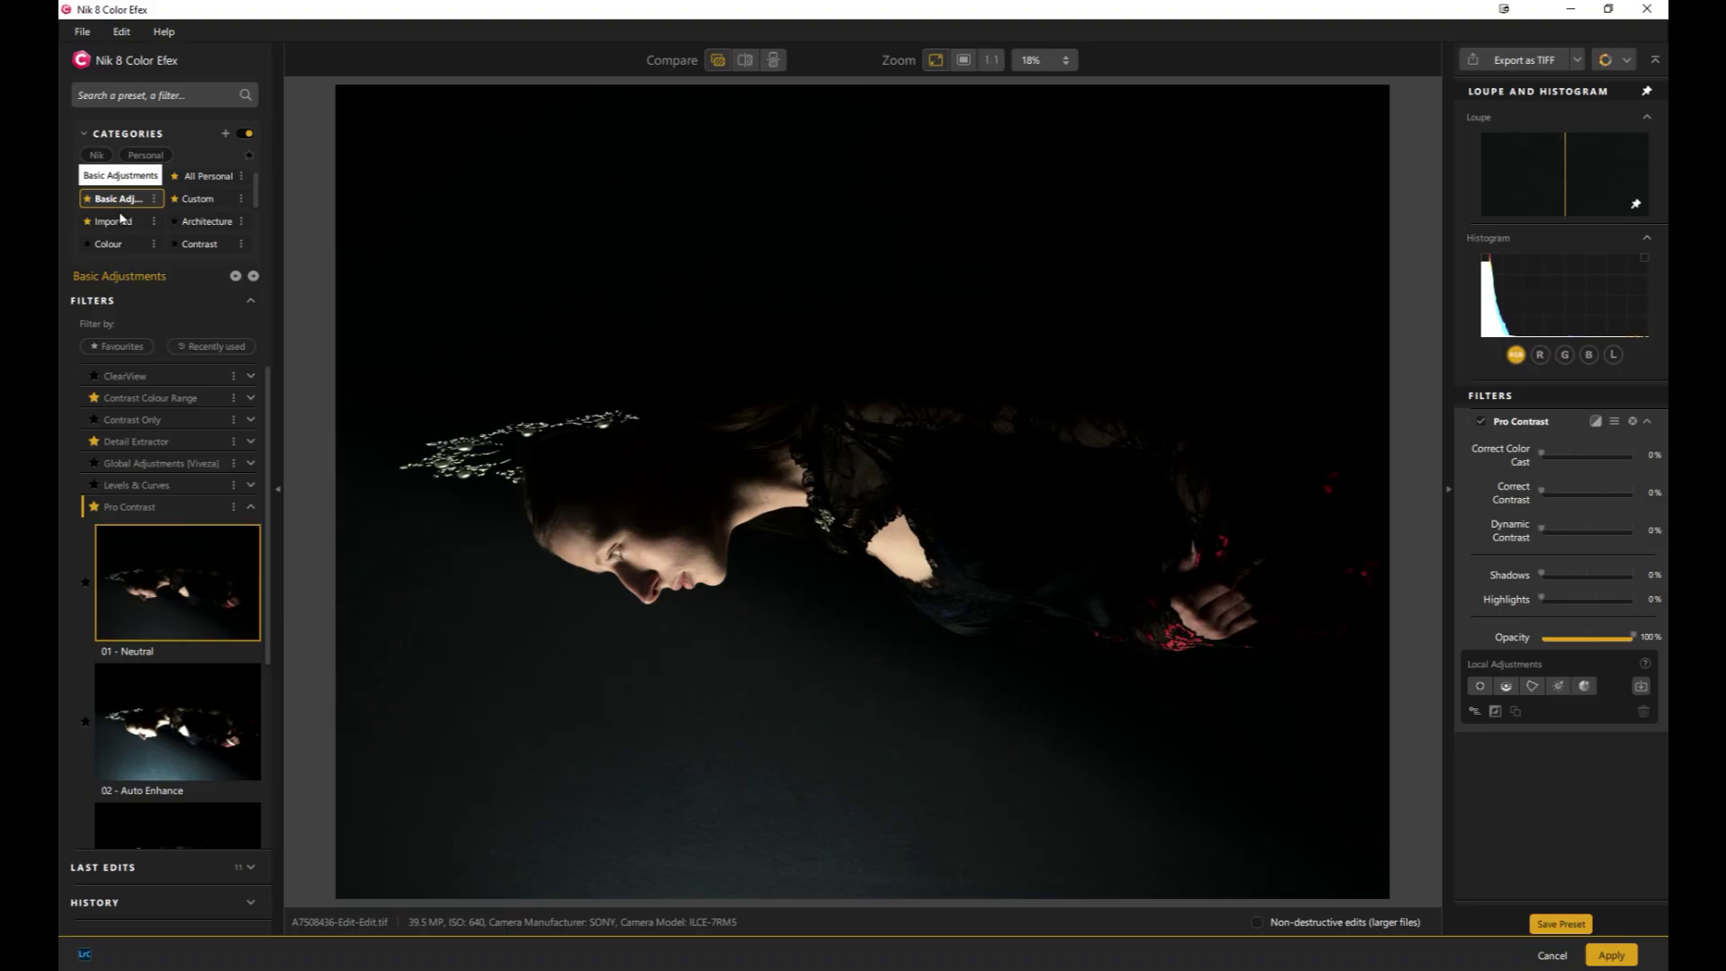
left_click(196, 180)
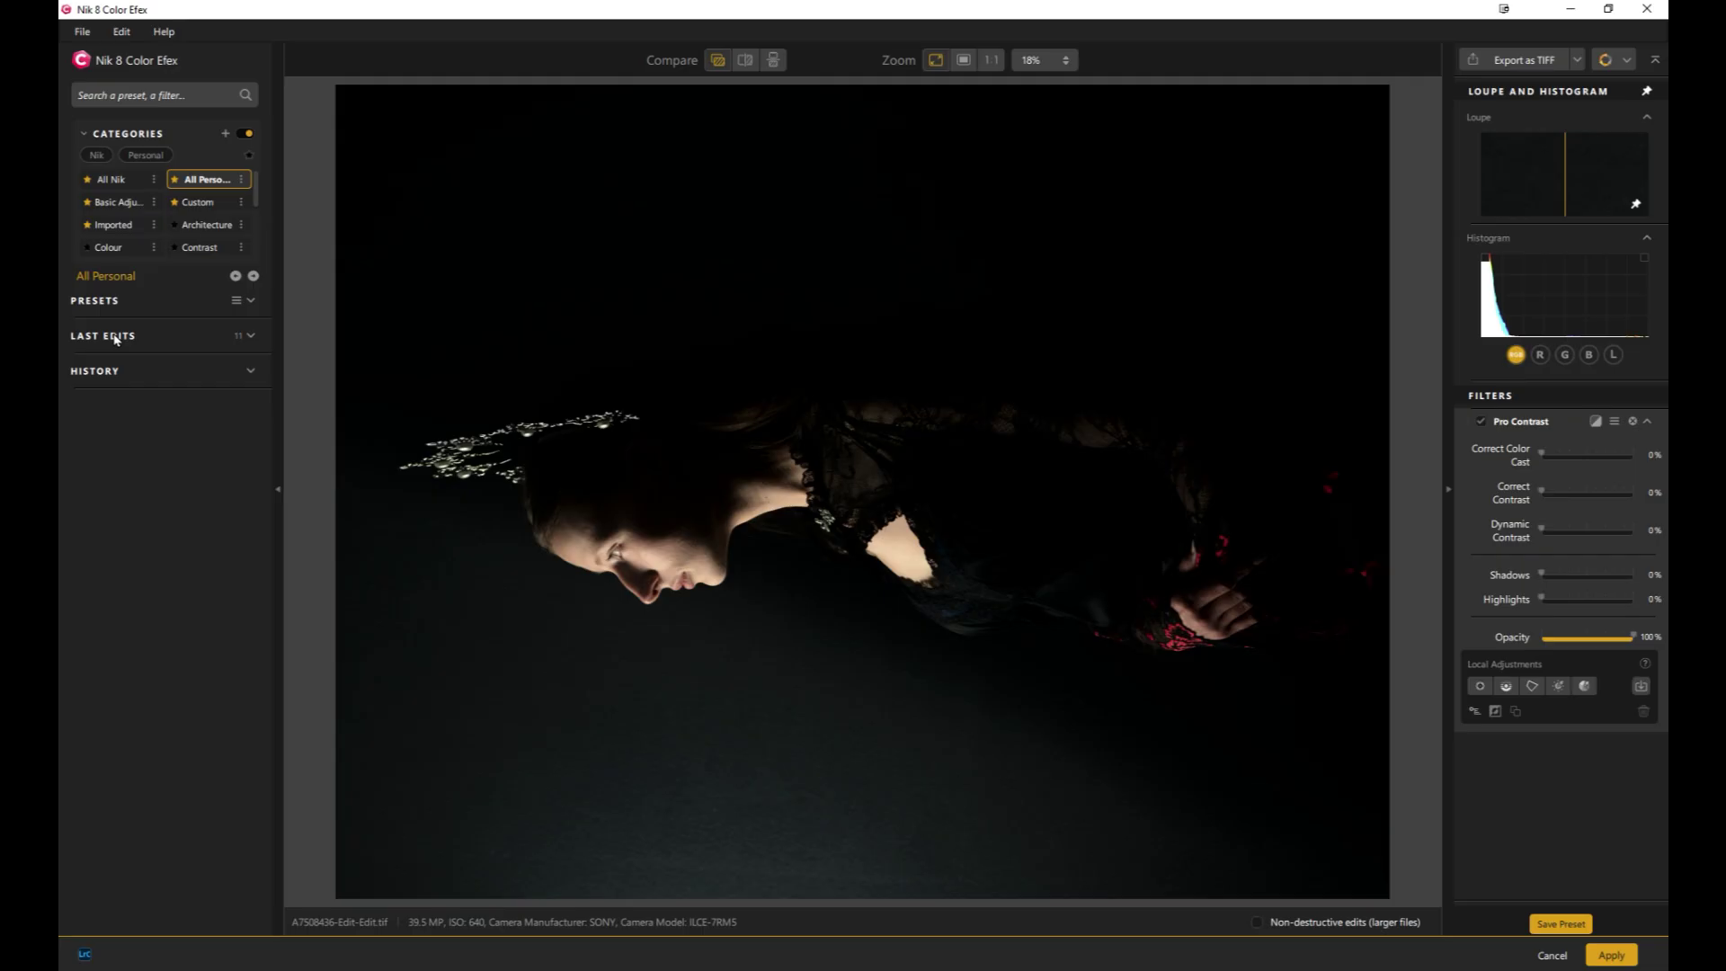
left_click(114, 202)
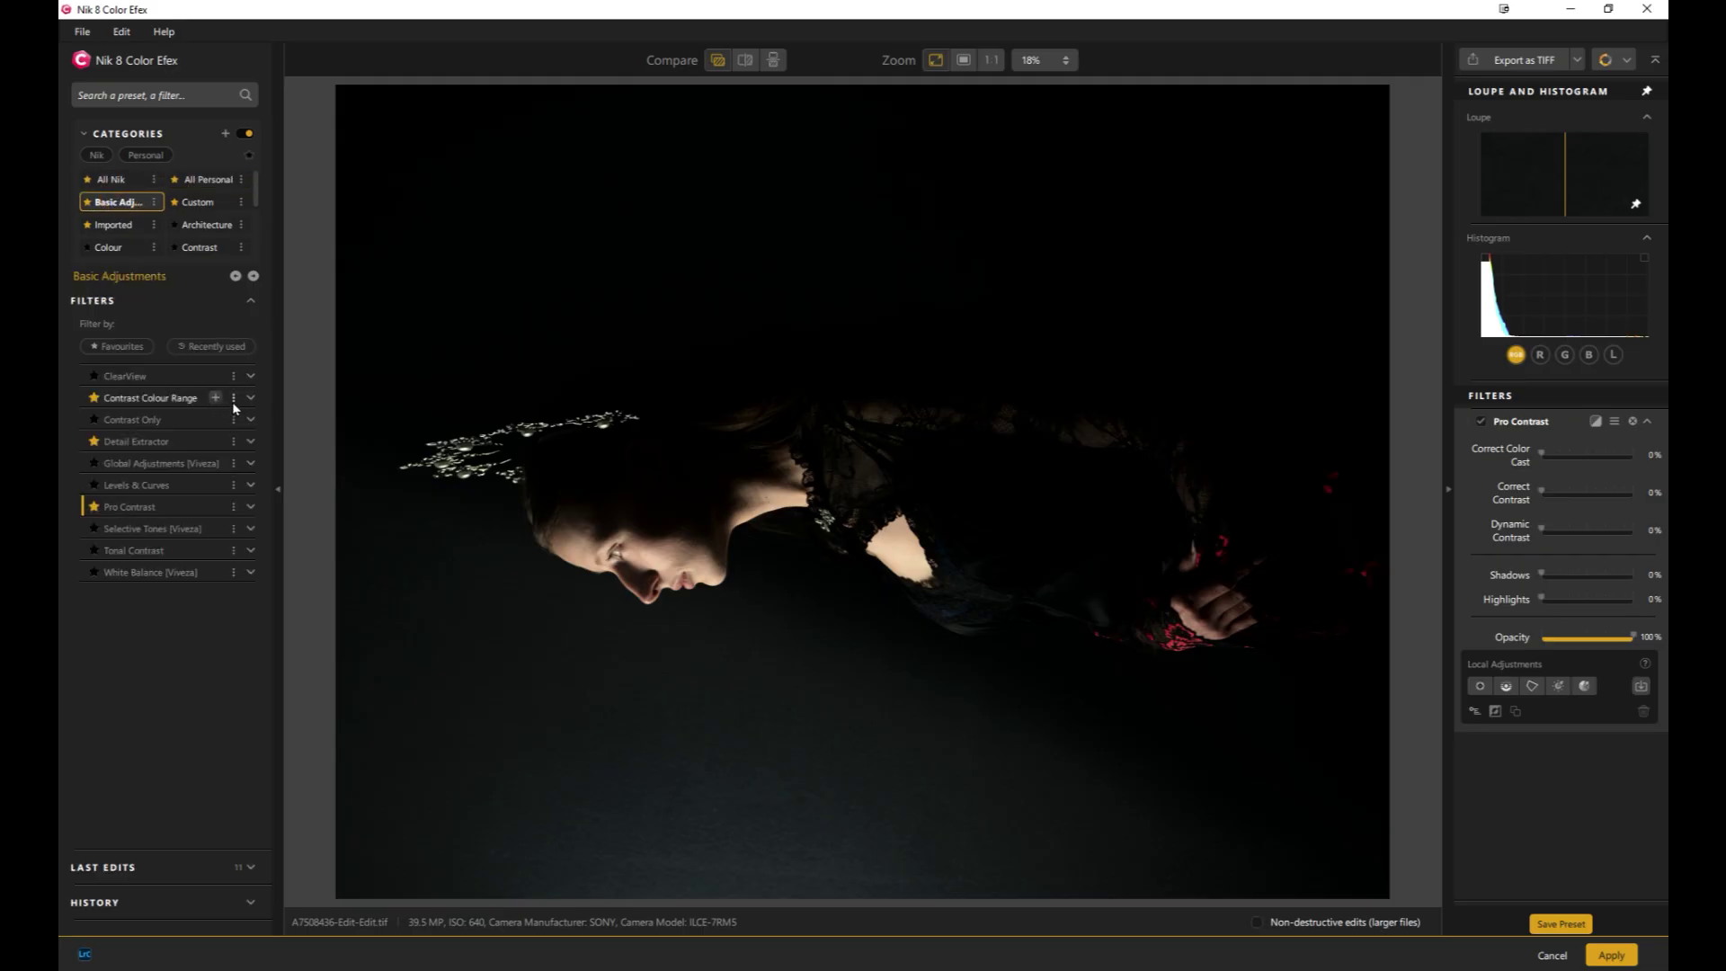
Apply the Colorise filter from the Colour category, compare its Subtle Red preset and settle on 01 - Cool Blue
left_click(107, 246)
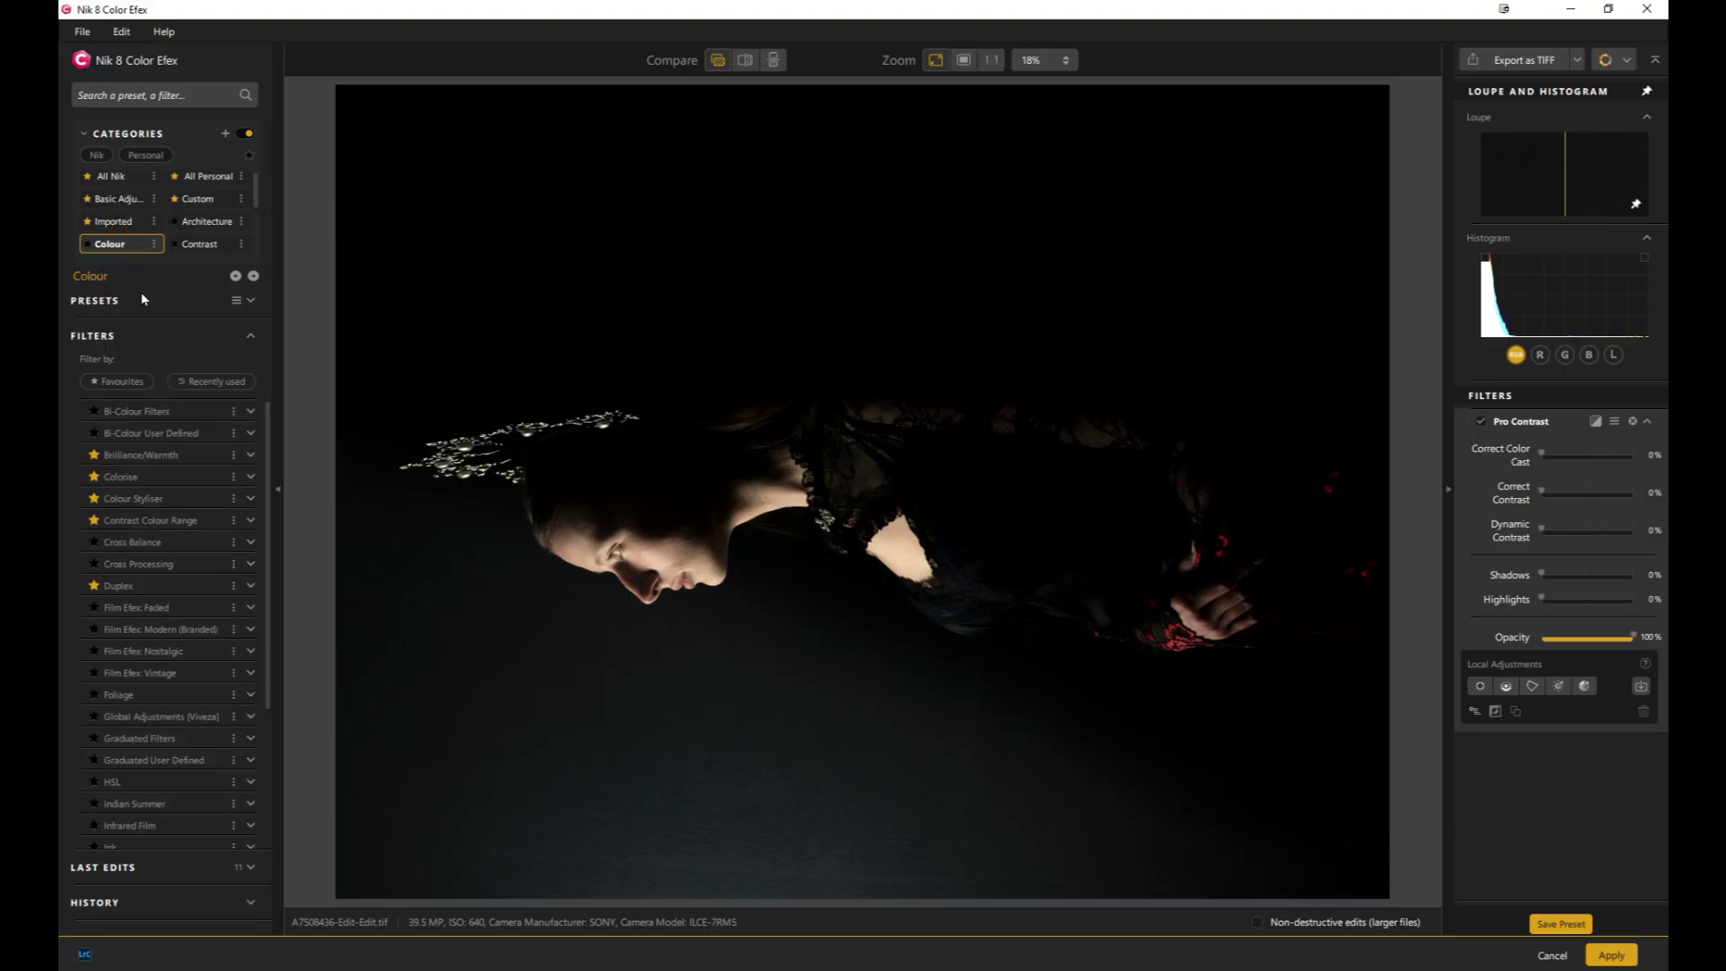
left_click(153, 481)
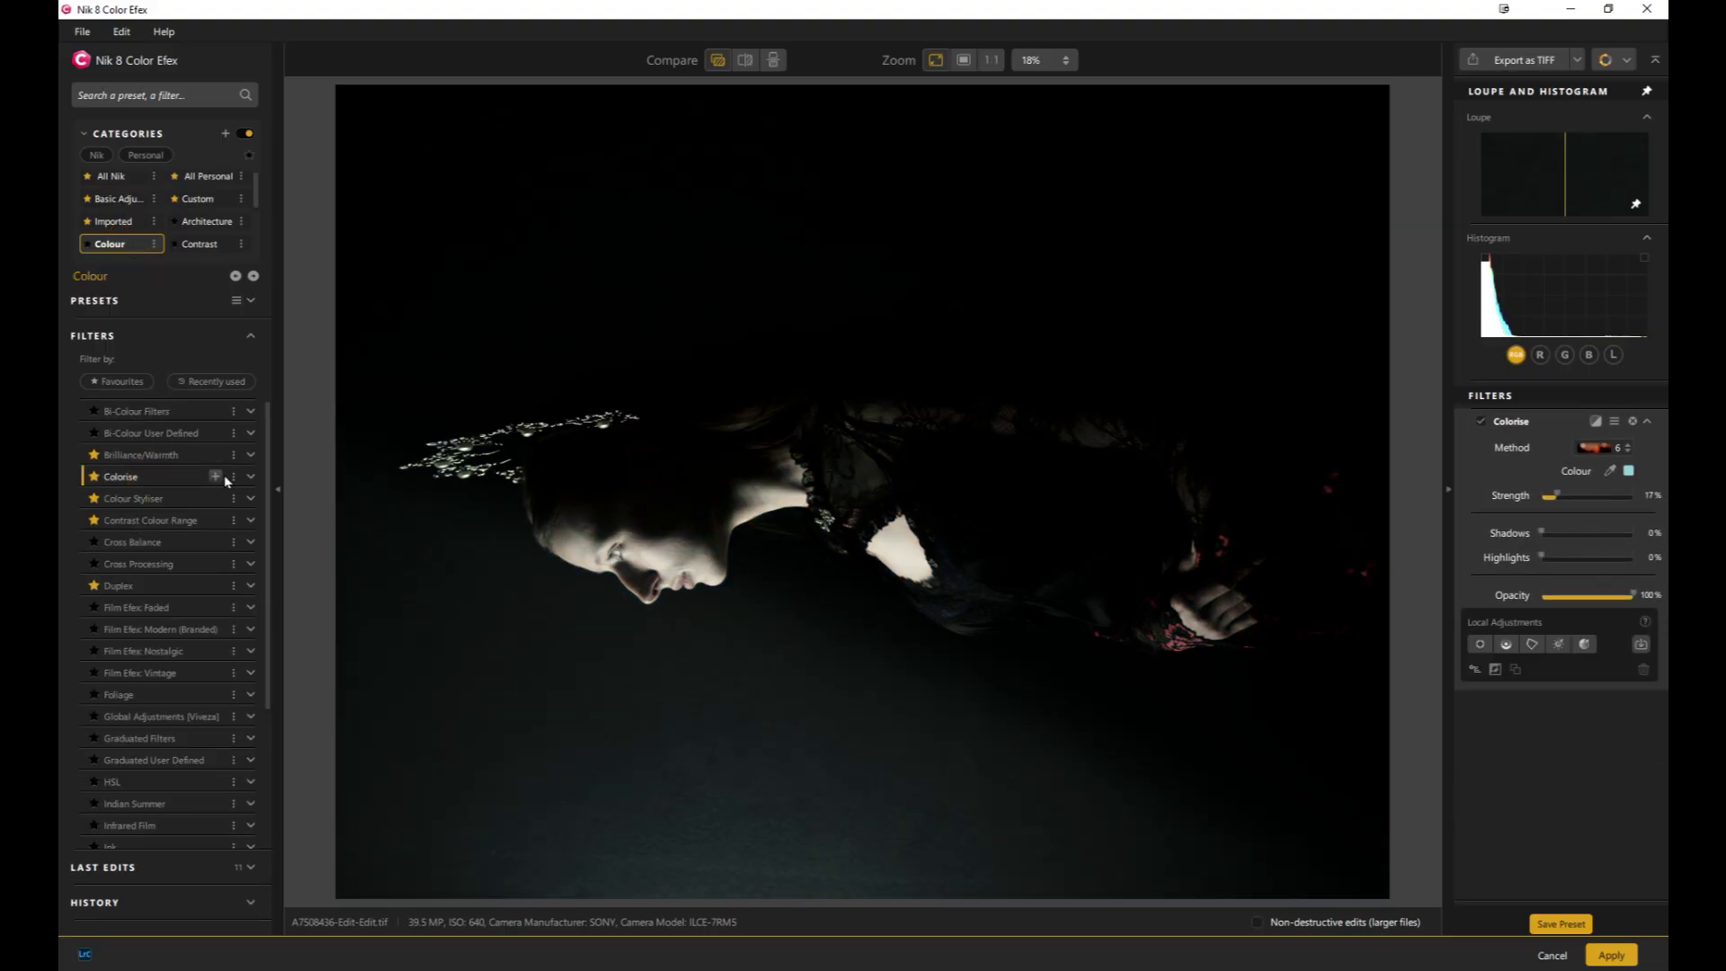
left_click(252, 479)
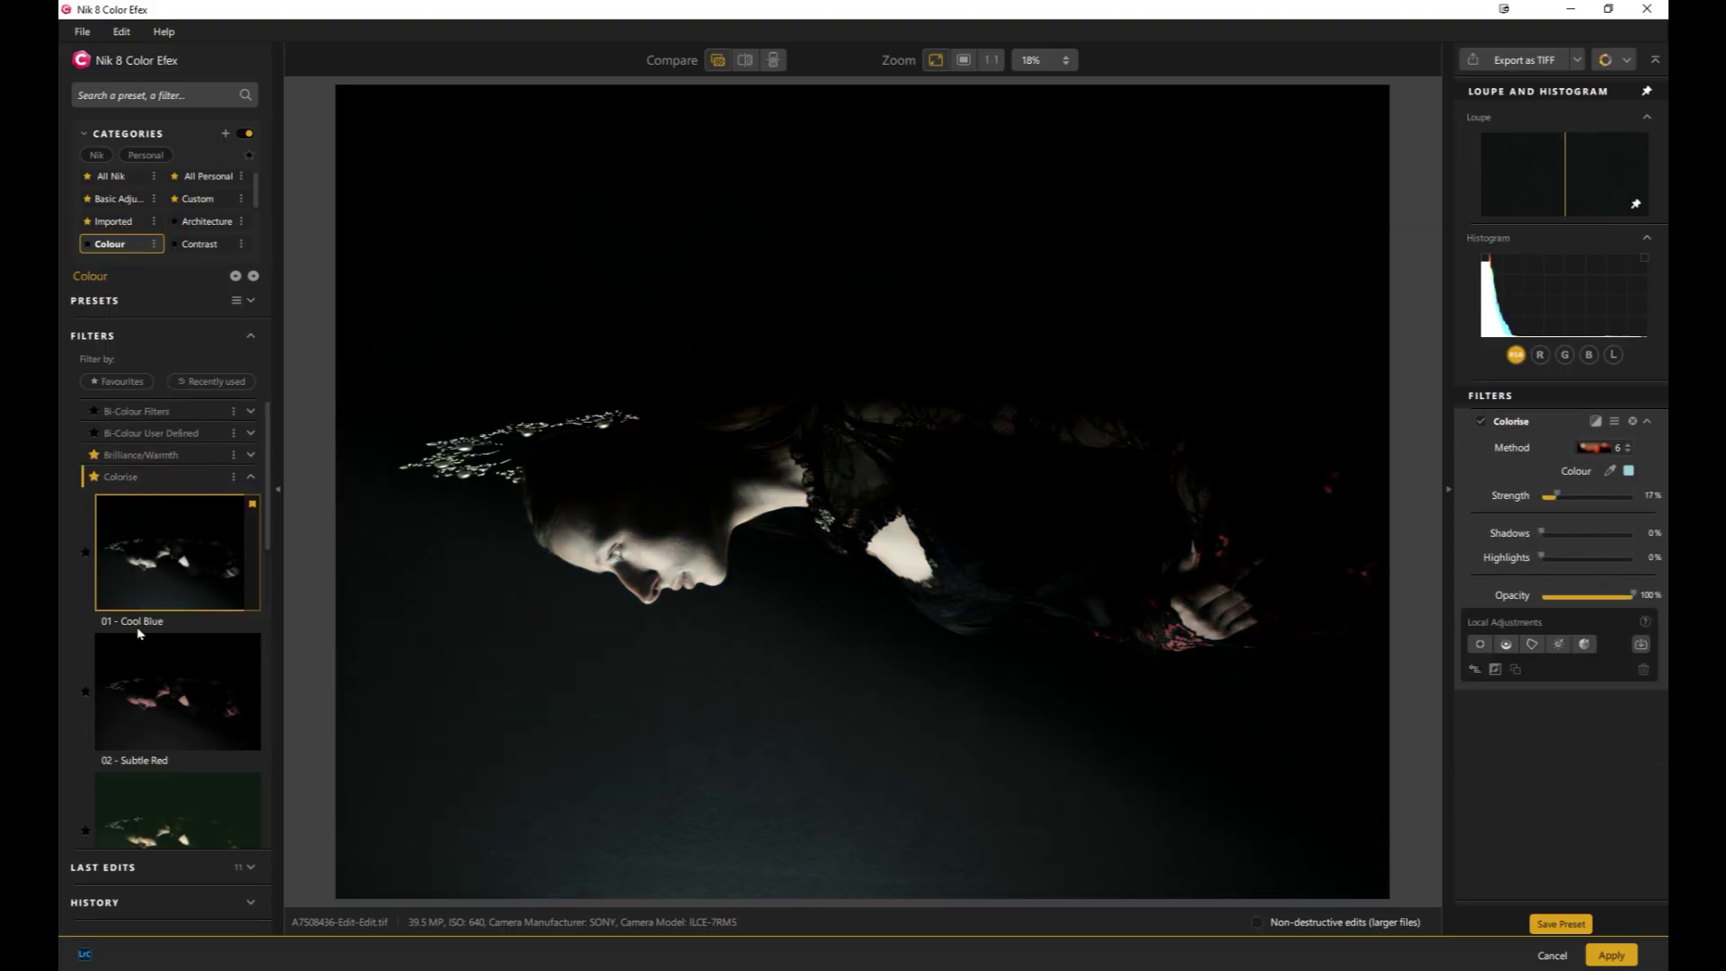
left_click(166, 697)
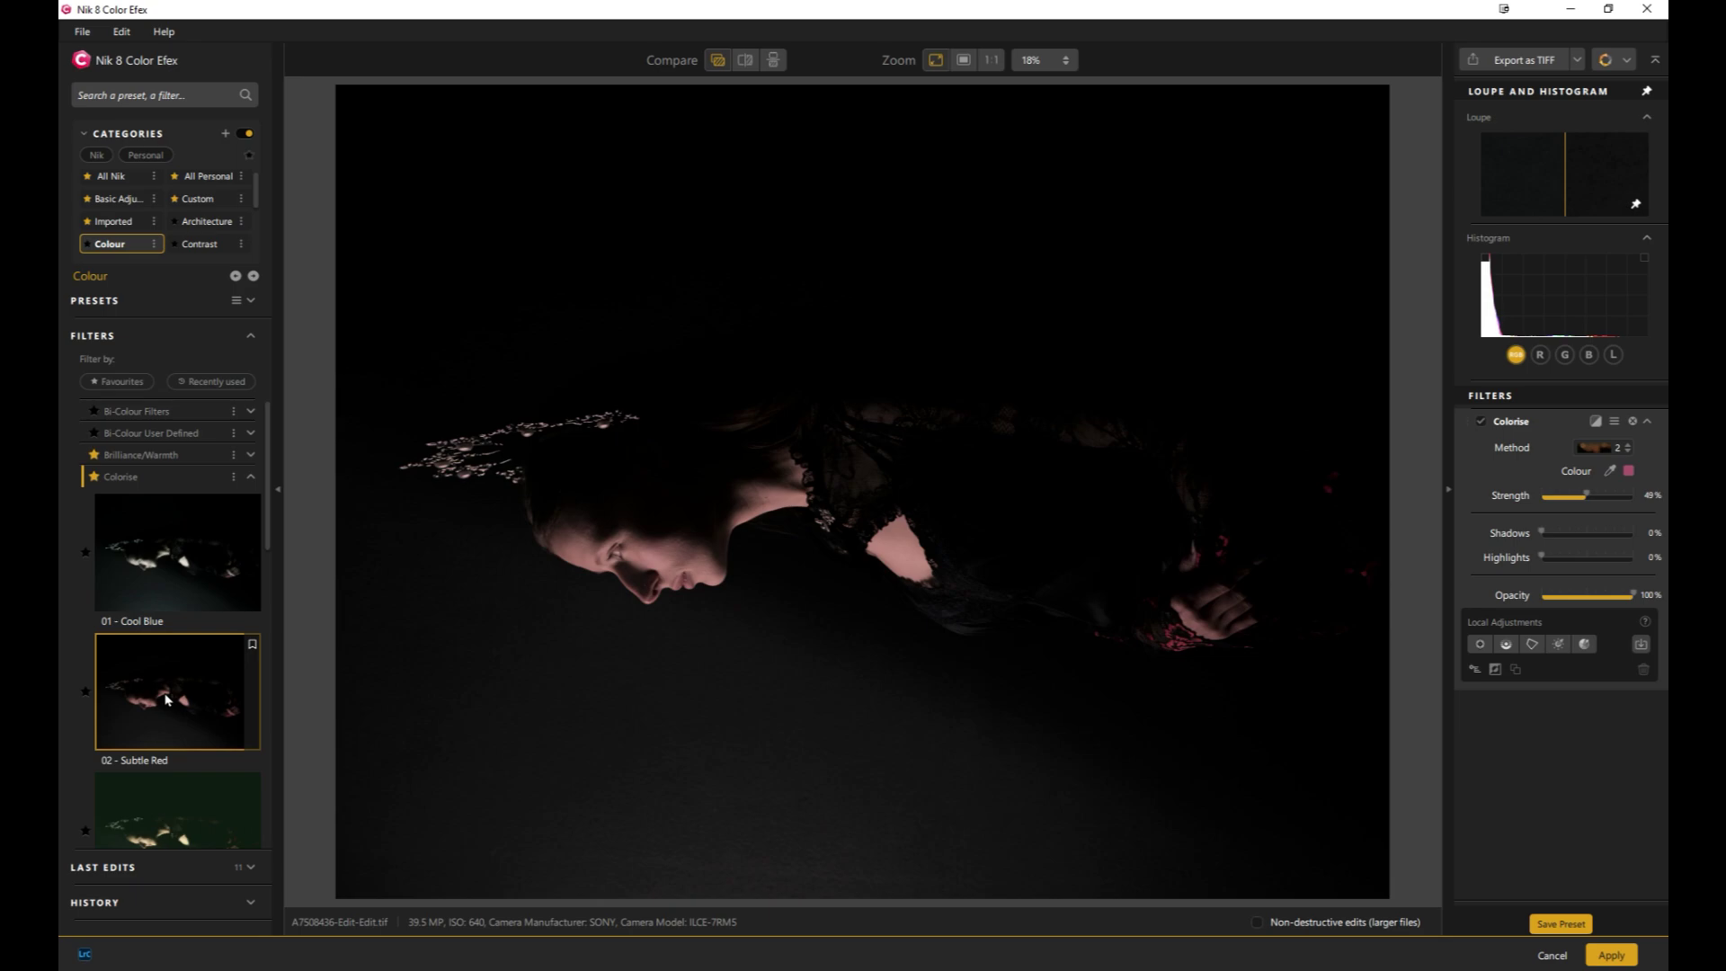
left_click(152, 577)
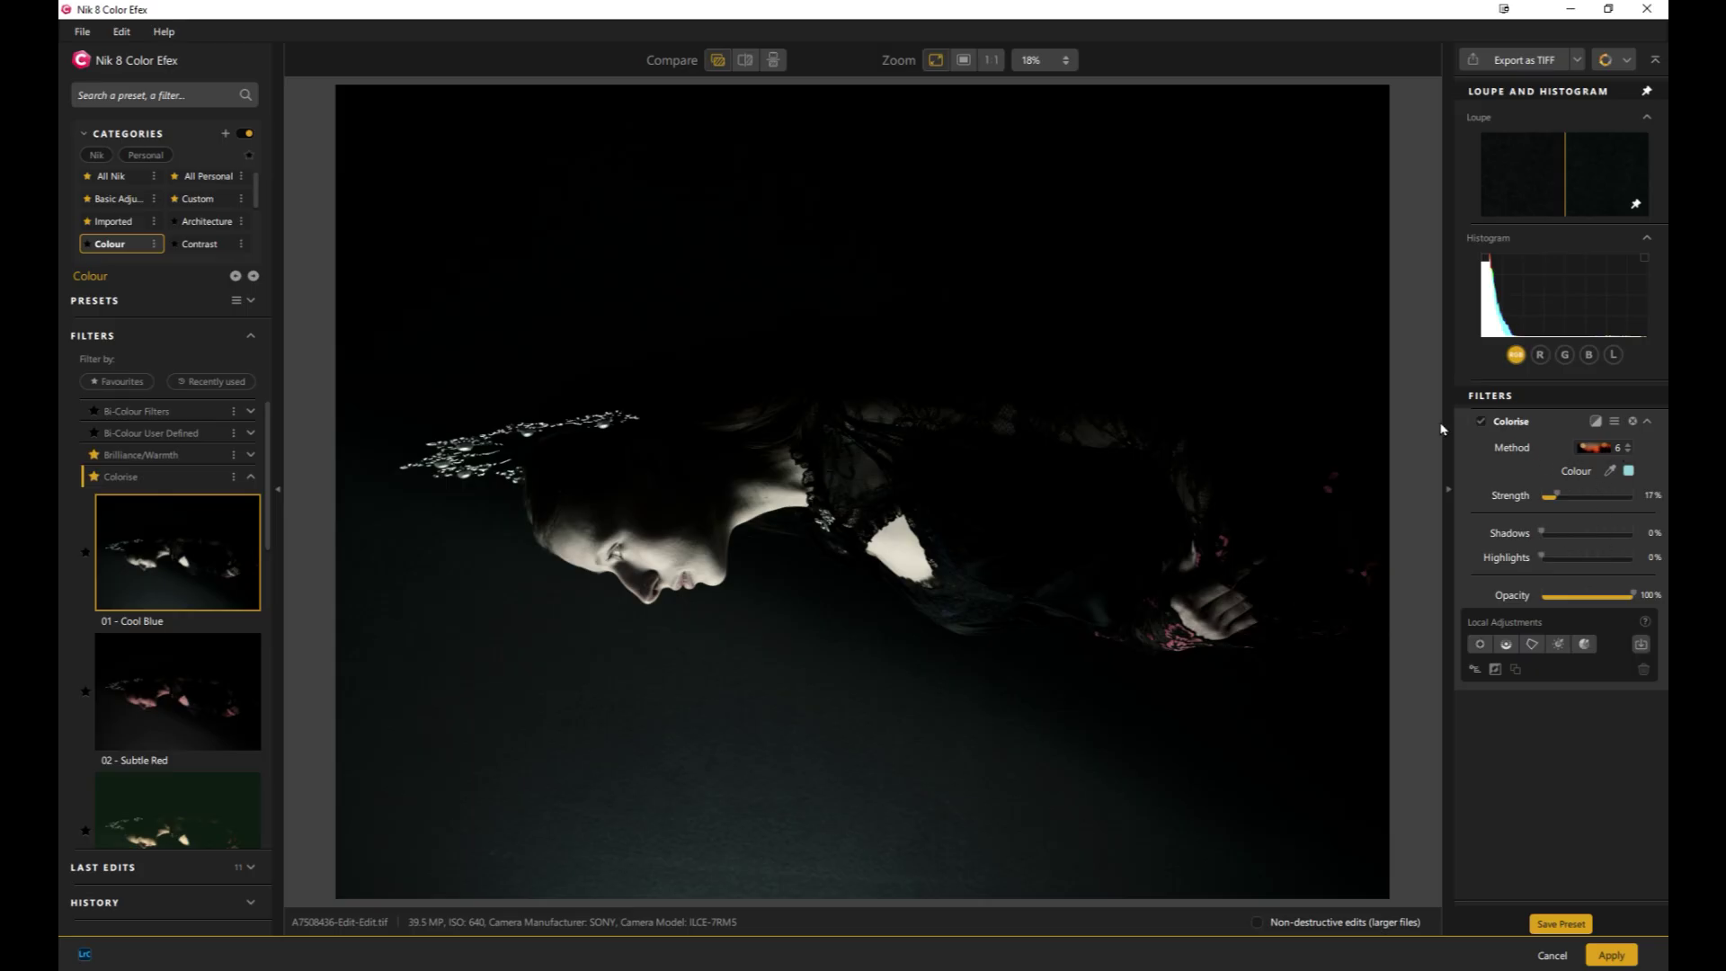
Preview the Colorise filter's Method options and raise its Strength to 32%
left_click(1629, 449)
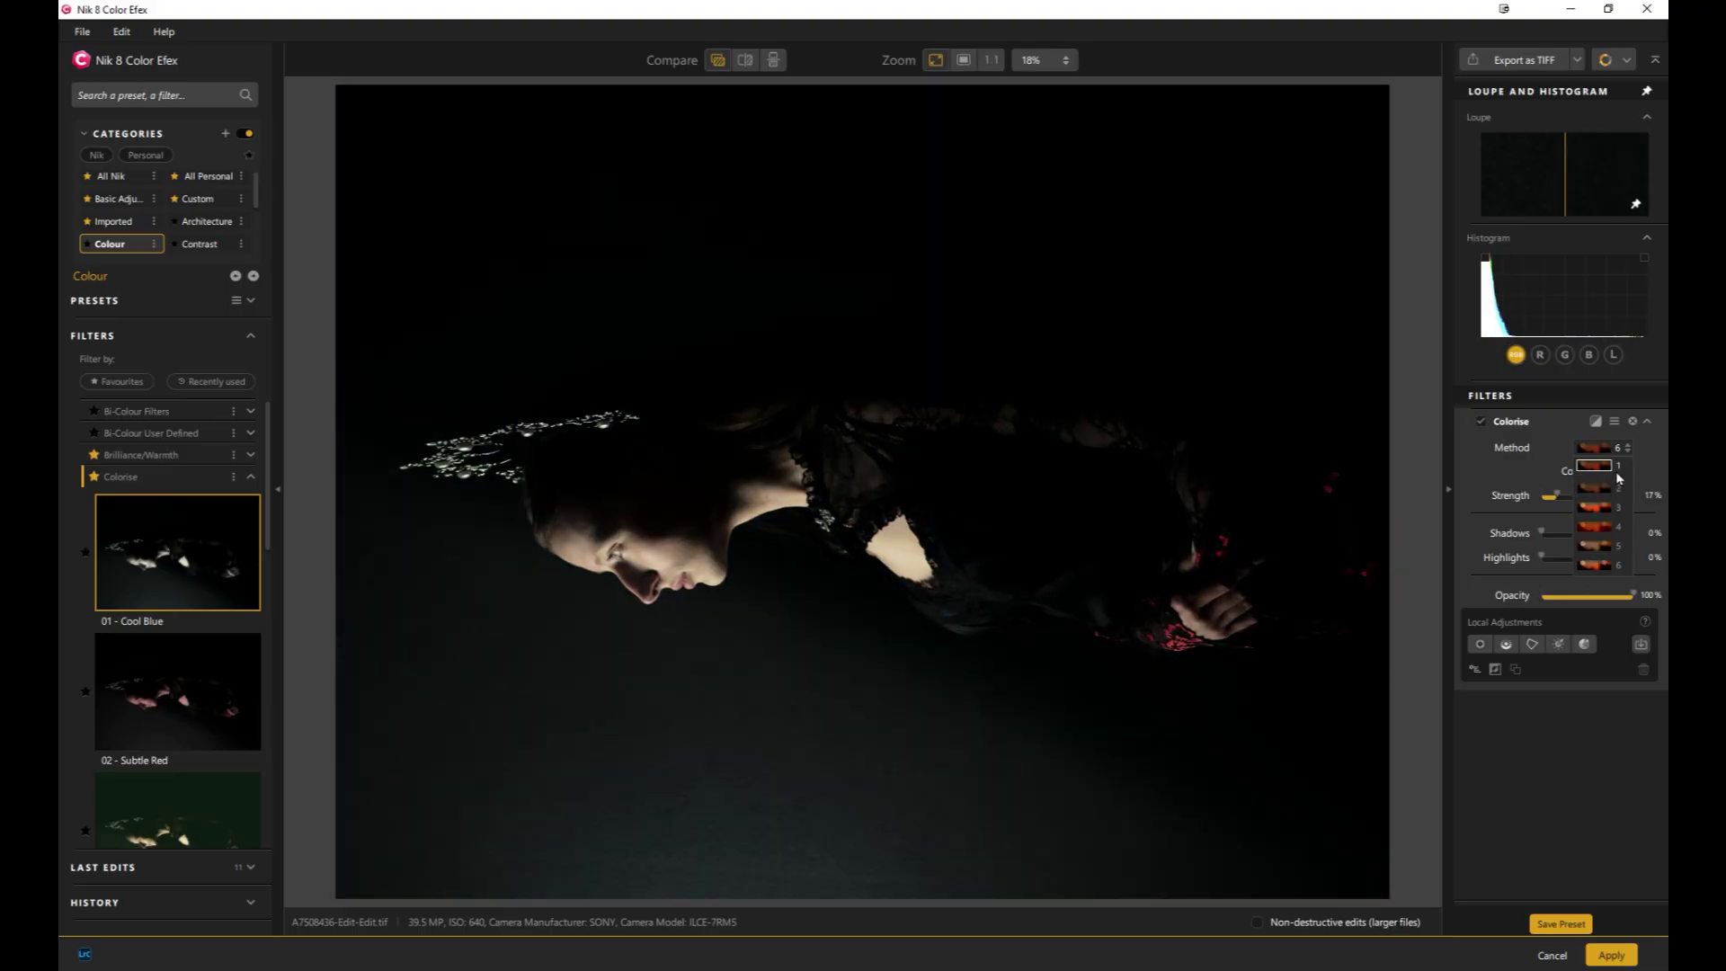
left_click(1651, 476)
left_click_drag(1555, 495, 1573, 494)
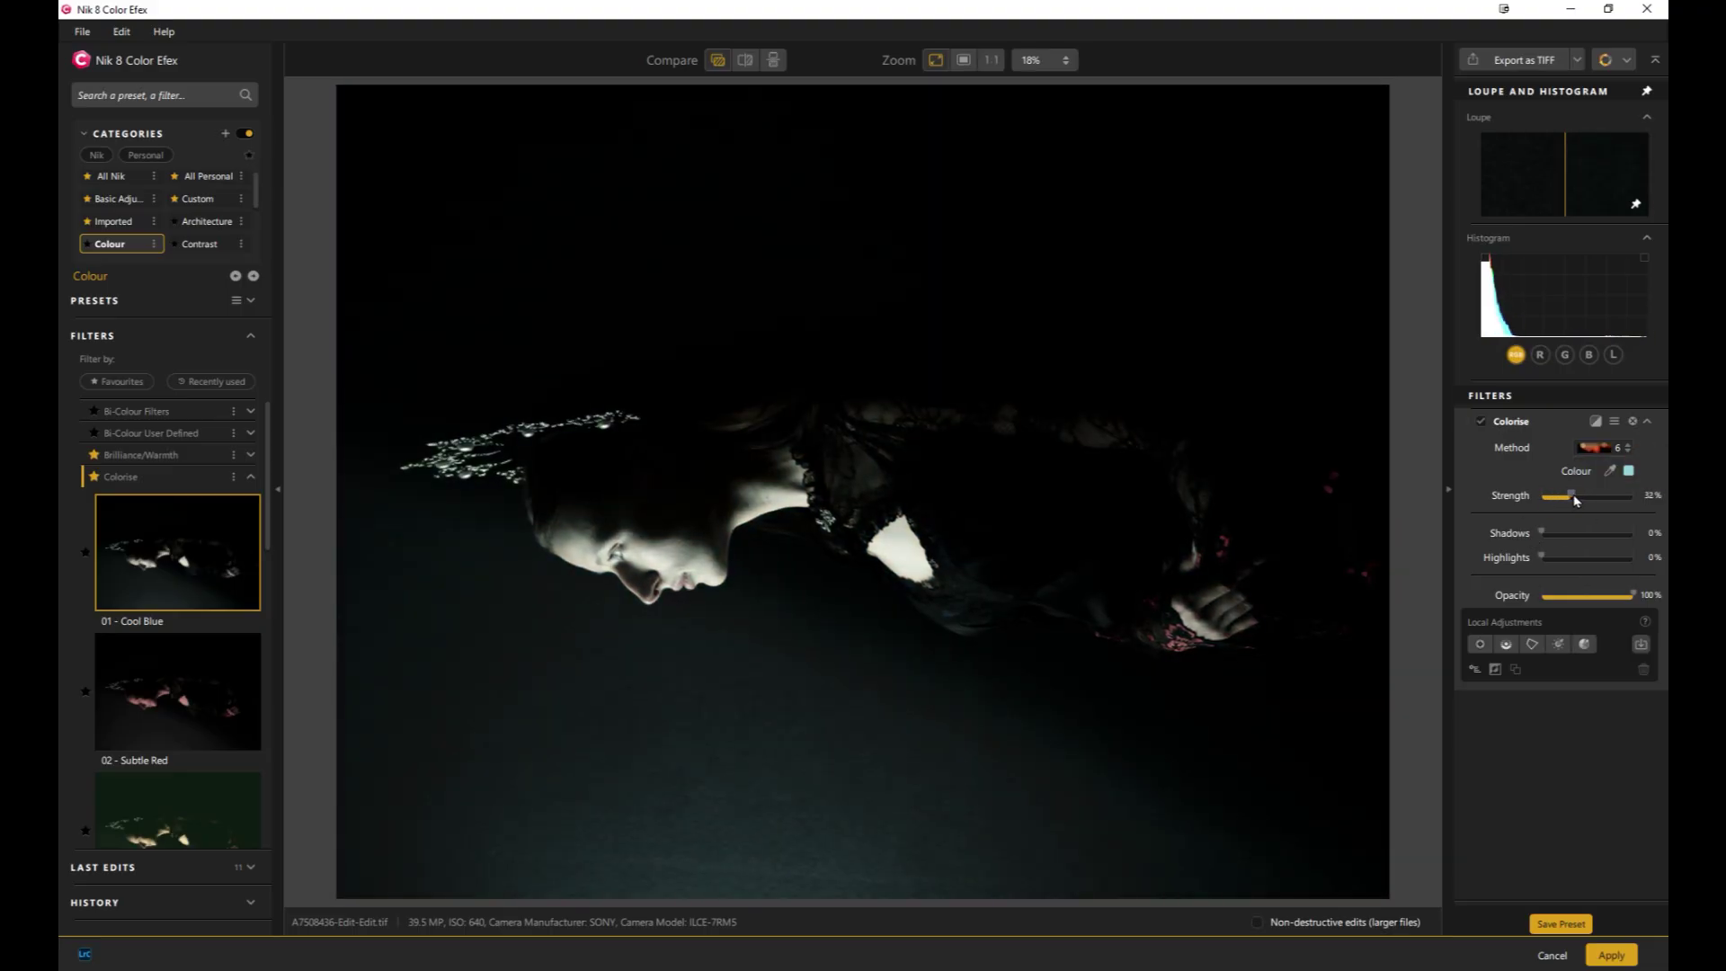
Switch to Nik 8 Analog Efex and try the Photo Plate preset Rich Ferrotype 8, settling on Wet Plate 1
left_click(753, 486)
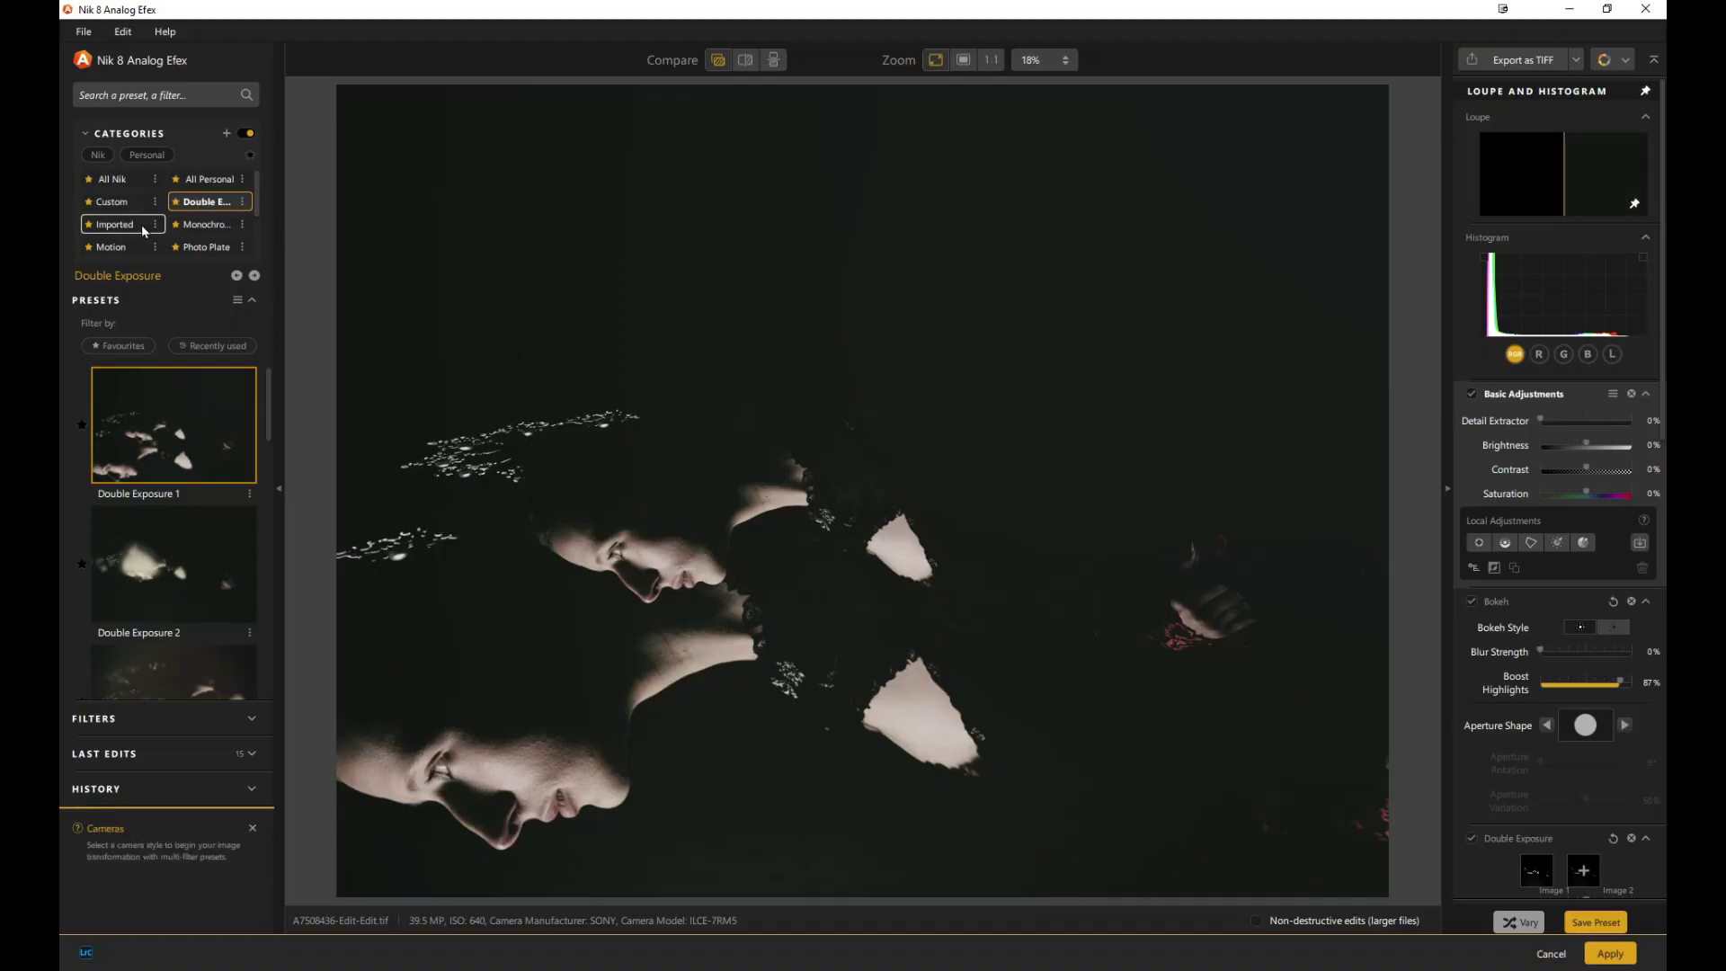
left_click(229, 252)
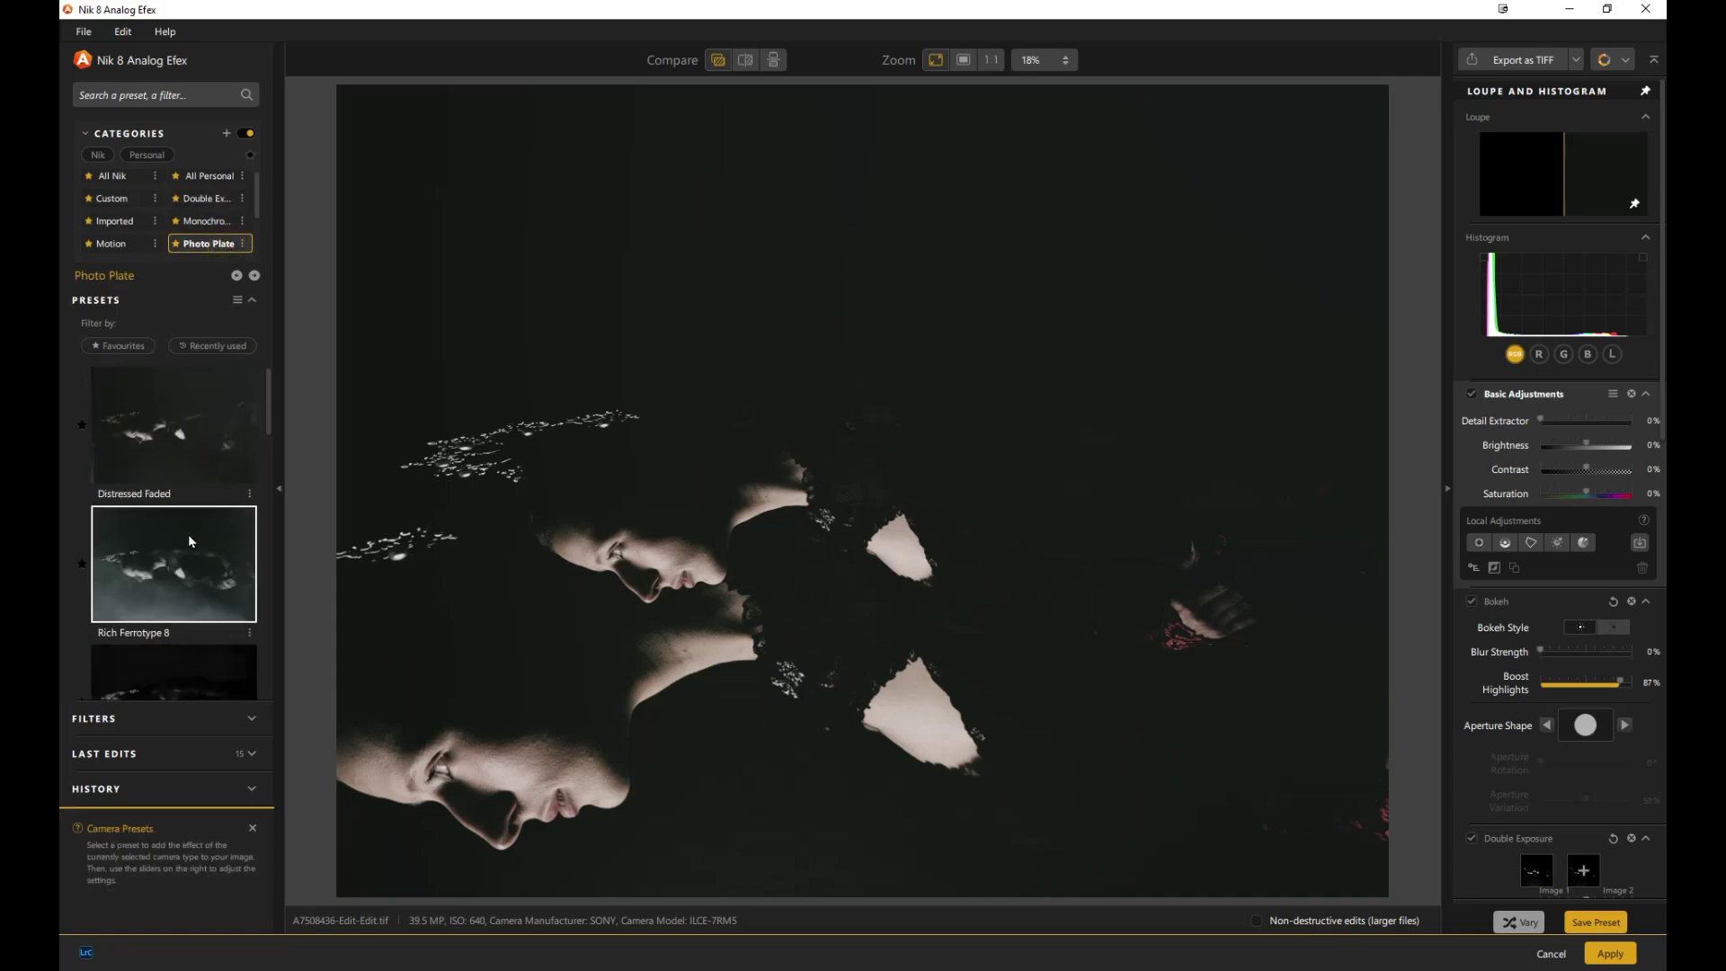
left_click(186, 595)
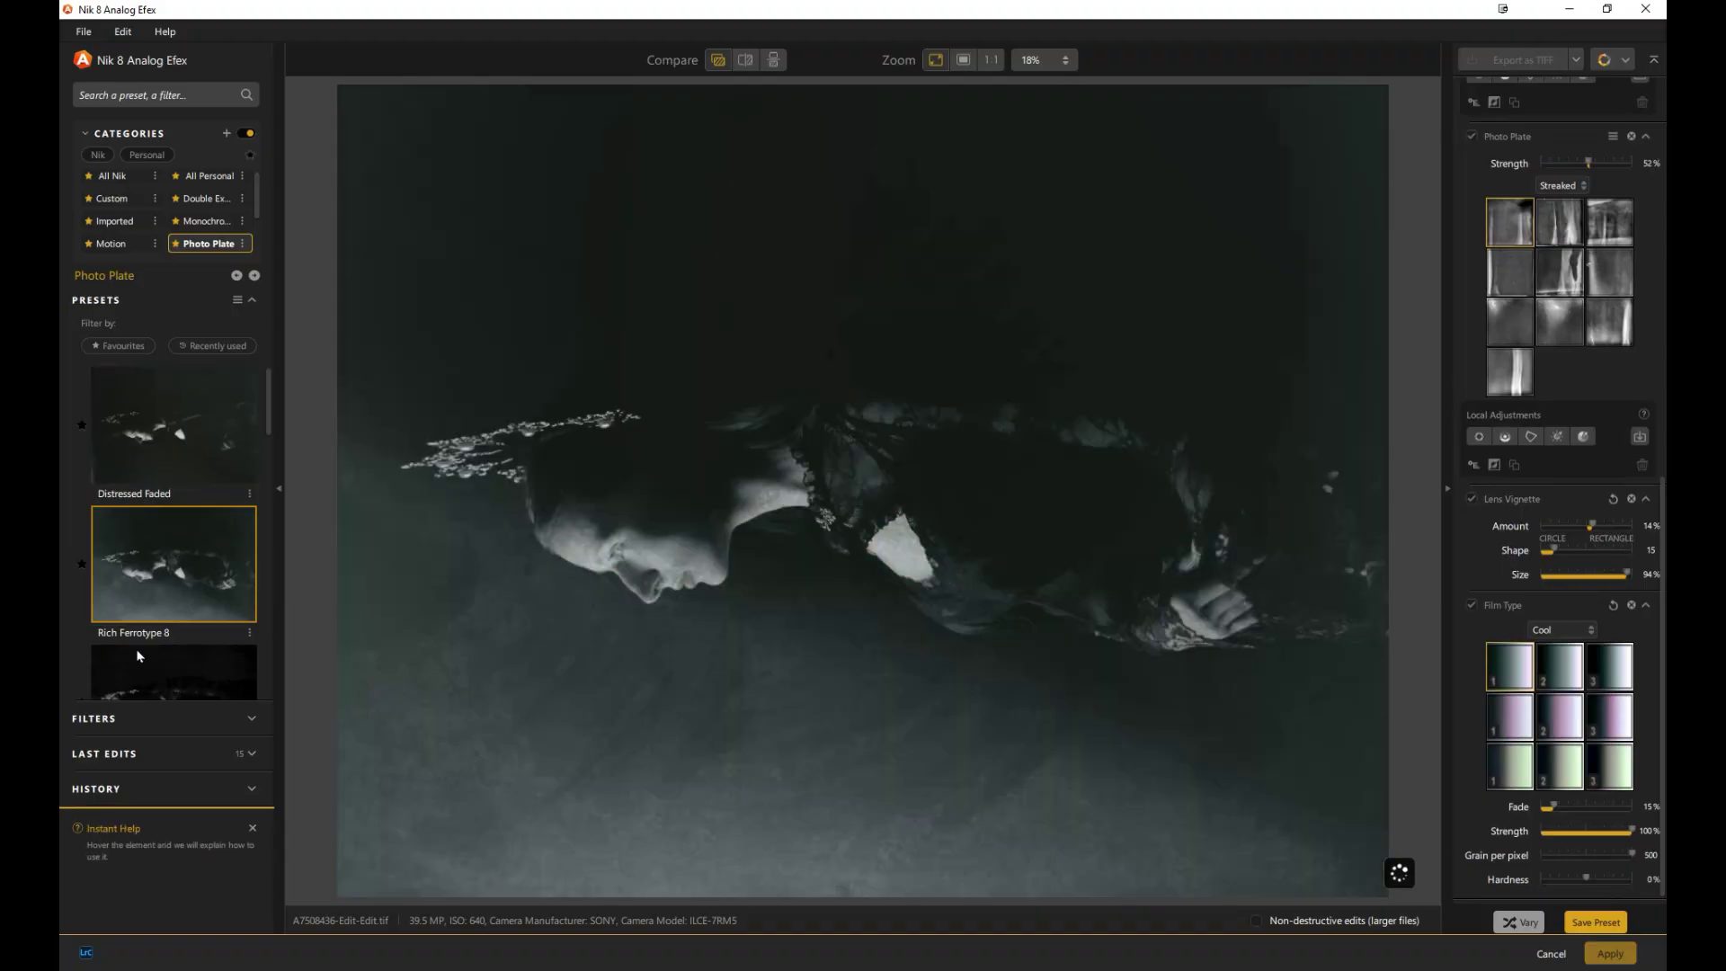
scroll(145, 578, "down", 3)
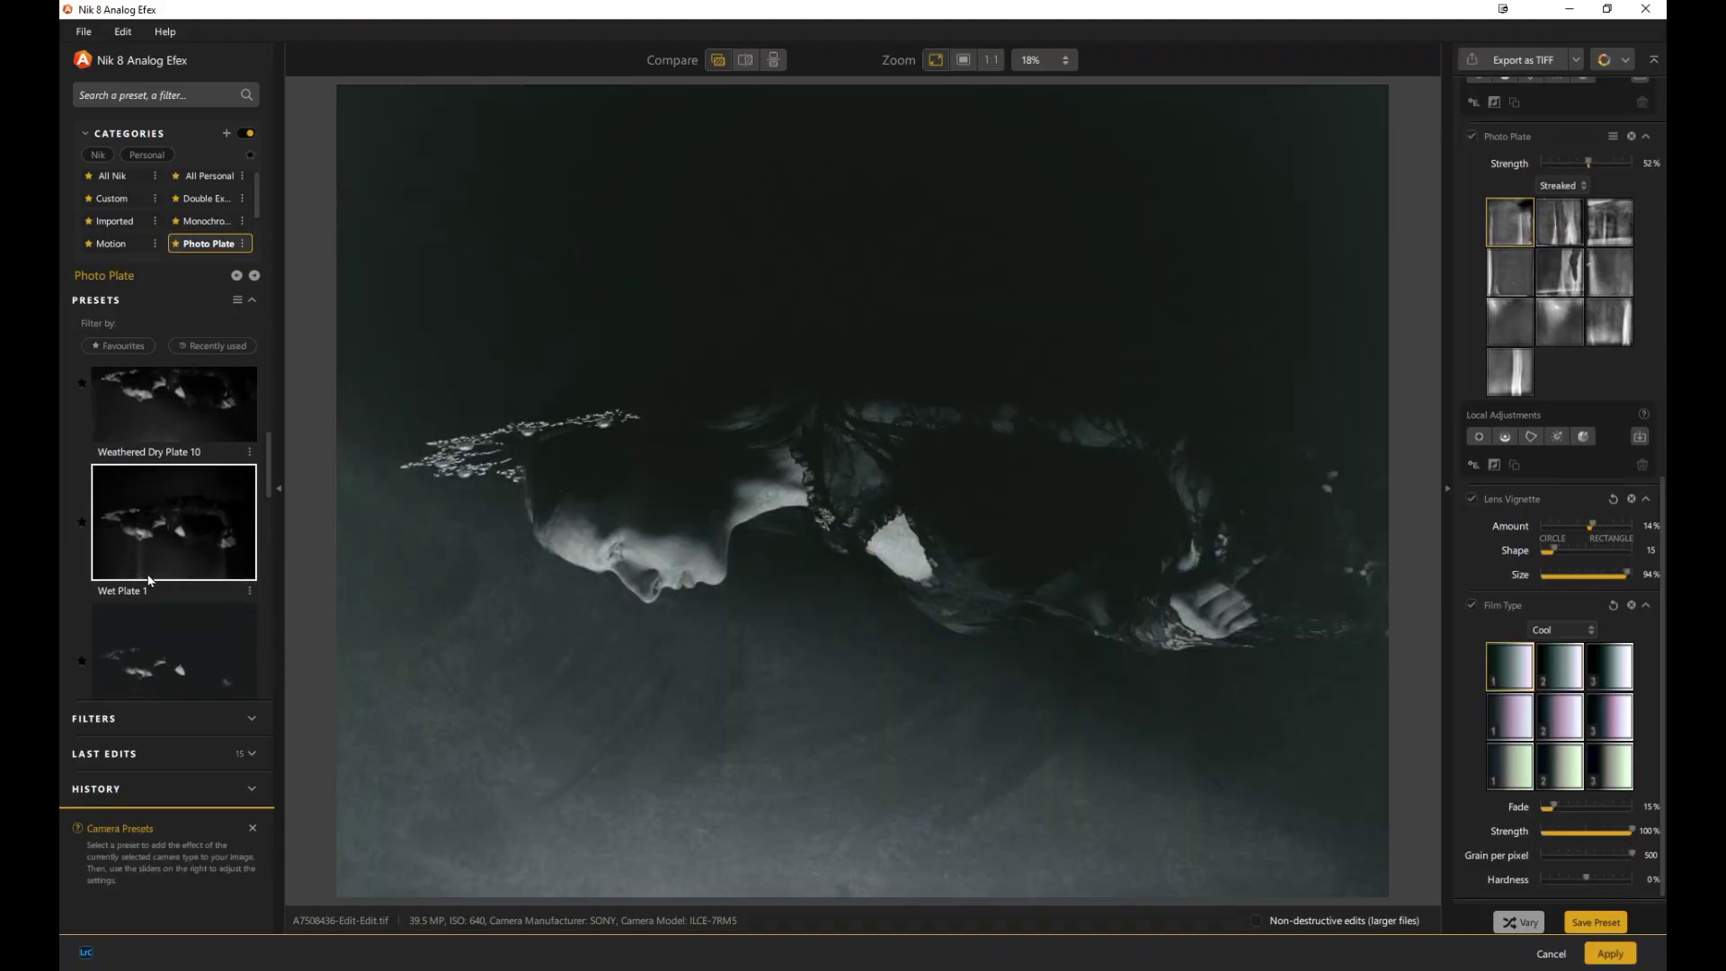
left_click(157, 547)
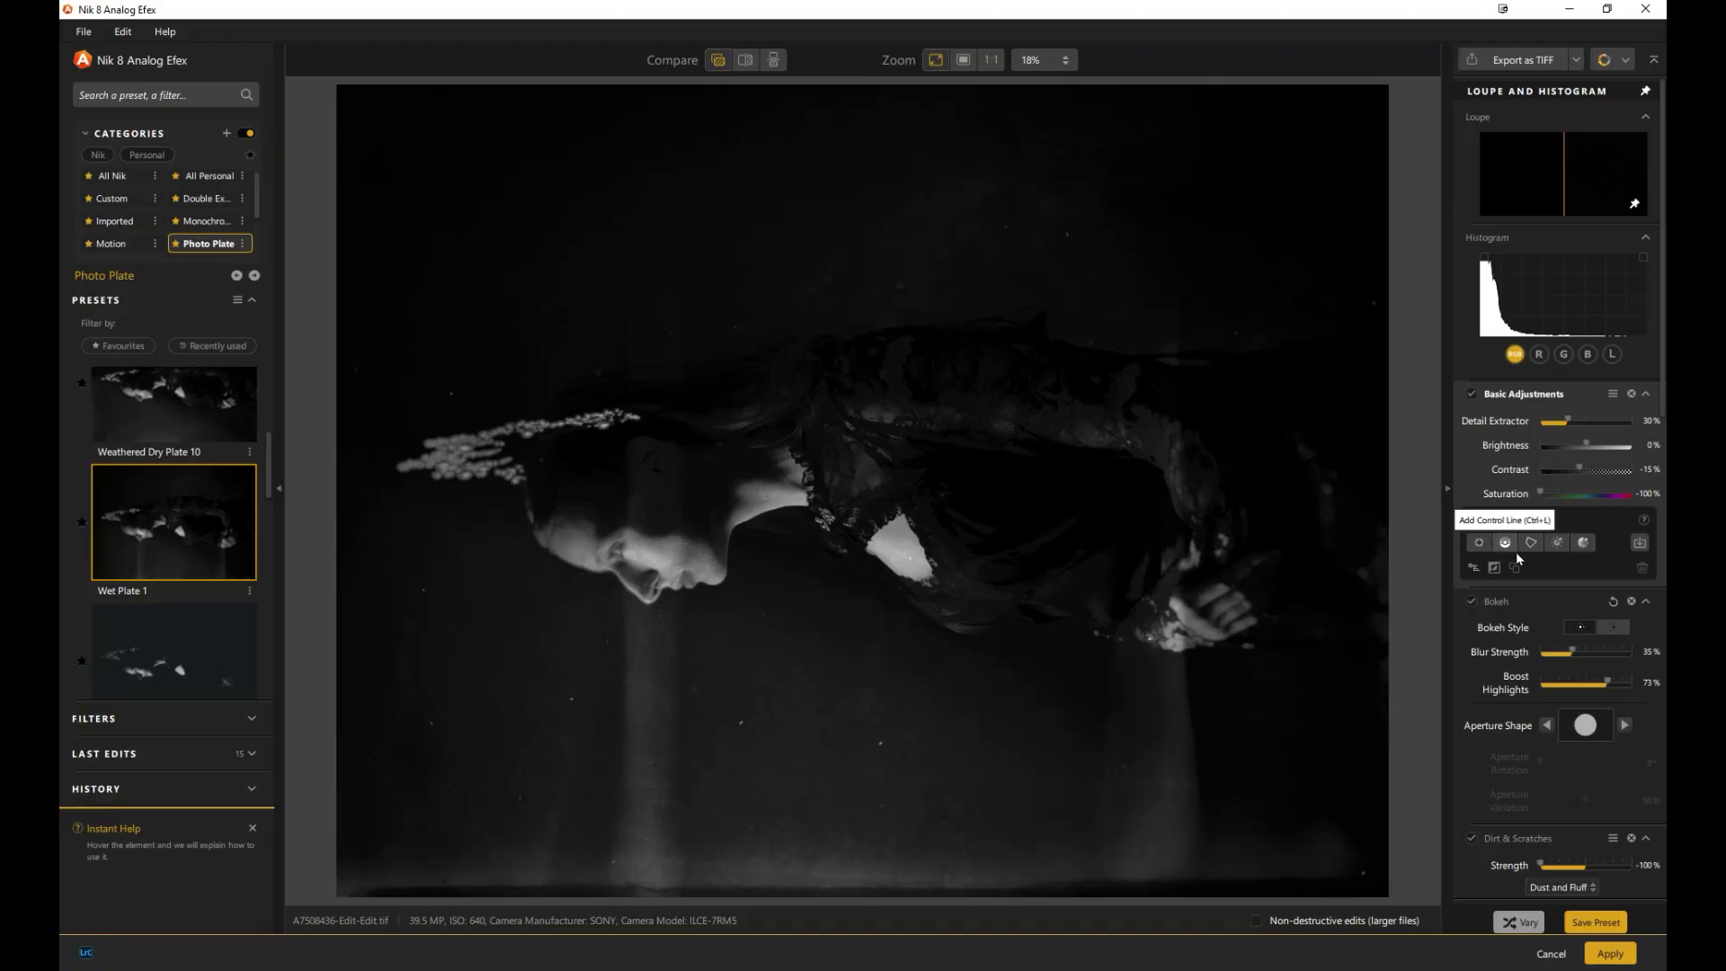
Browse the Dirt & Scratches textures of the Wet Plate 1 preset, going through Scratches and Organic and ending on Eroded
scroll(1518, 559, "down", 3)
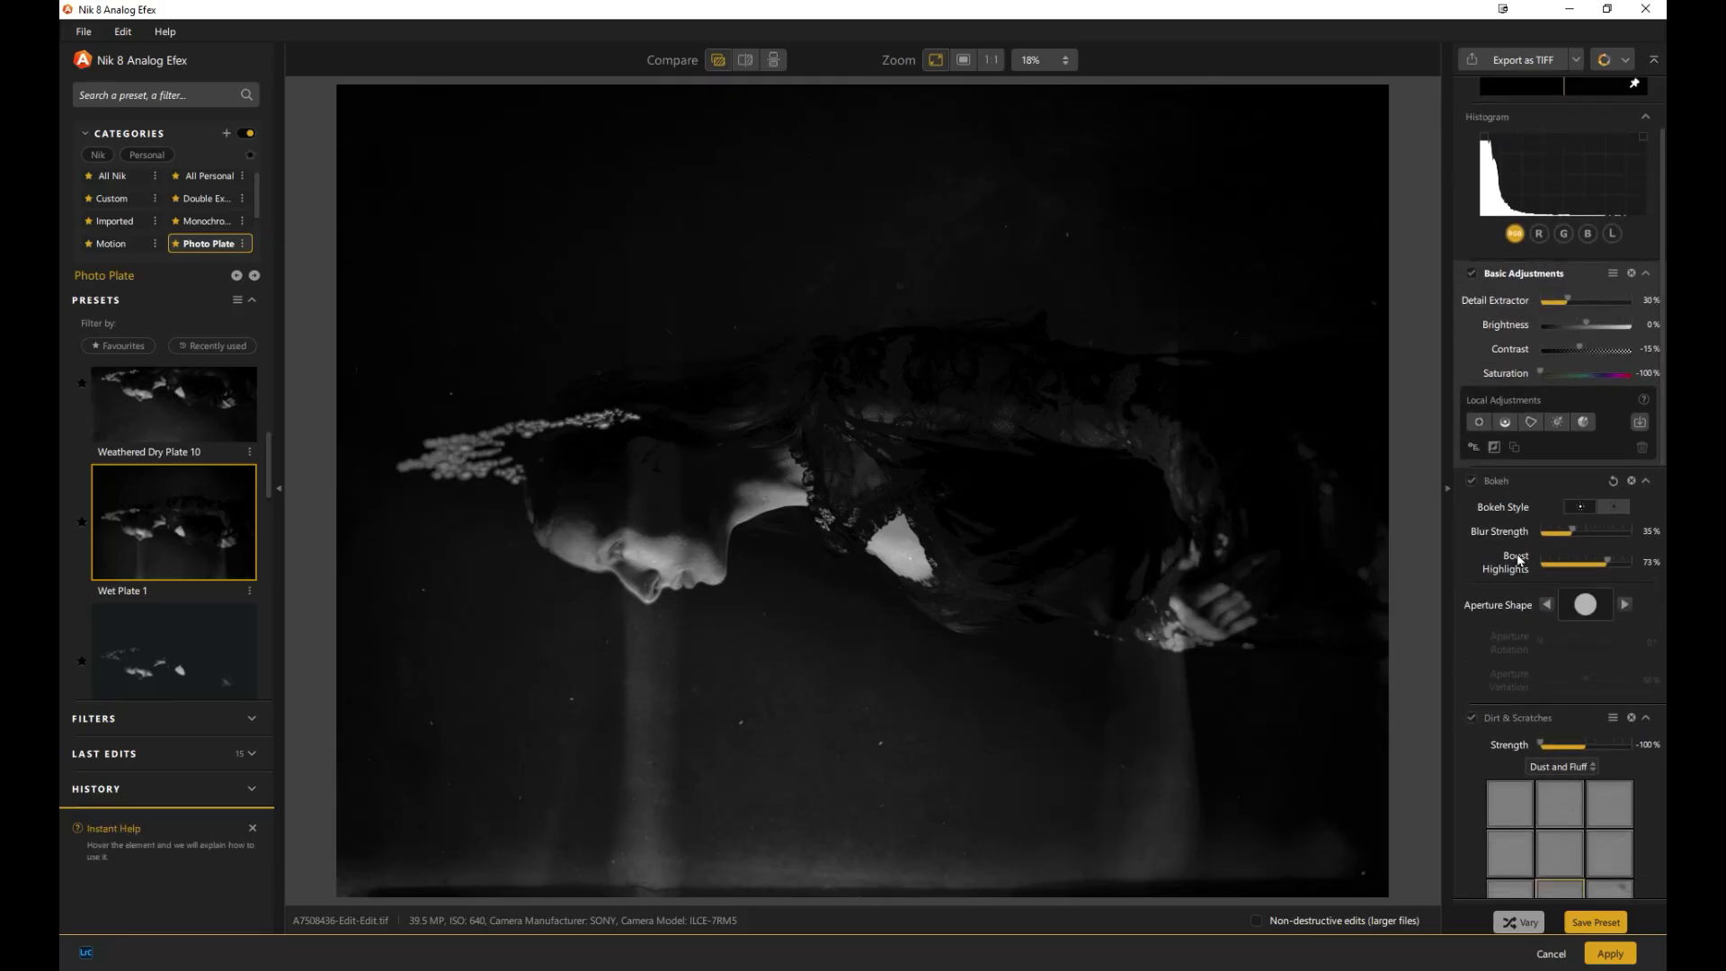
scroll(1532, 511, "down", 4)
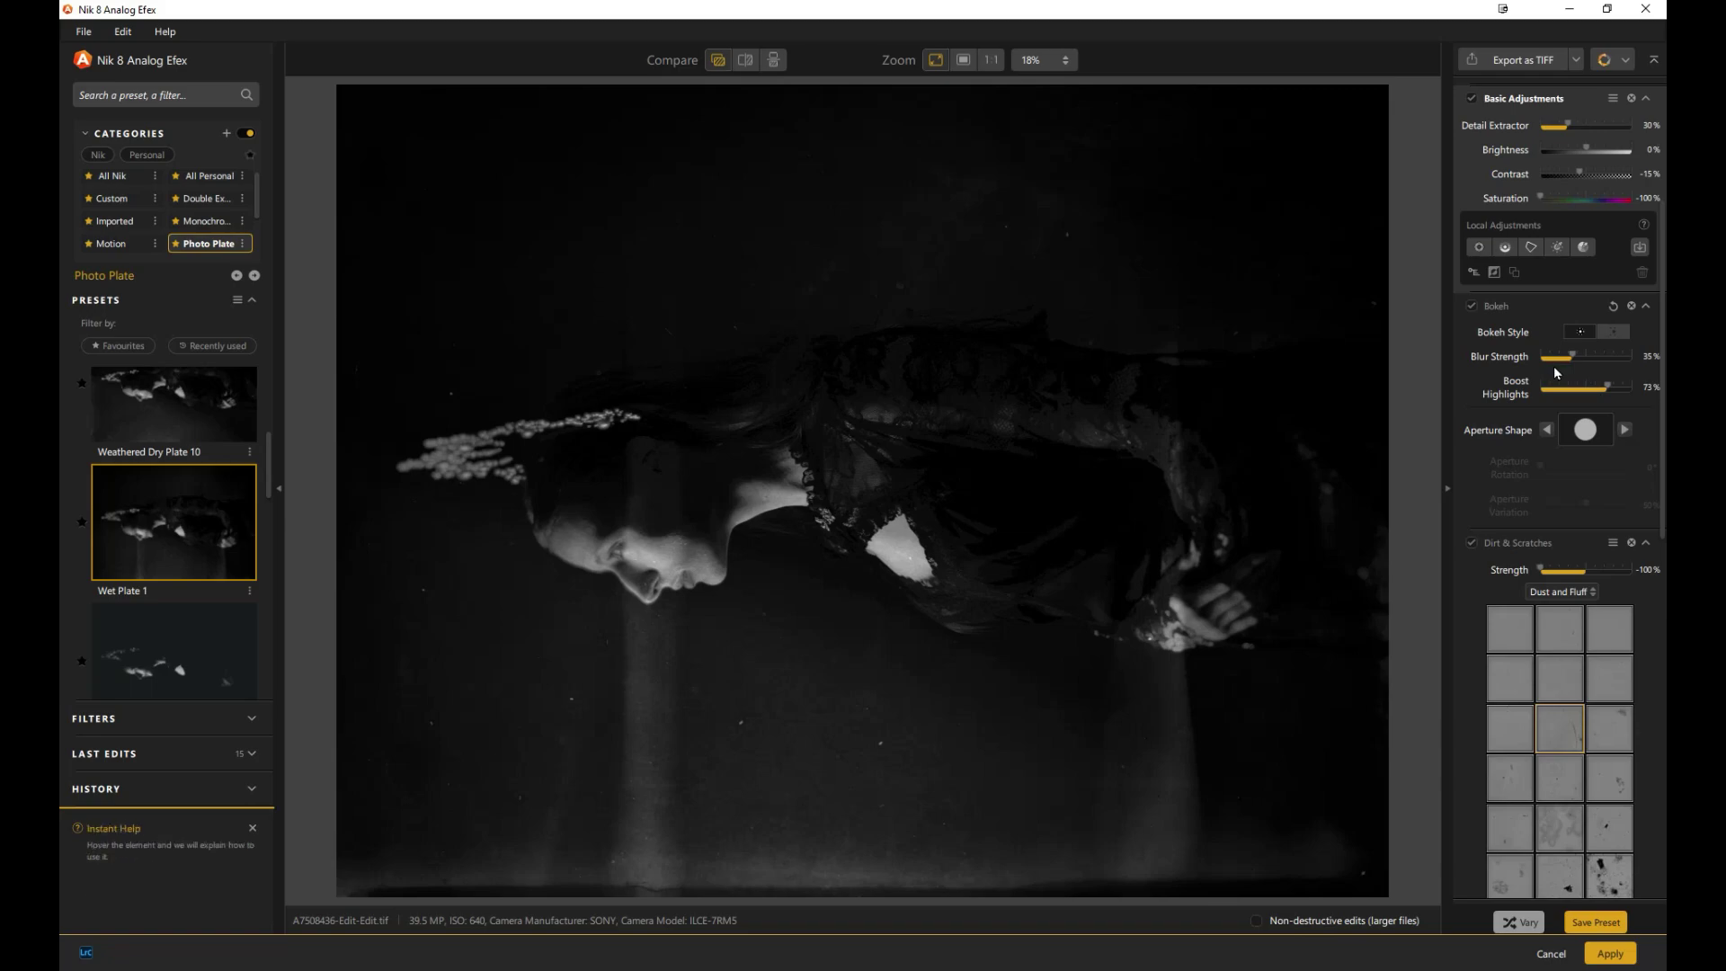
scroll(1558, 647, "down", 3)
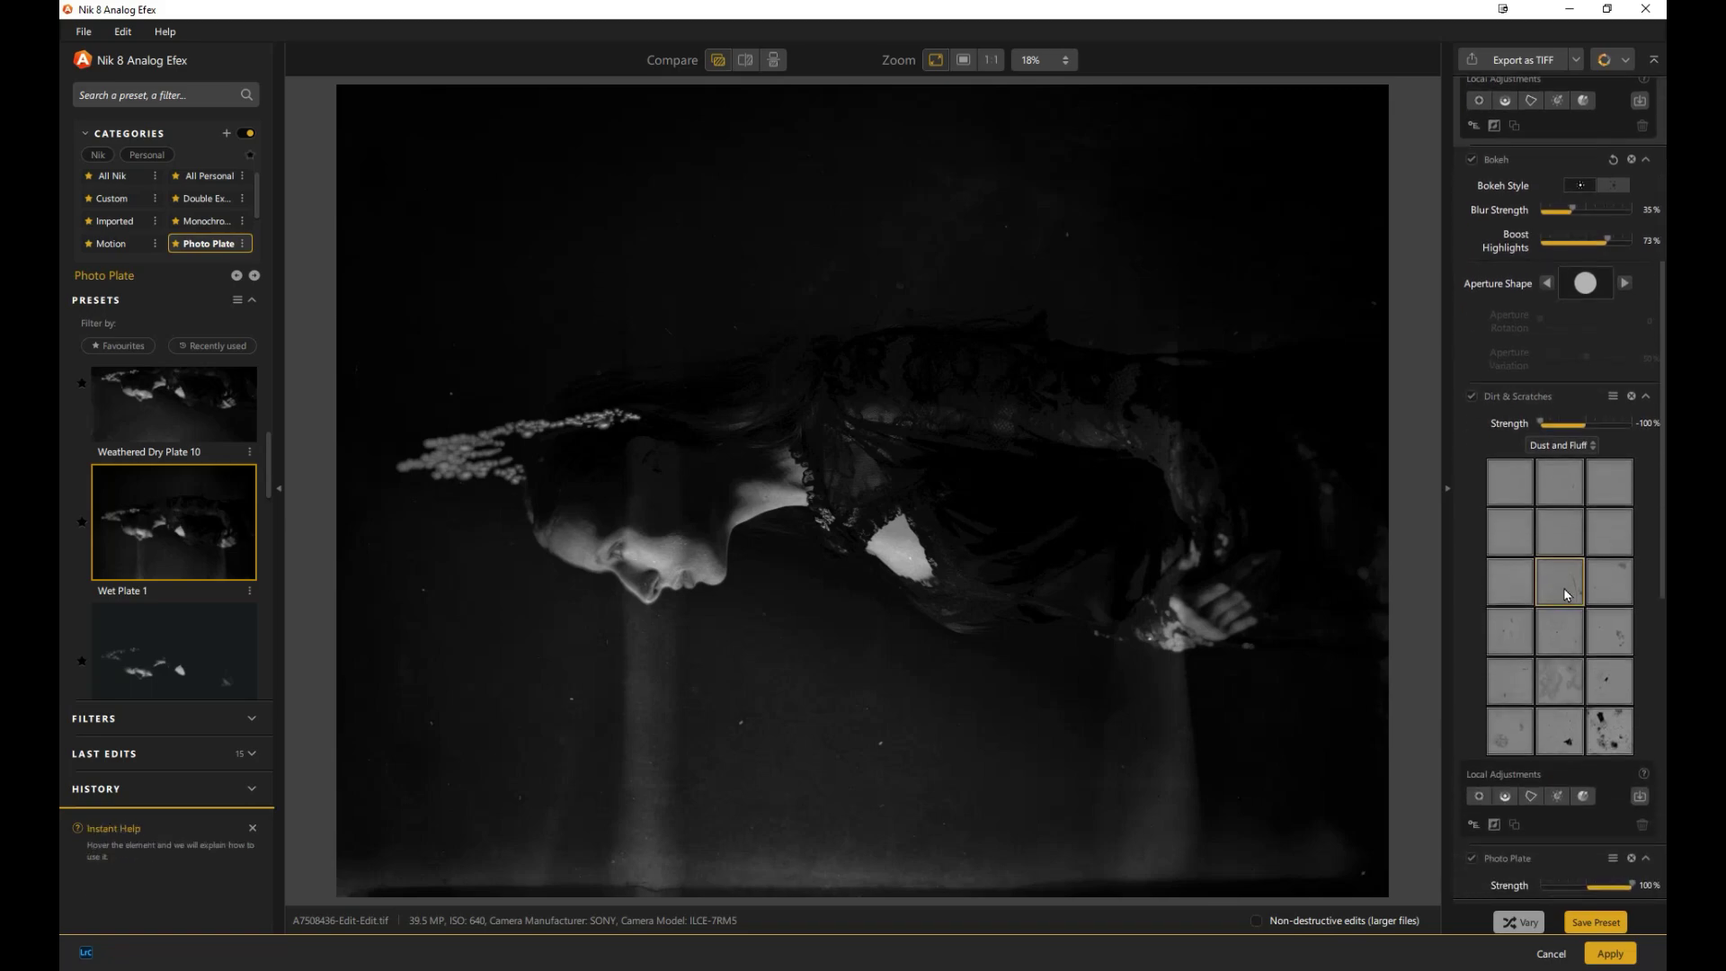
left_click(1591, 446)
left_click(1560, 485)
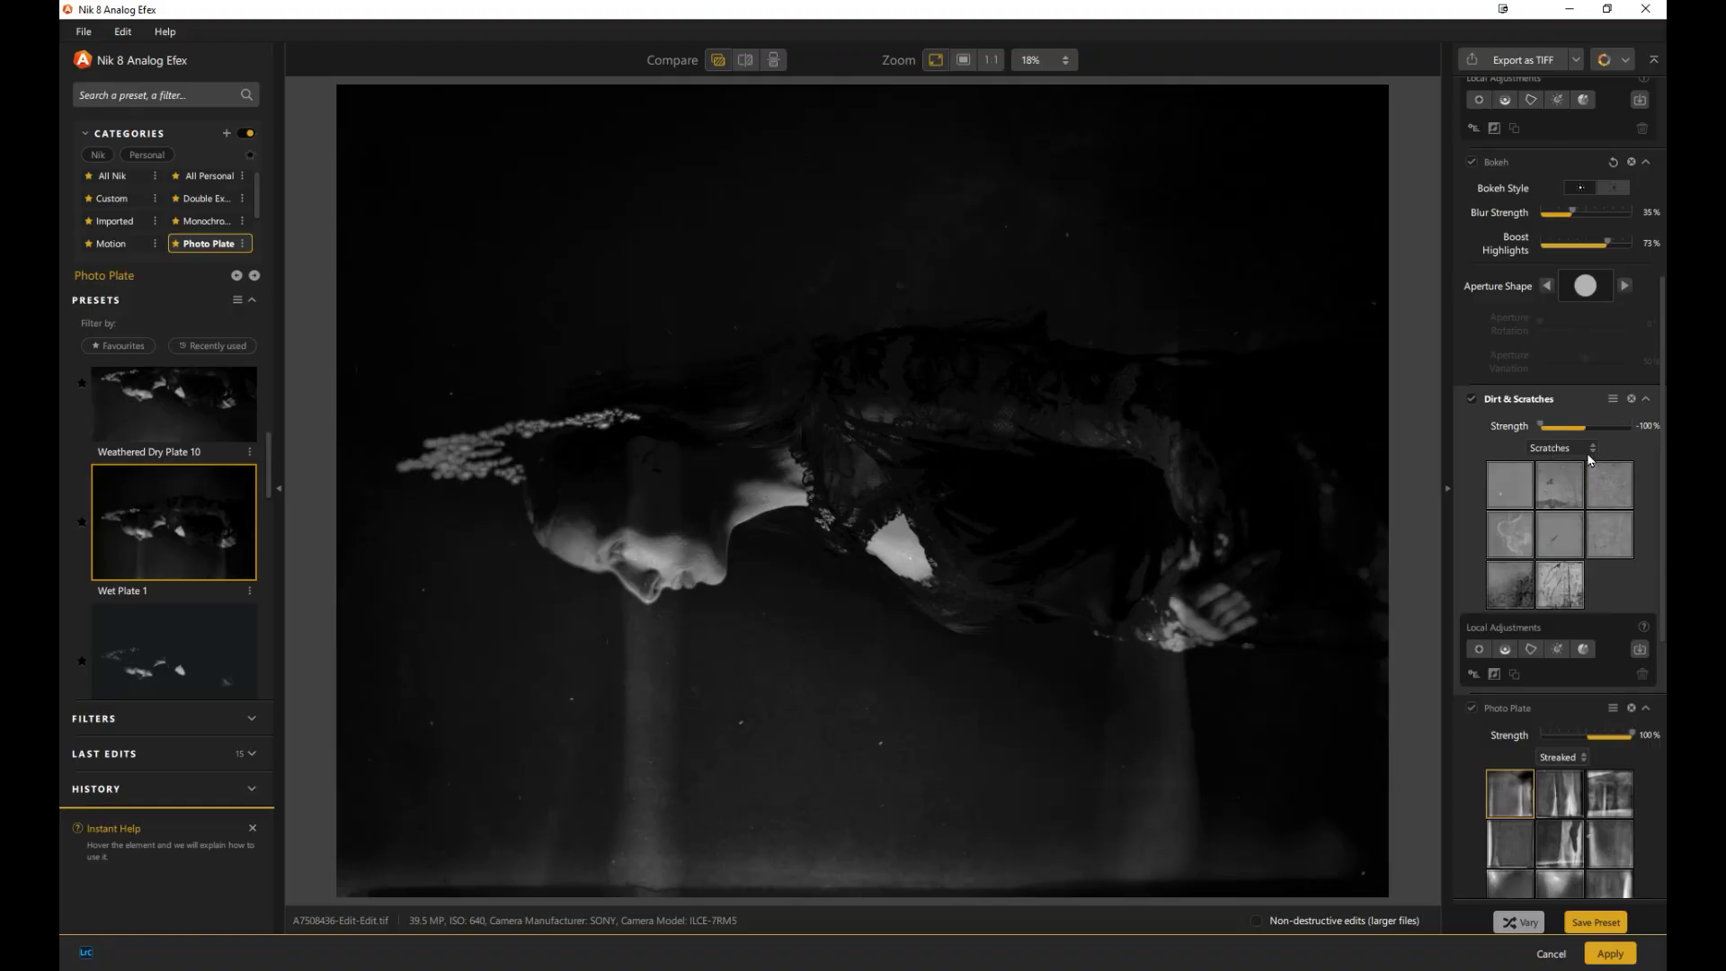
left_click(1593, 447)
left_click(1561, 524)
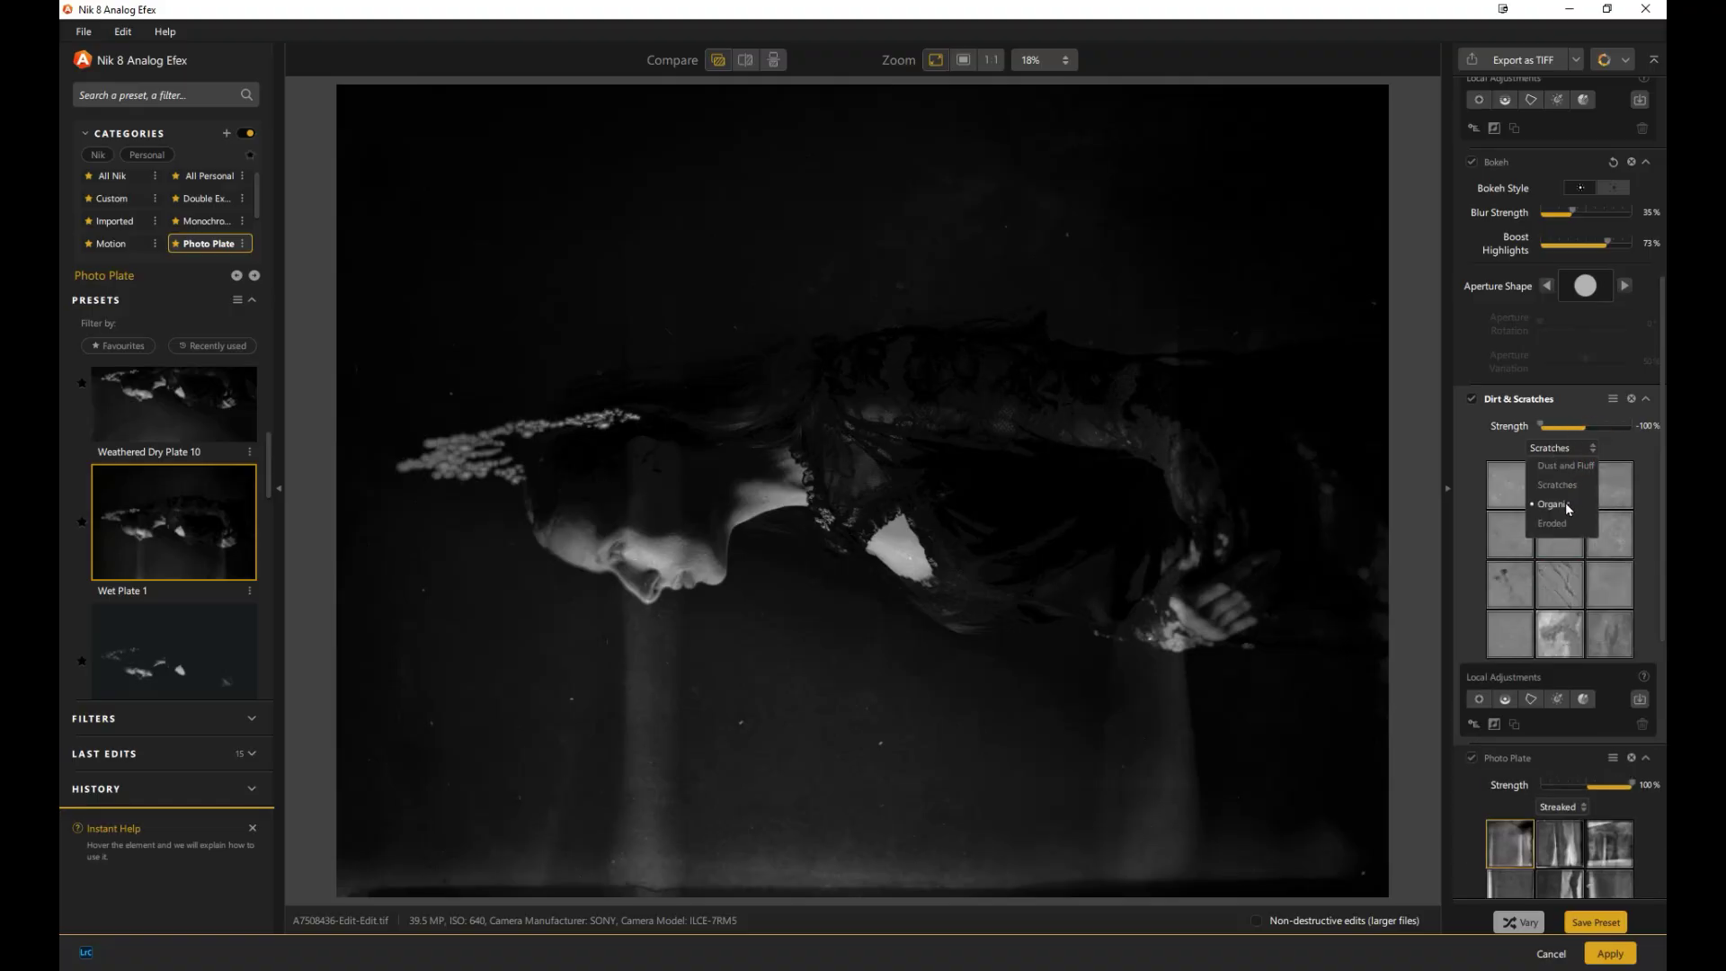
left_click(1561, 525)
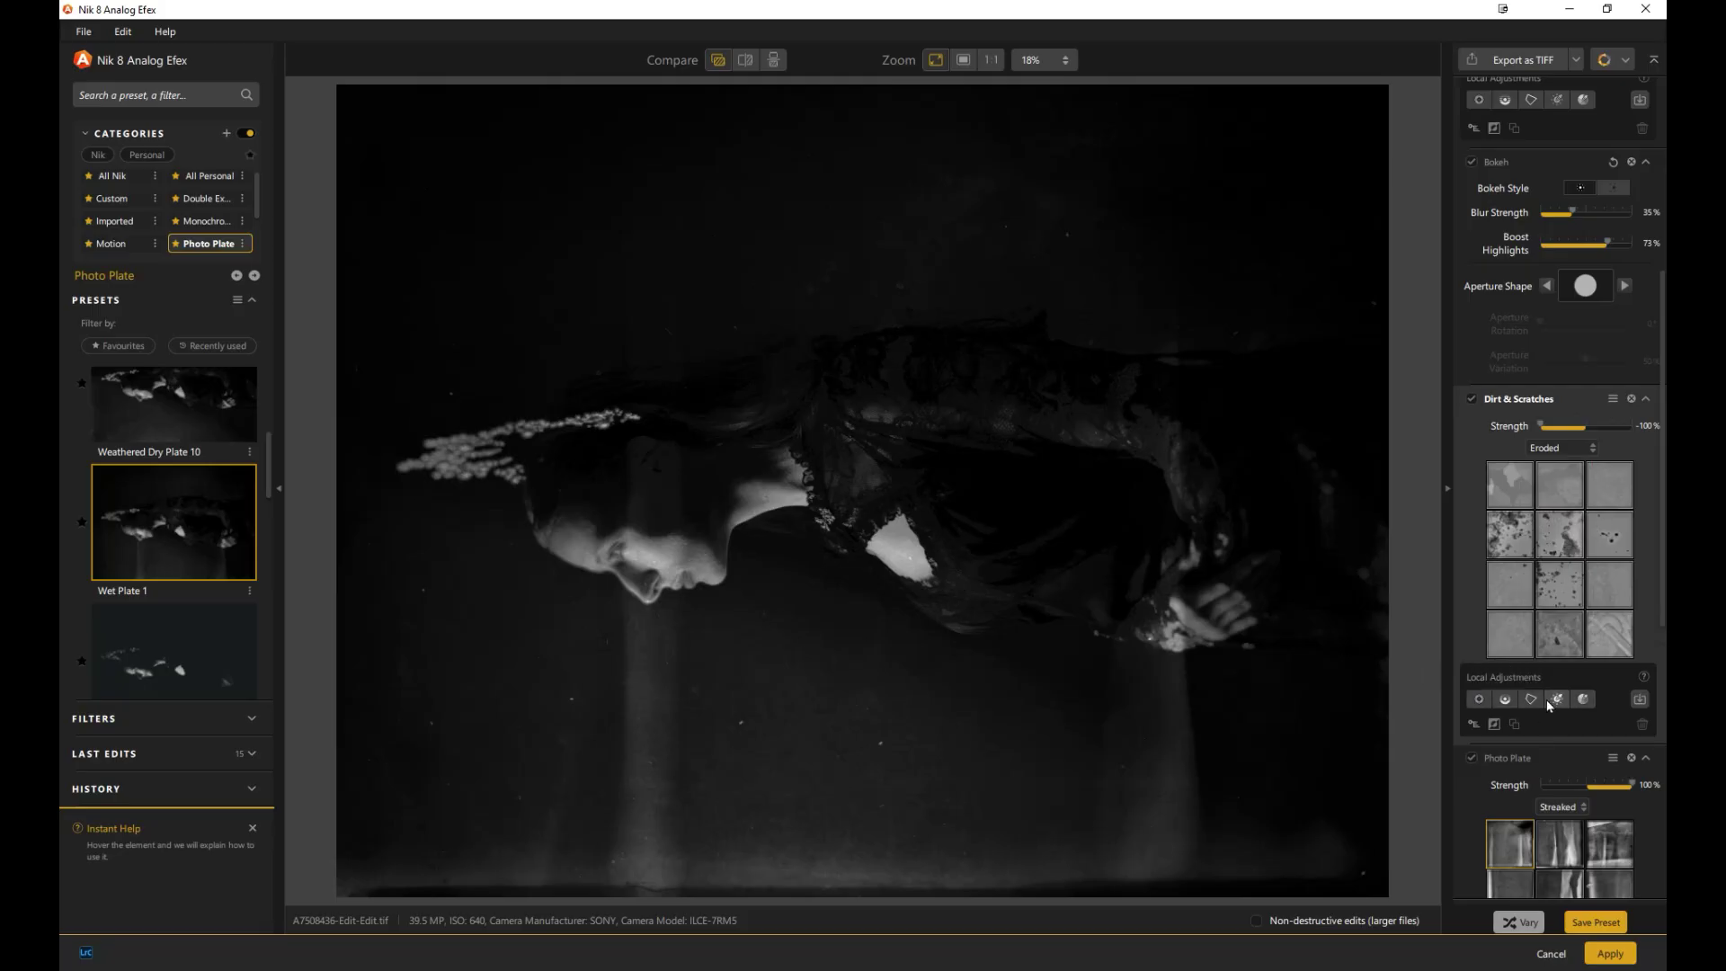
Preview the texture types of the Photo Plate filter and the Film Type categories, including the B&W ones
scroll(1548, 706, "down", 2)
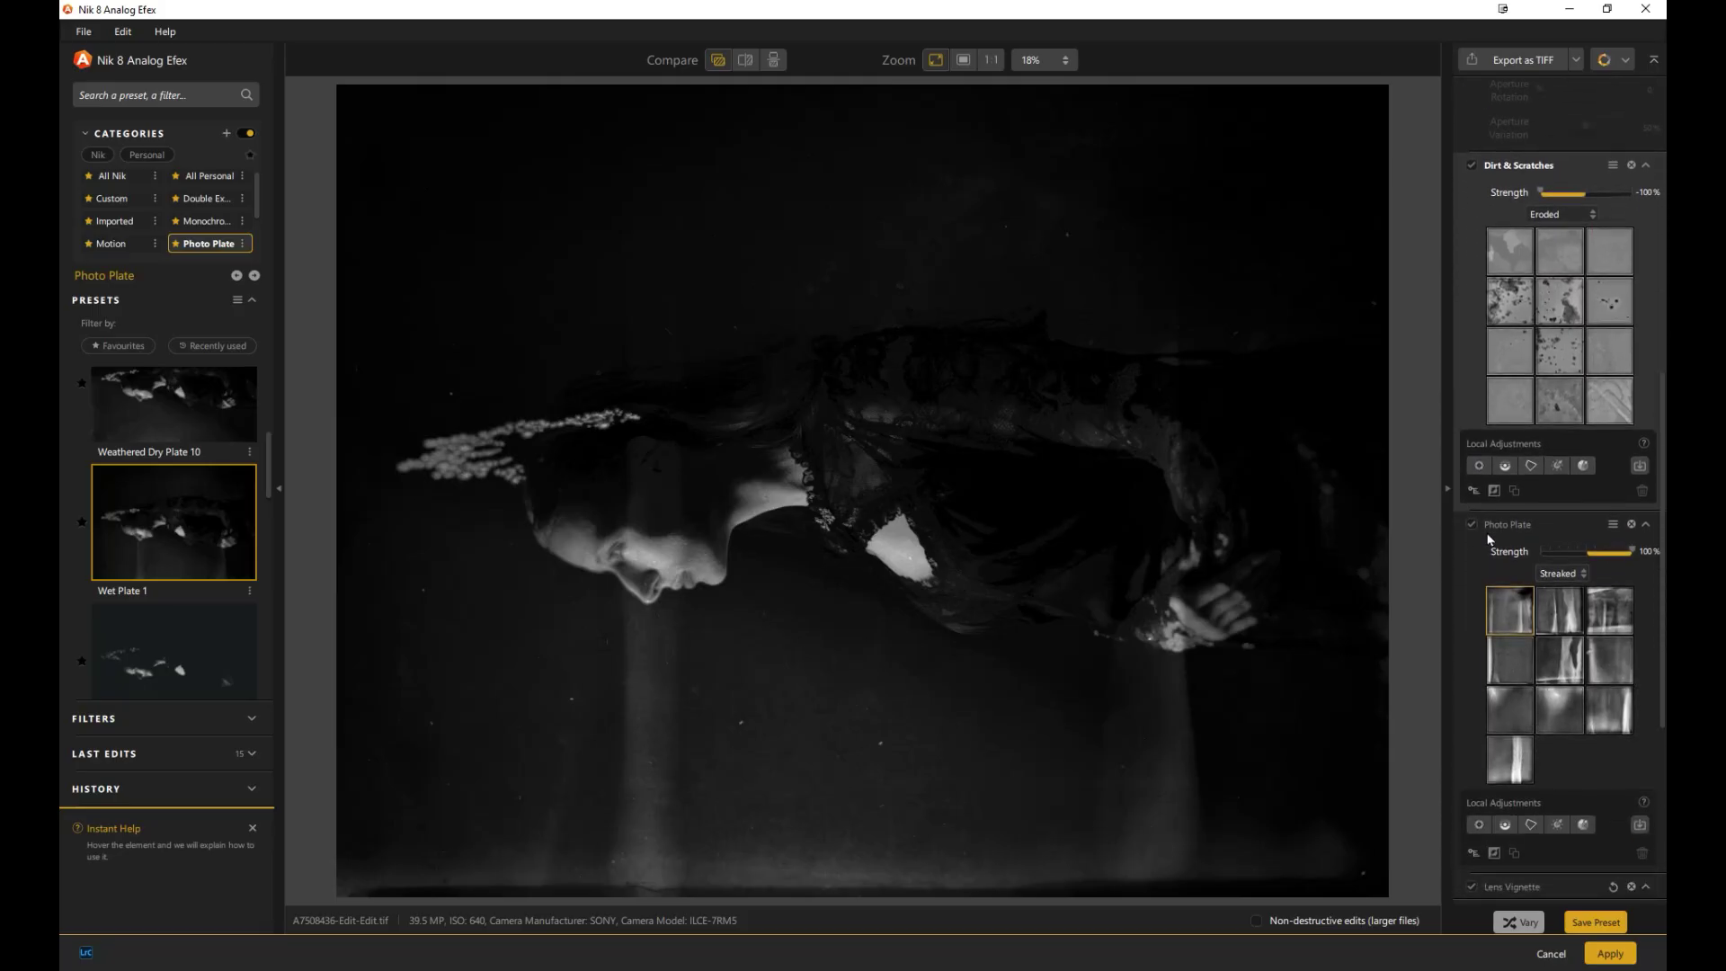
left_click(1586, 577)
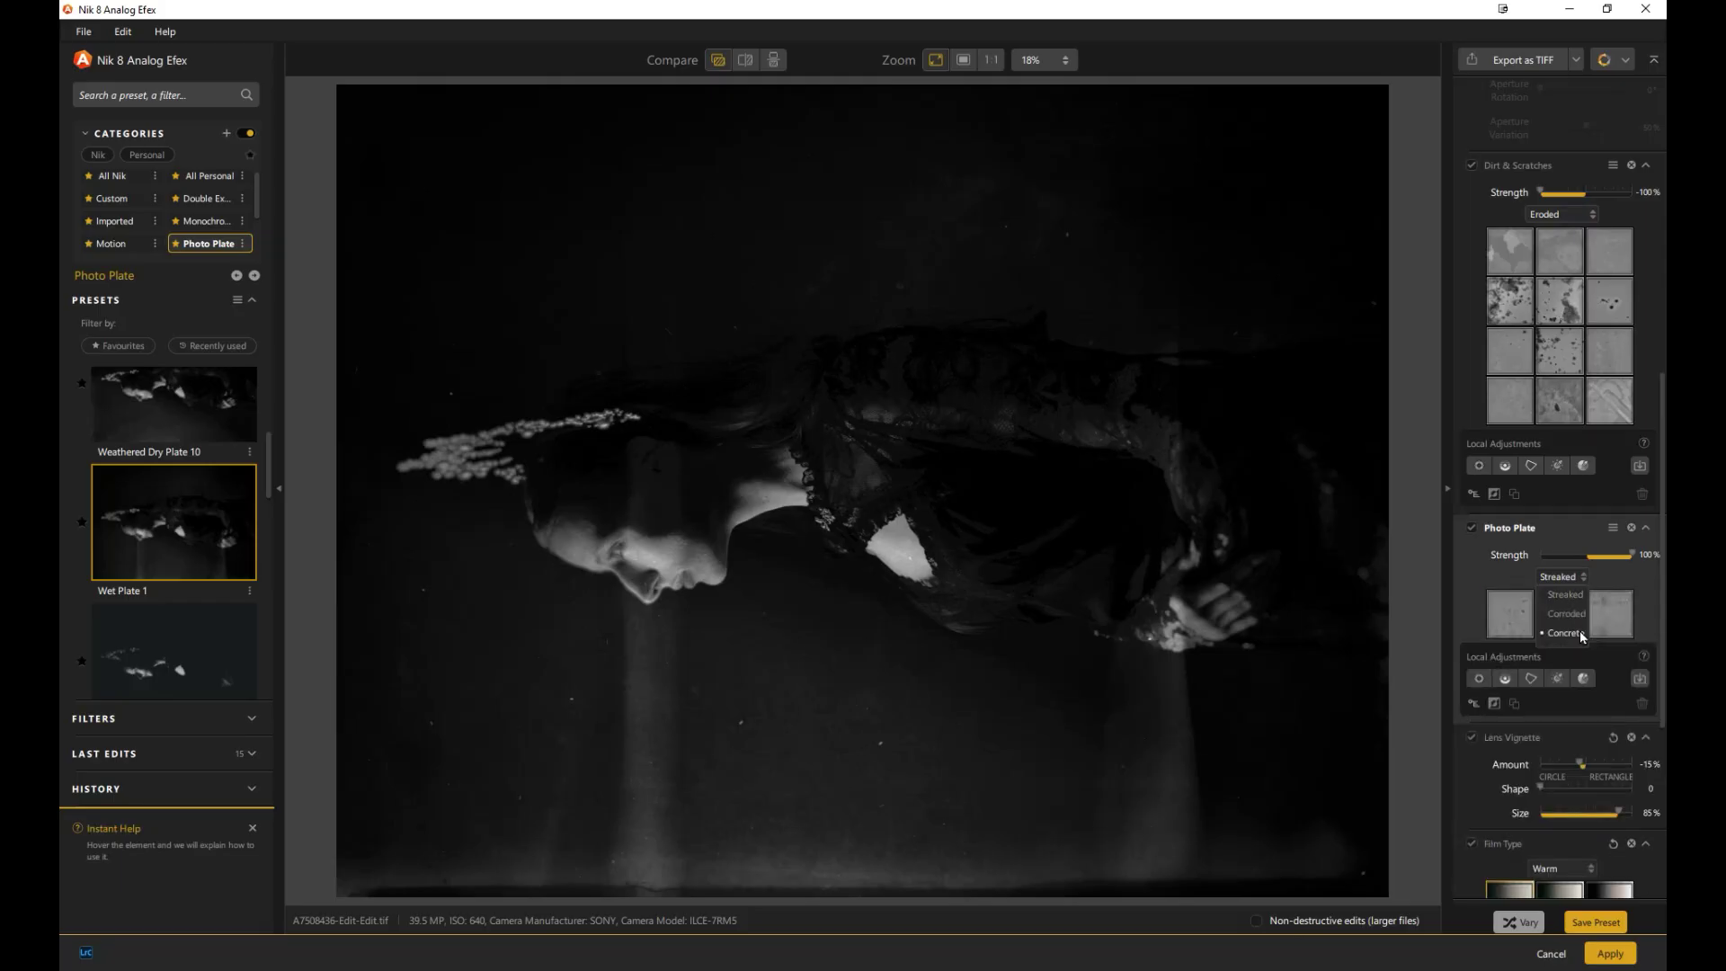
key("Escape")
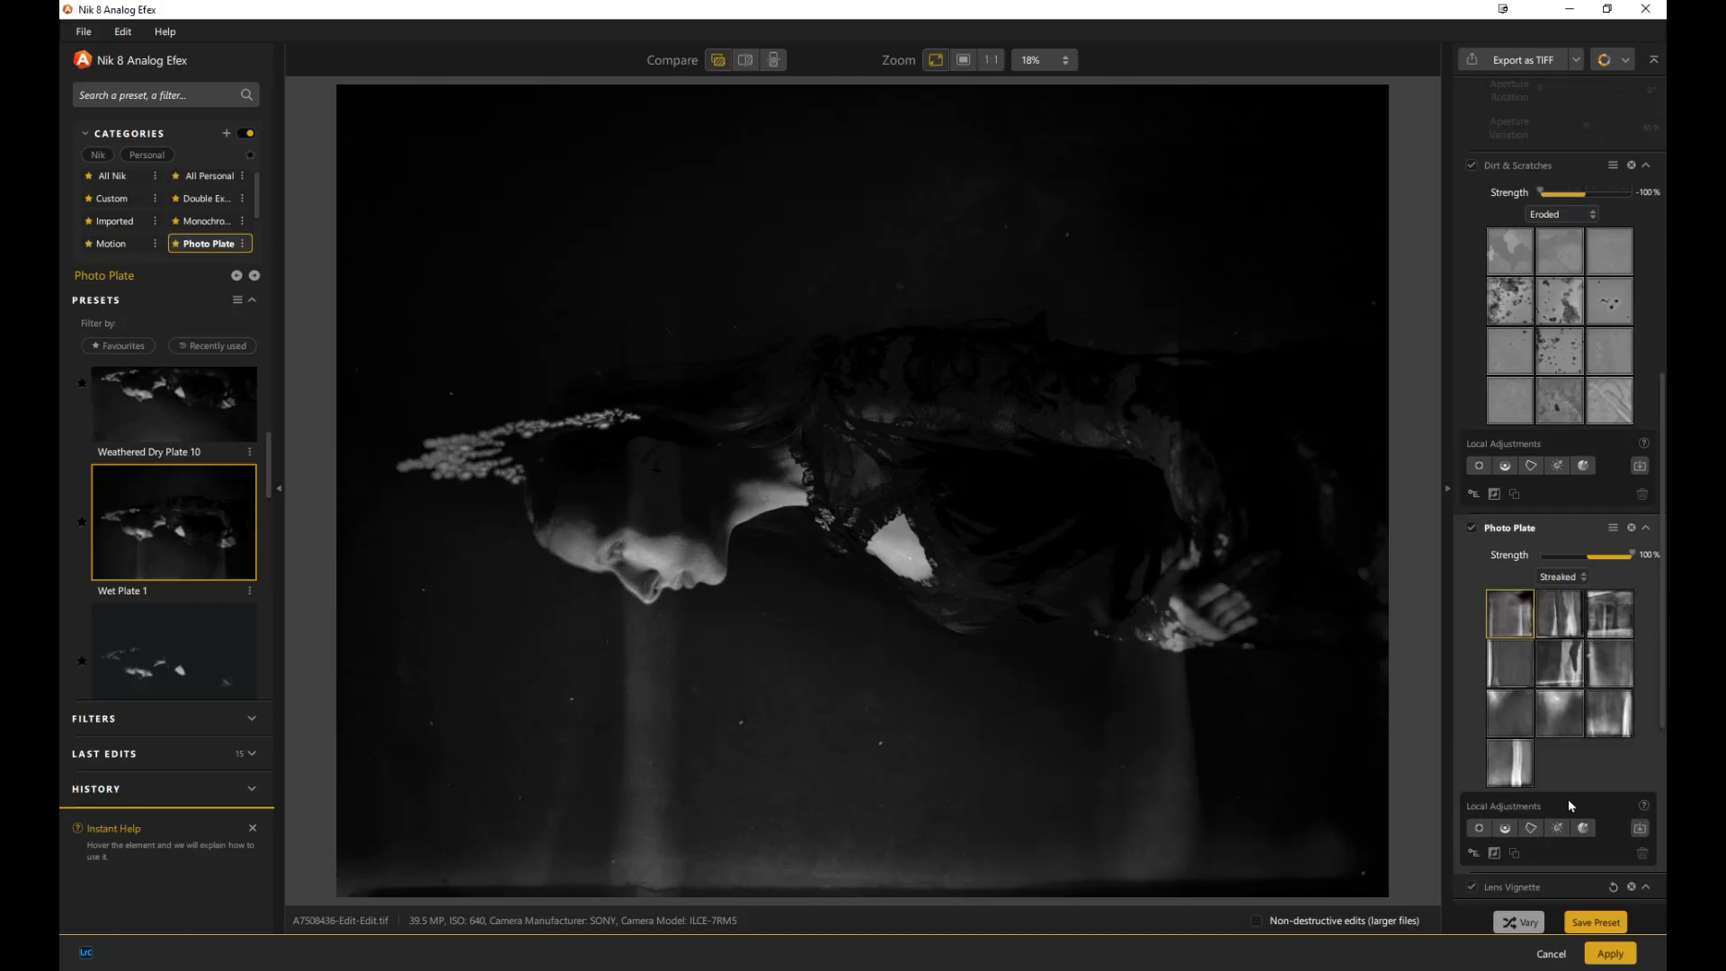
scroll(1569, 800, "down", 5)
mouse_move(1492, 504)
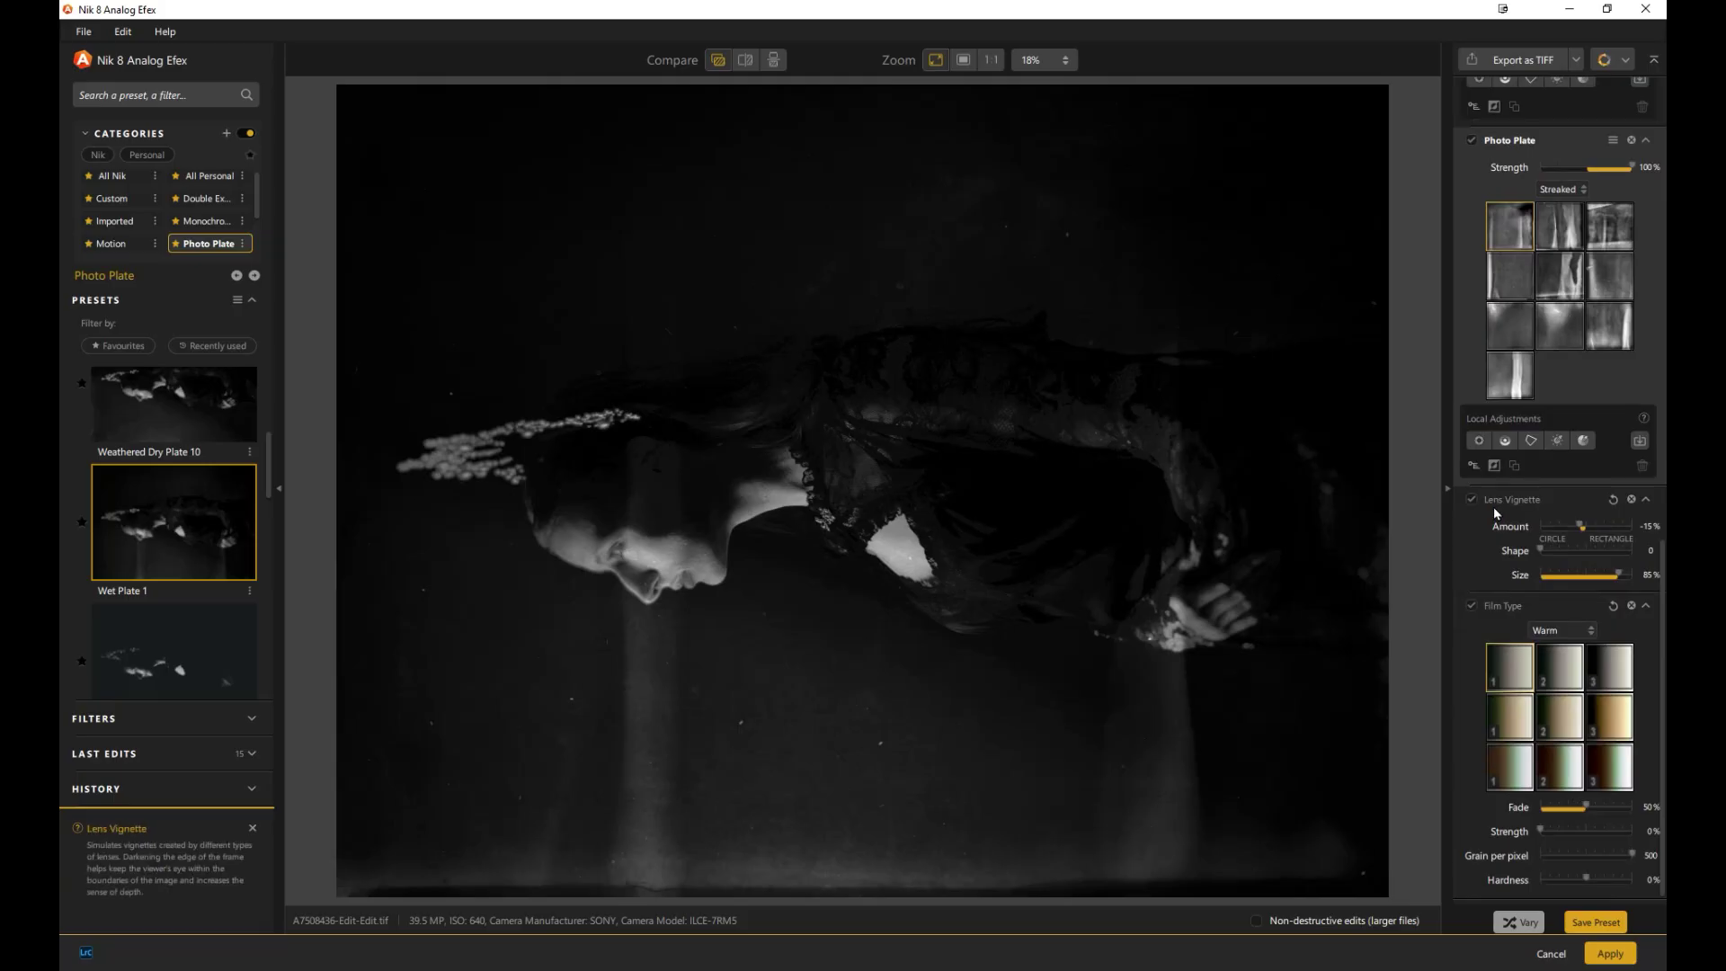
left_click(1590, 629)
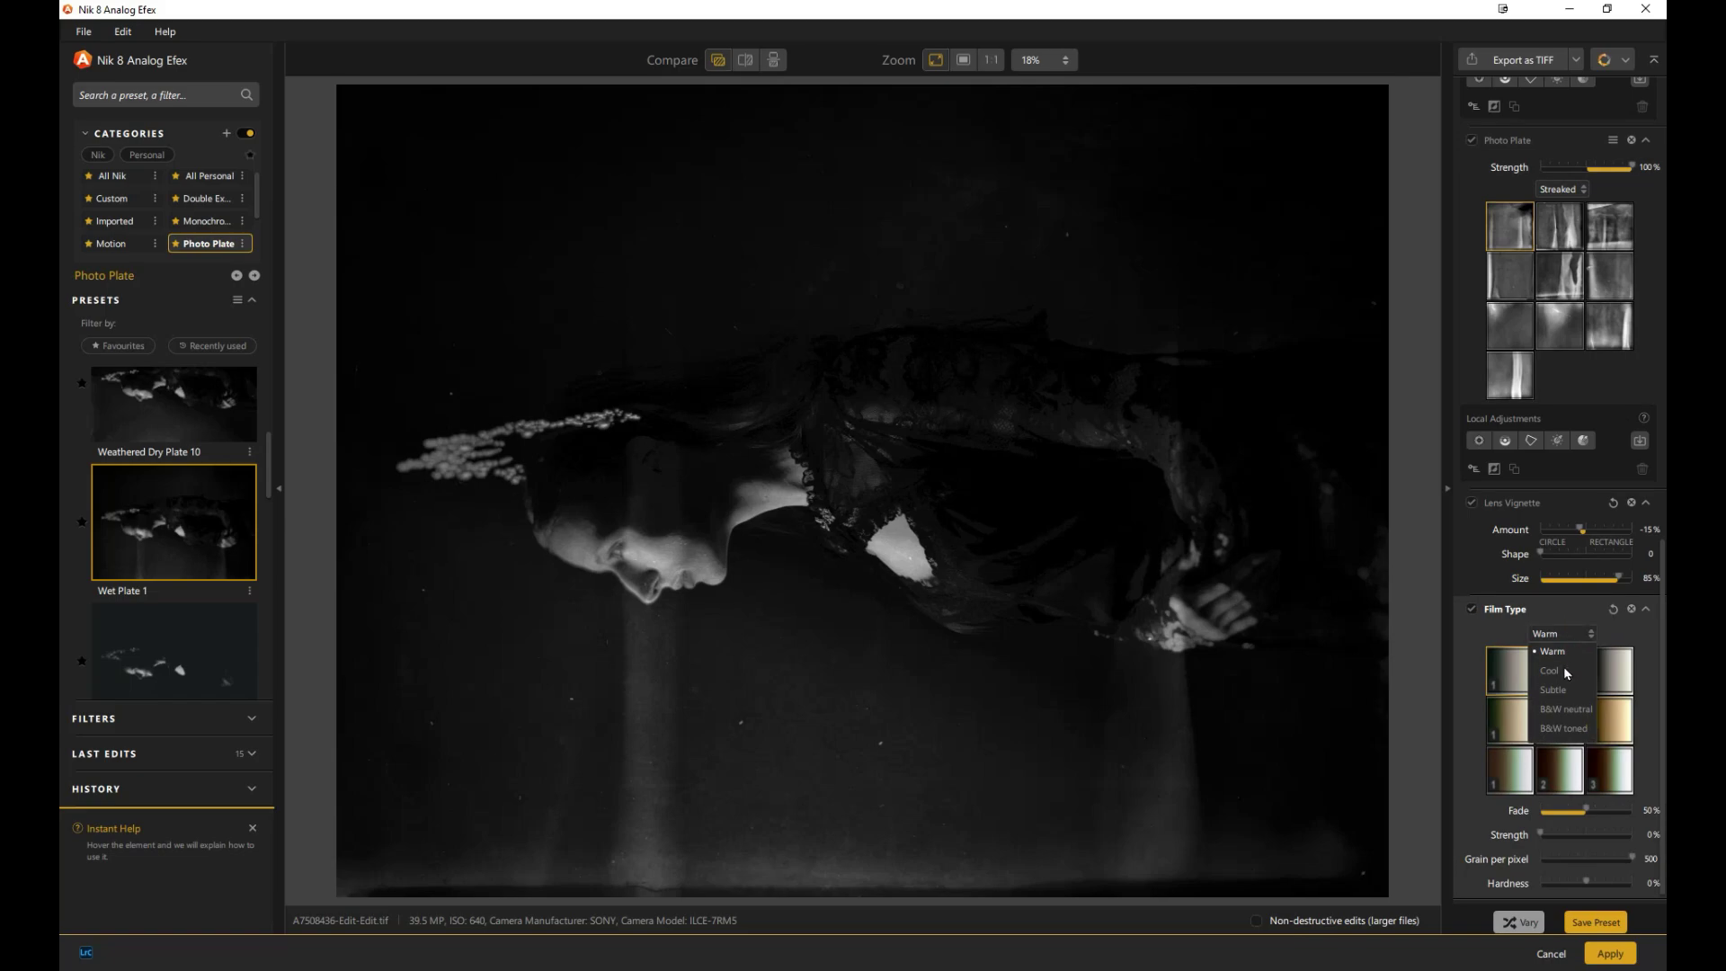
left_click(1562, 730)
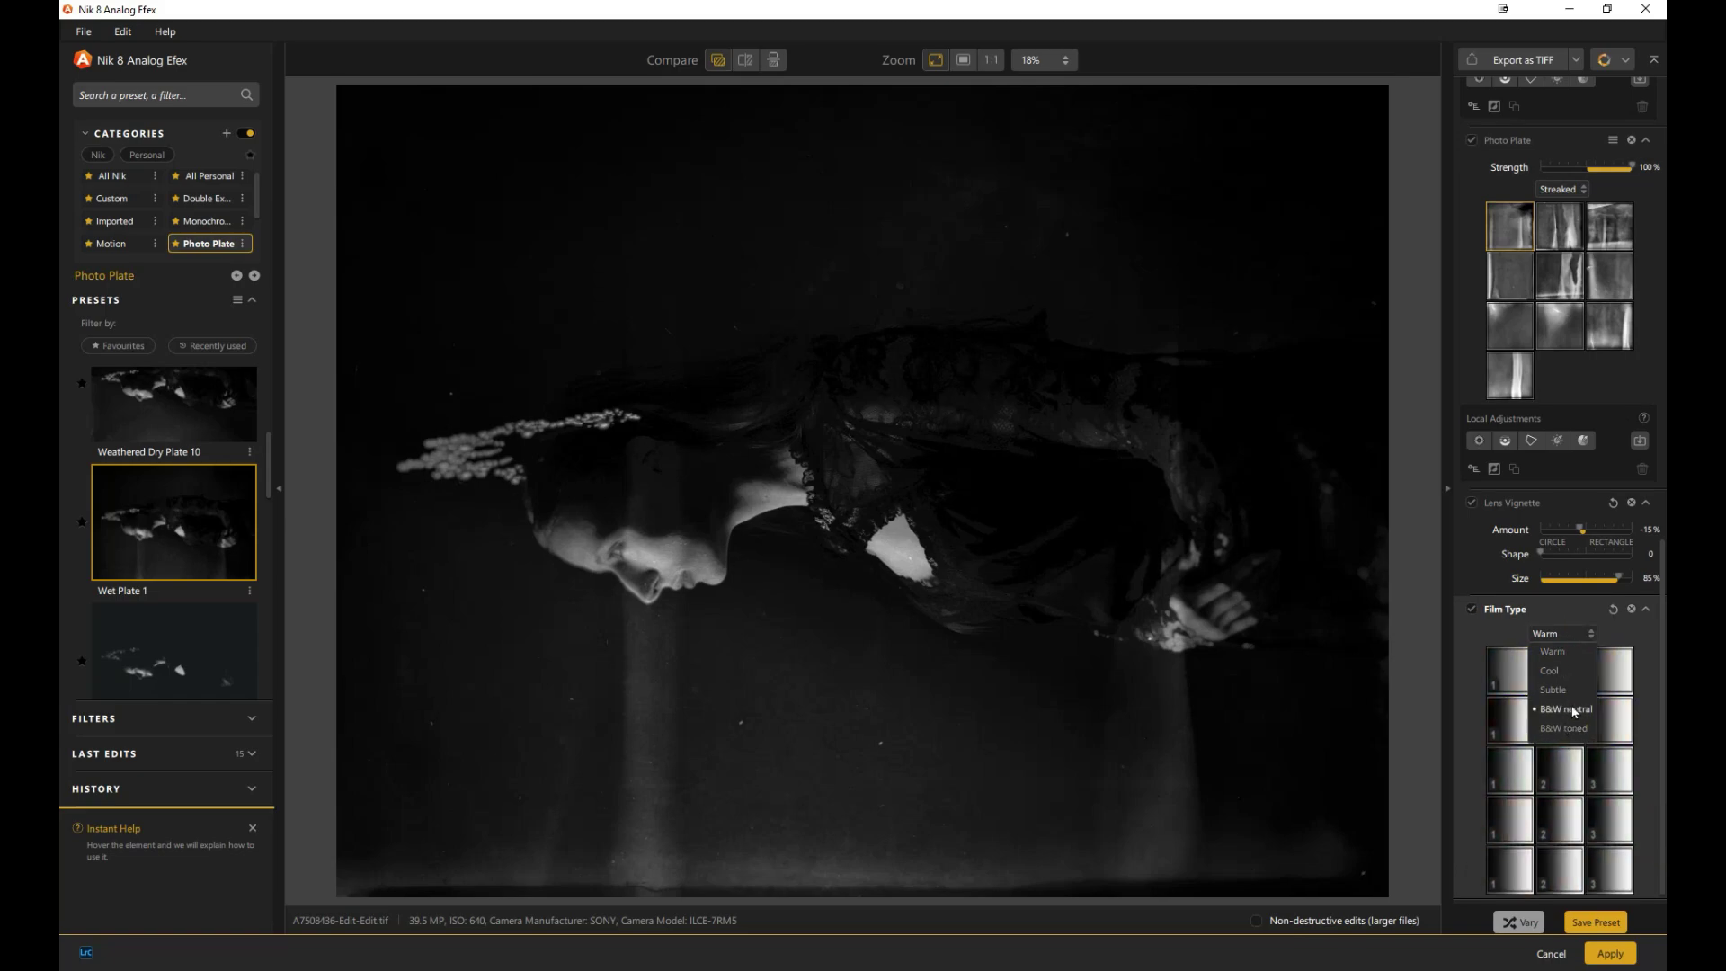
left_click(1617, 634)
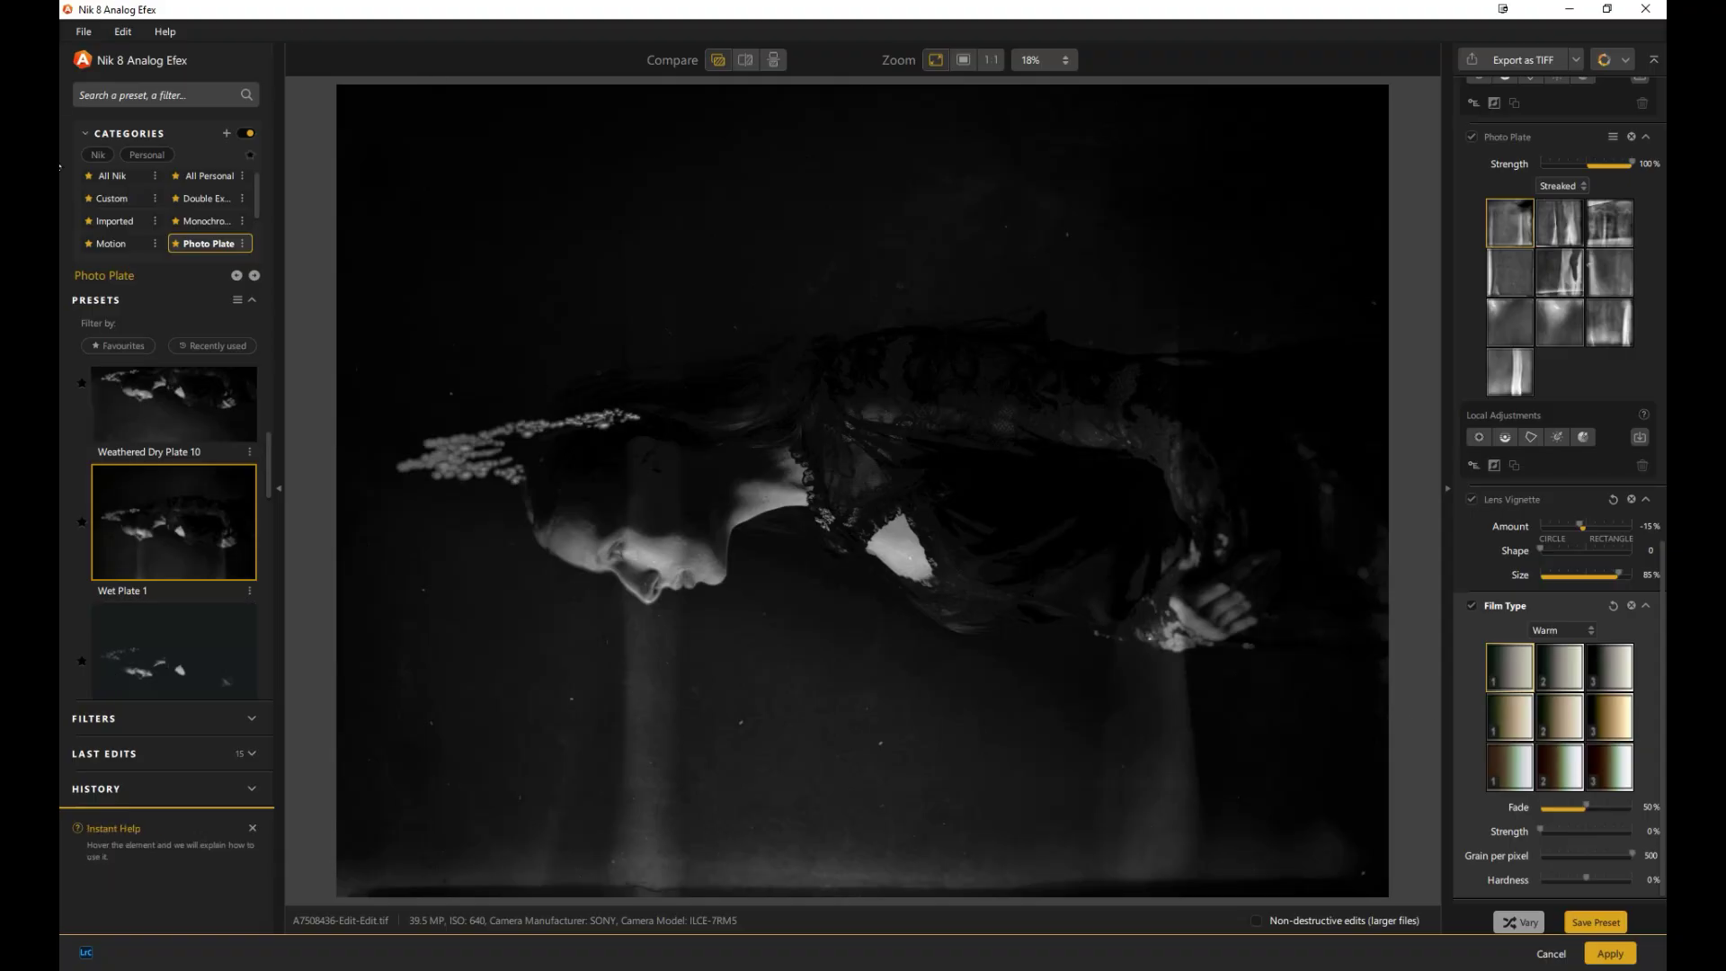
Try the Motion preset Double Exposure Streaked 4, apply Motion 1 instead and move the effect's centre point towards the woman's neck
left_click(126, 245)
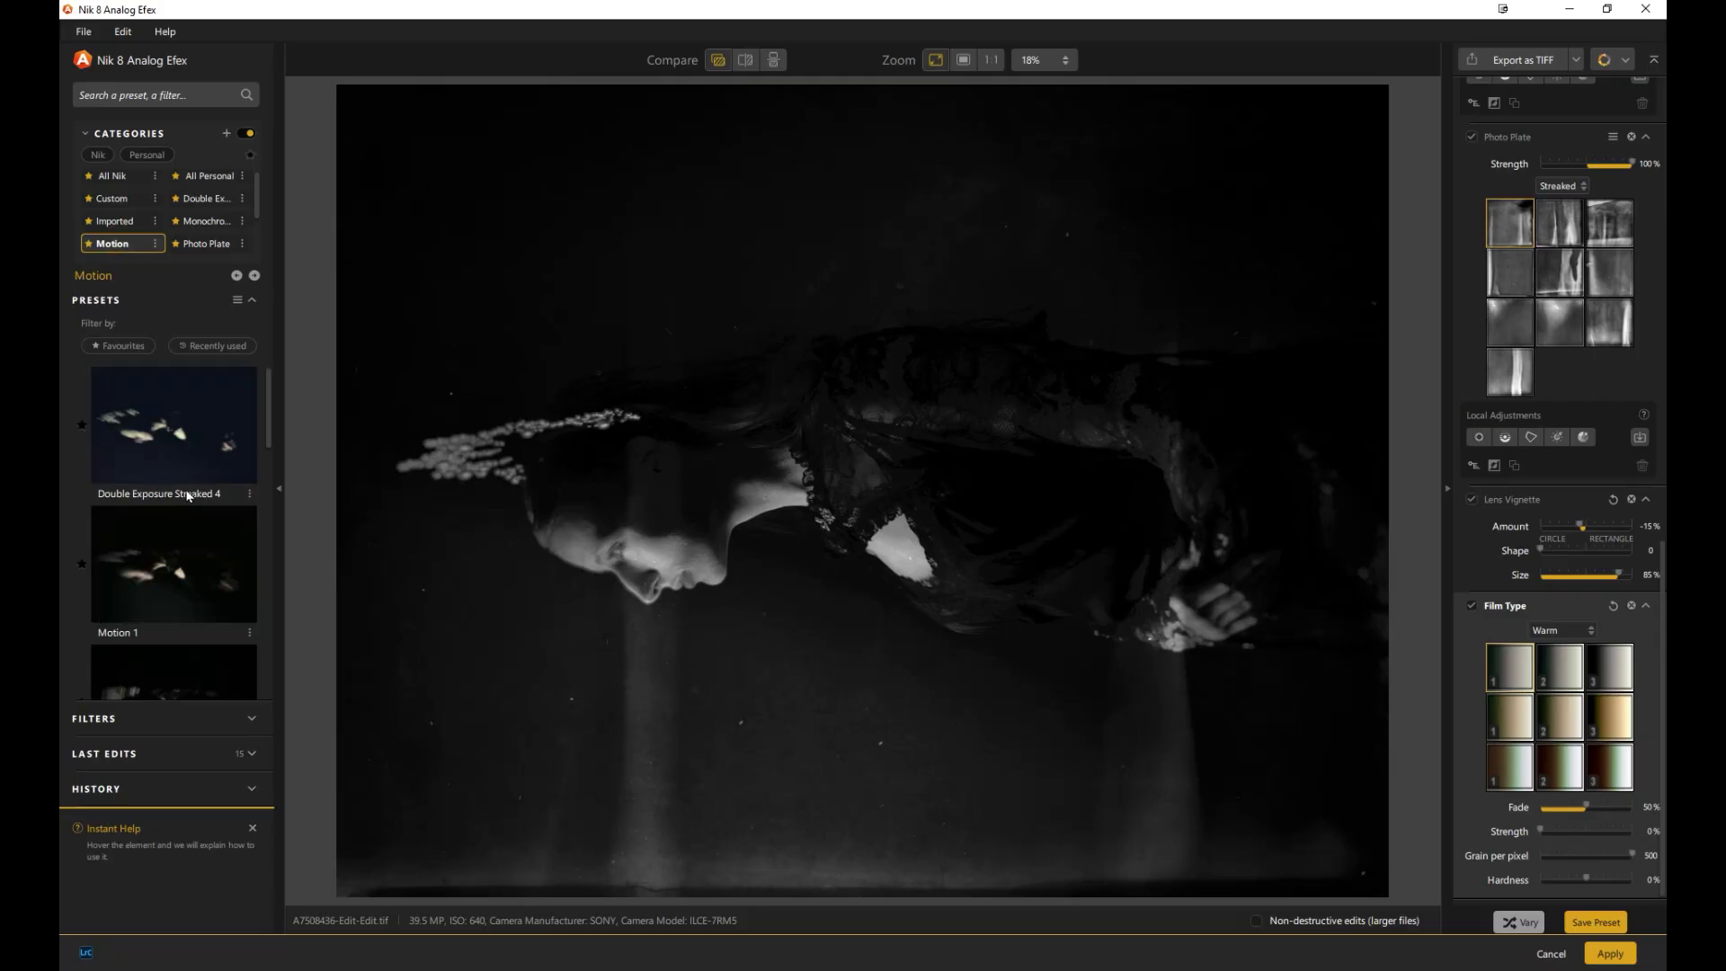
left_click(190, 415)
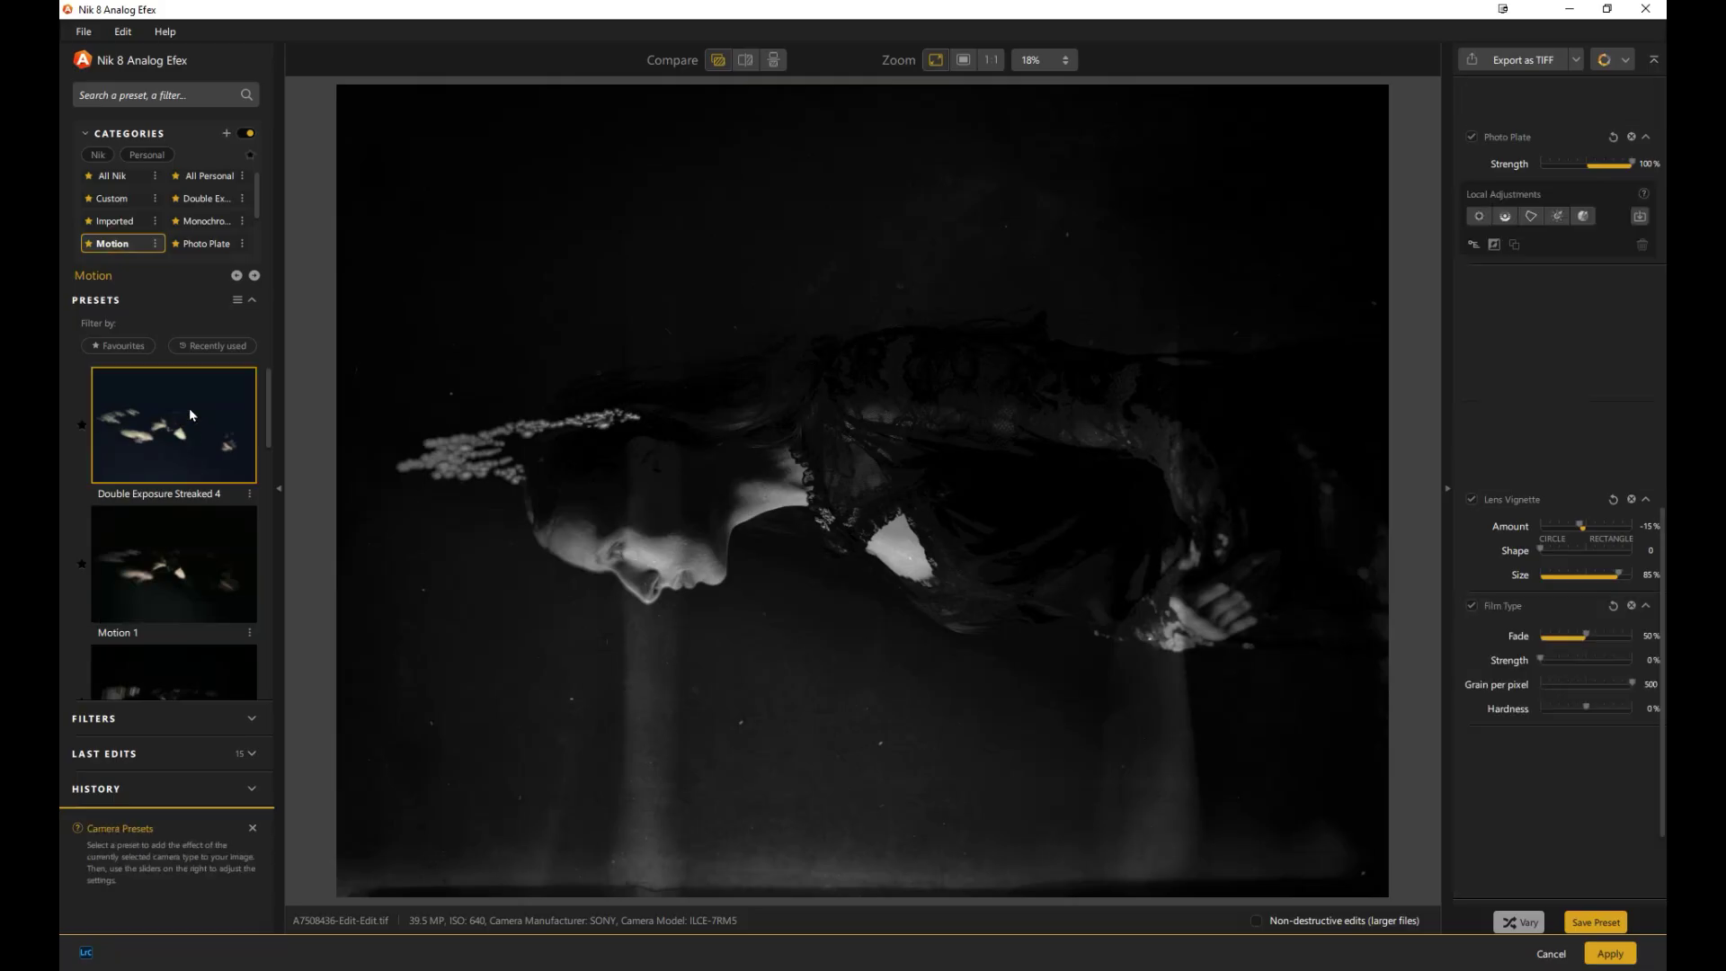
left_click(187, 583)
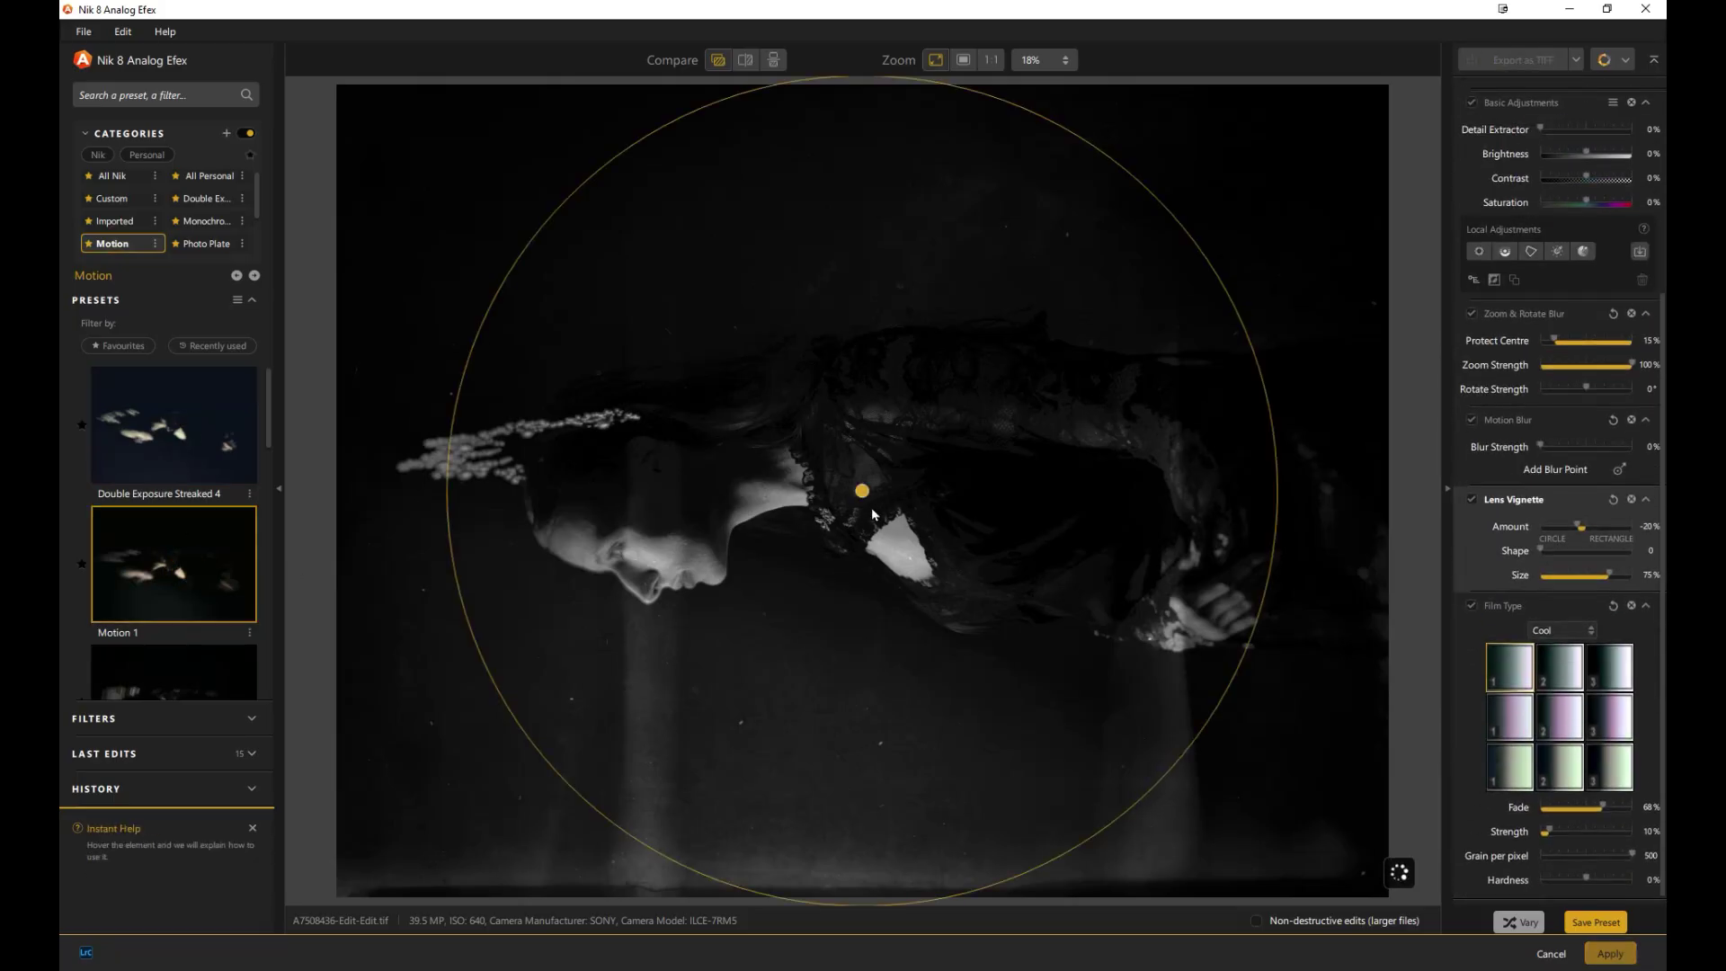
left_click_drag(869, 487, 785, 469)
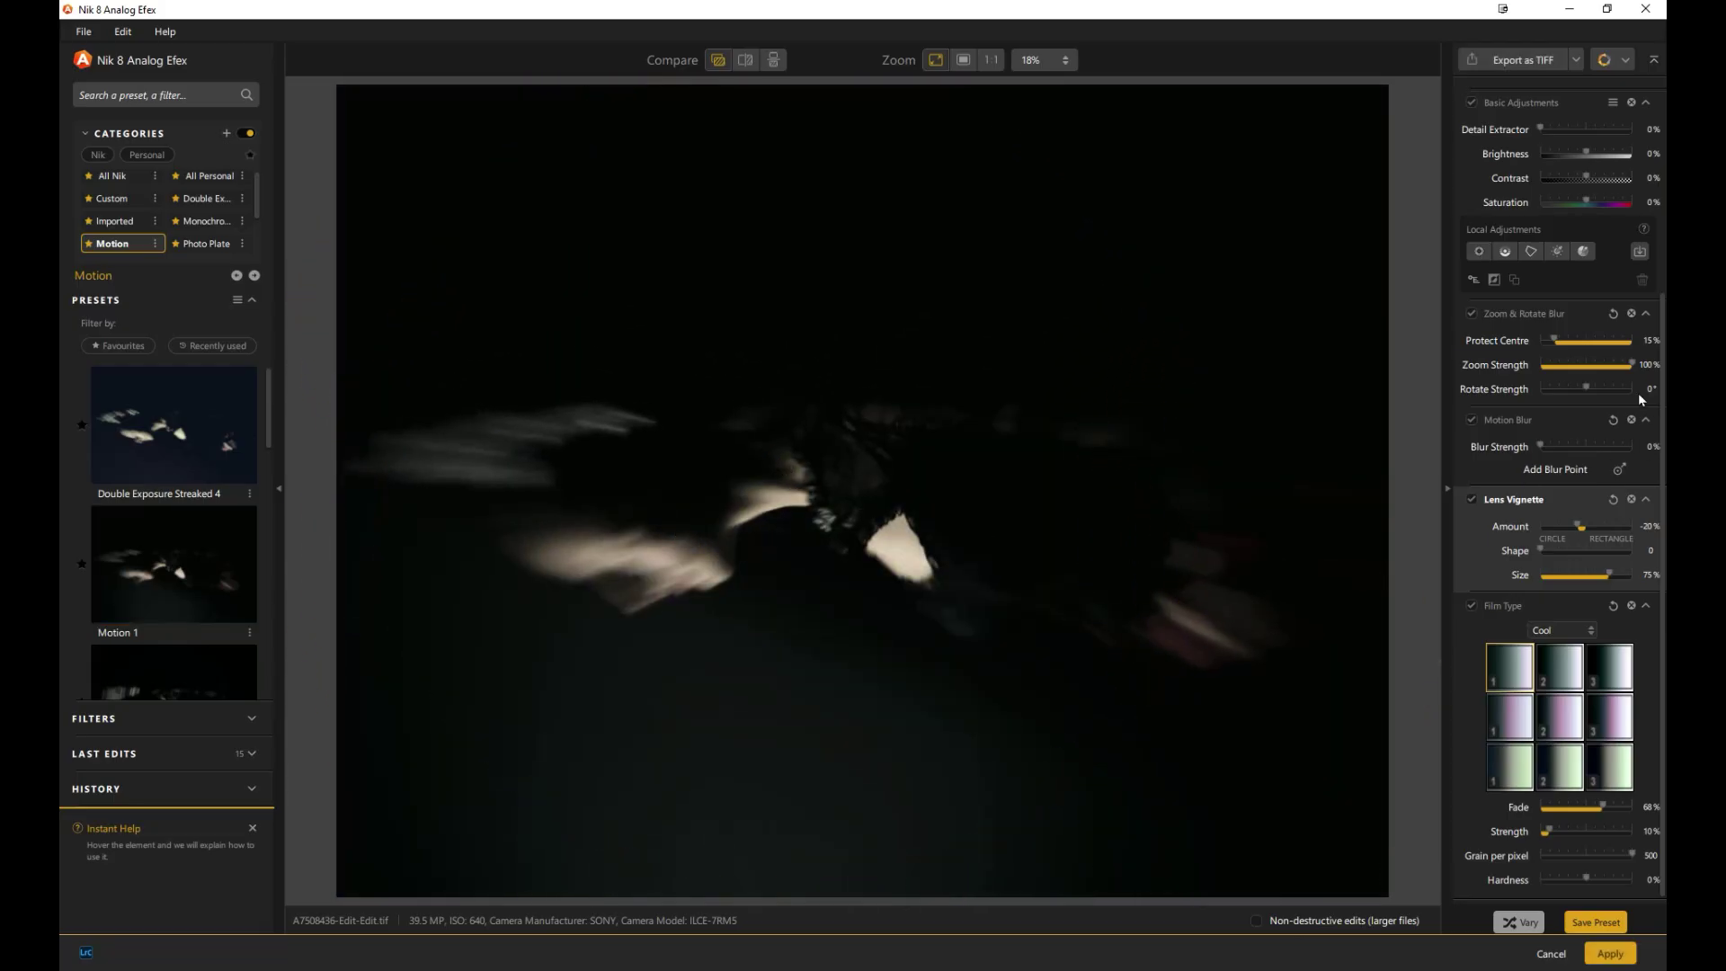
Centre the Zoom & Rotate Blur on the woman's face, with Protect Centre at 10% and Rotate Strength at 185°
left_click_drag(1550, 343, 1568, 339)
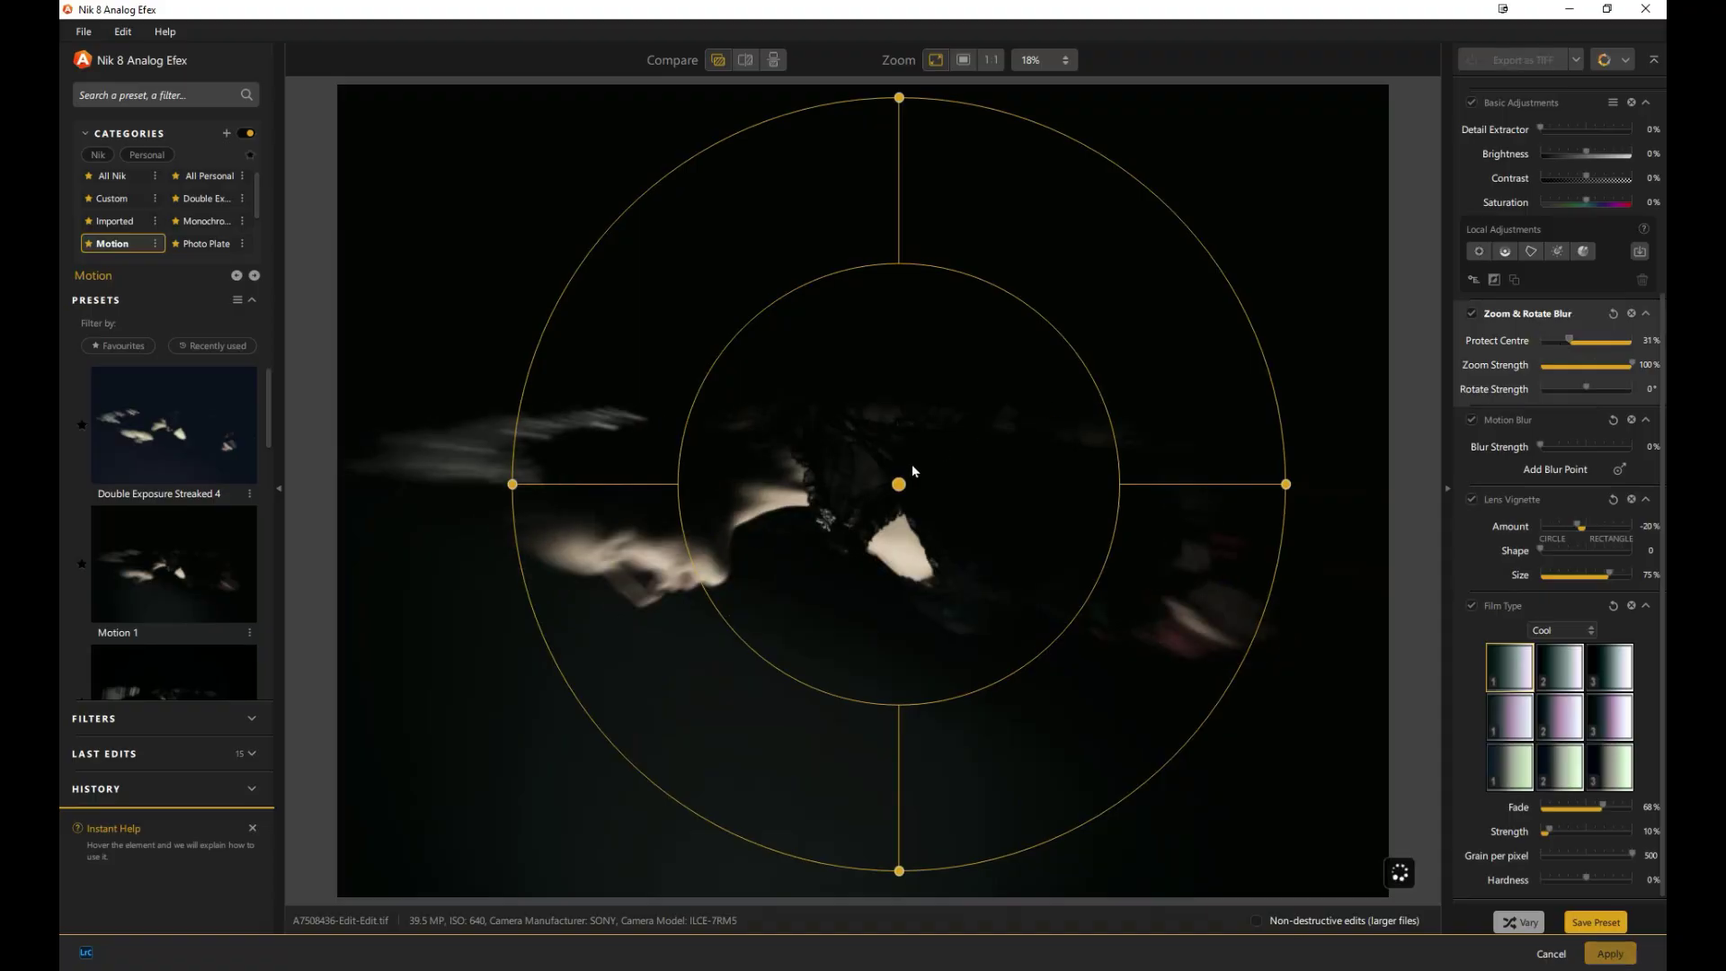
left_click_drag(899, 479, 659, 530)
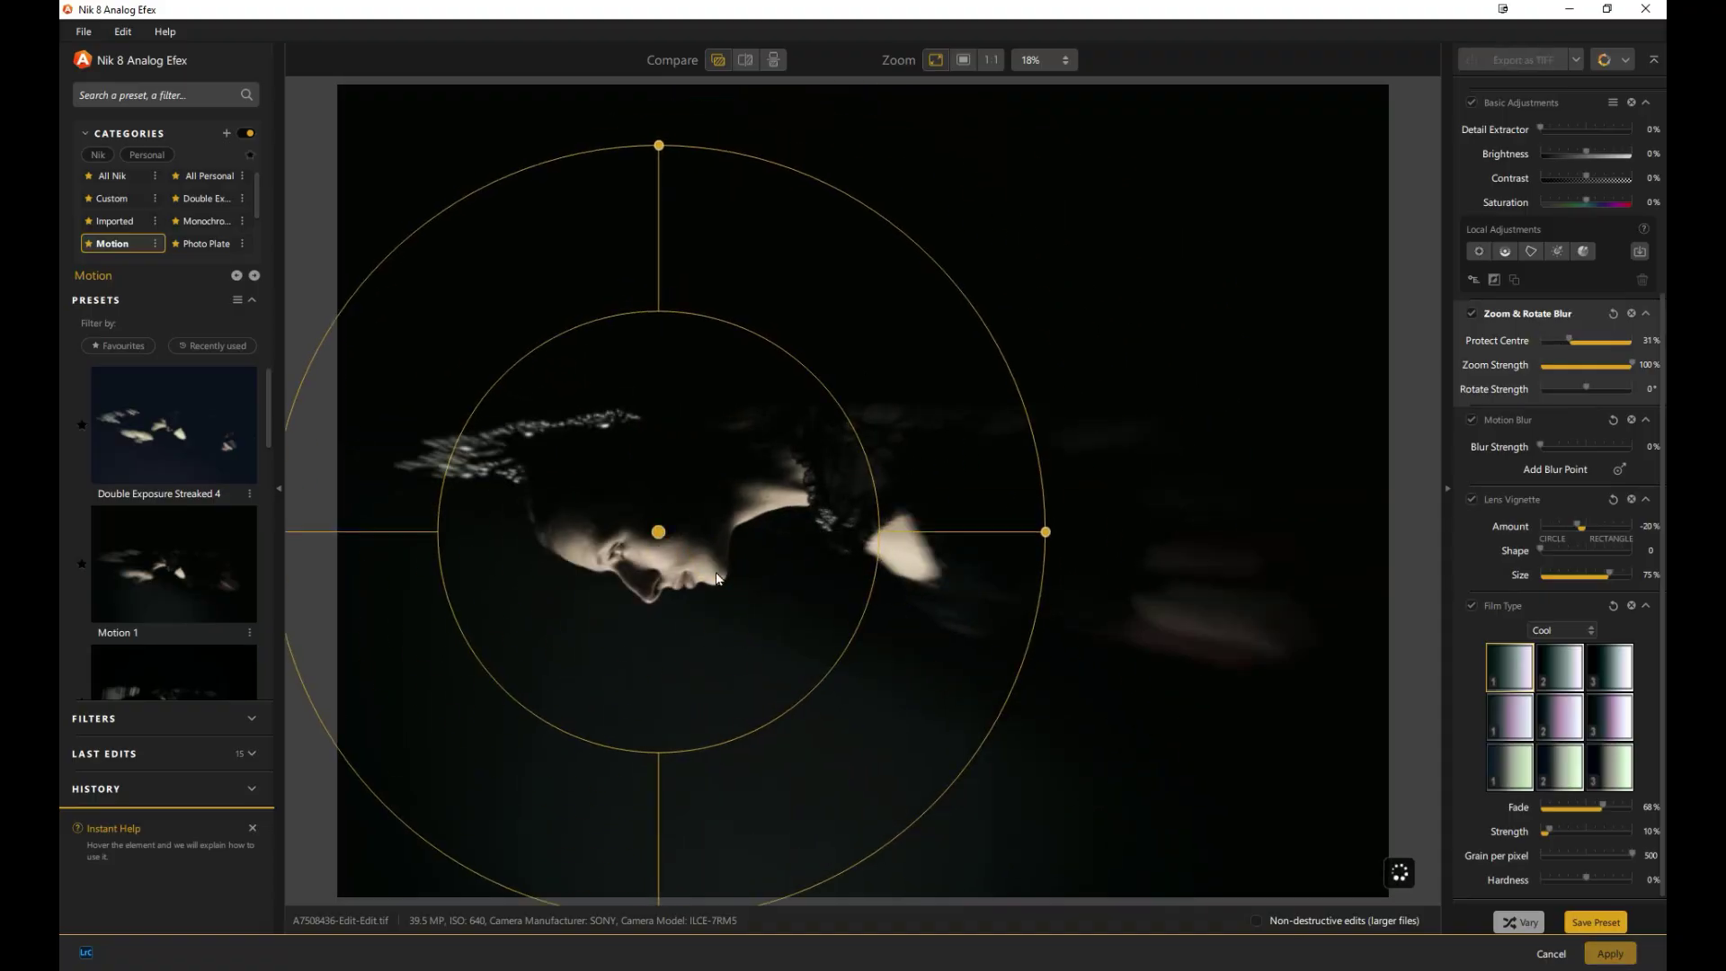
left_click_drag(439, 531, 576, 529)
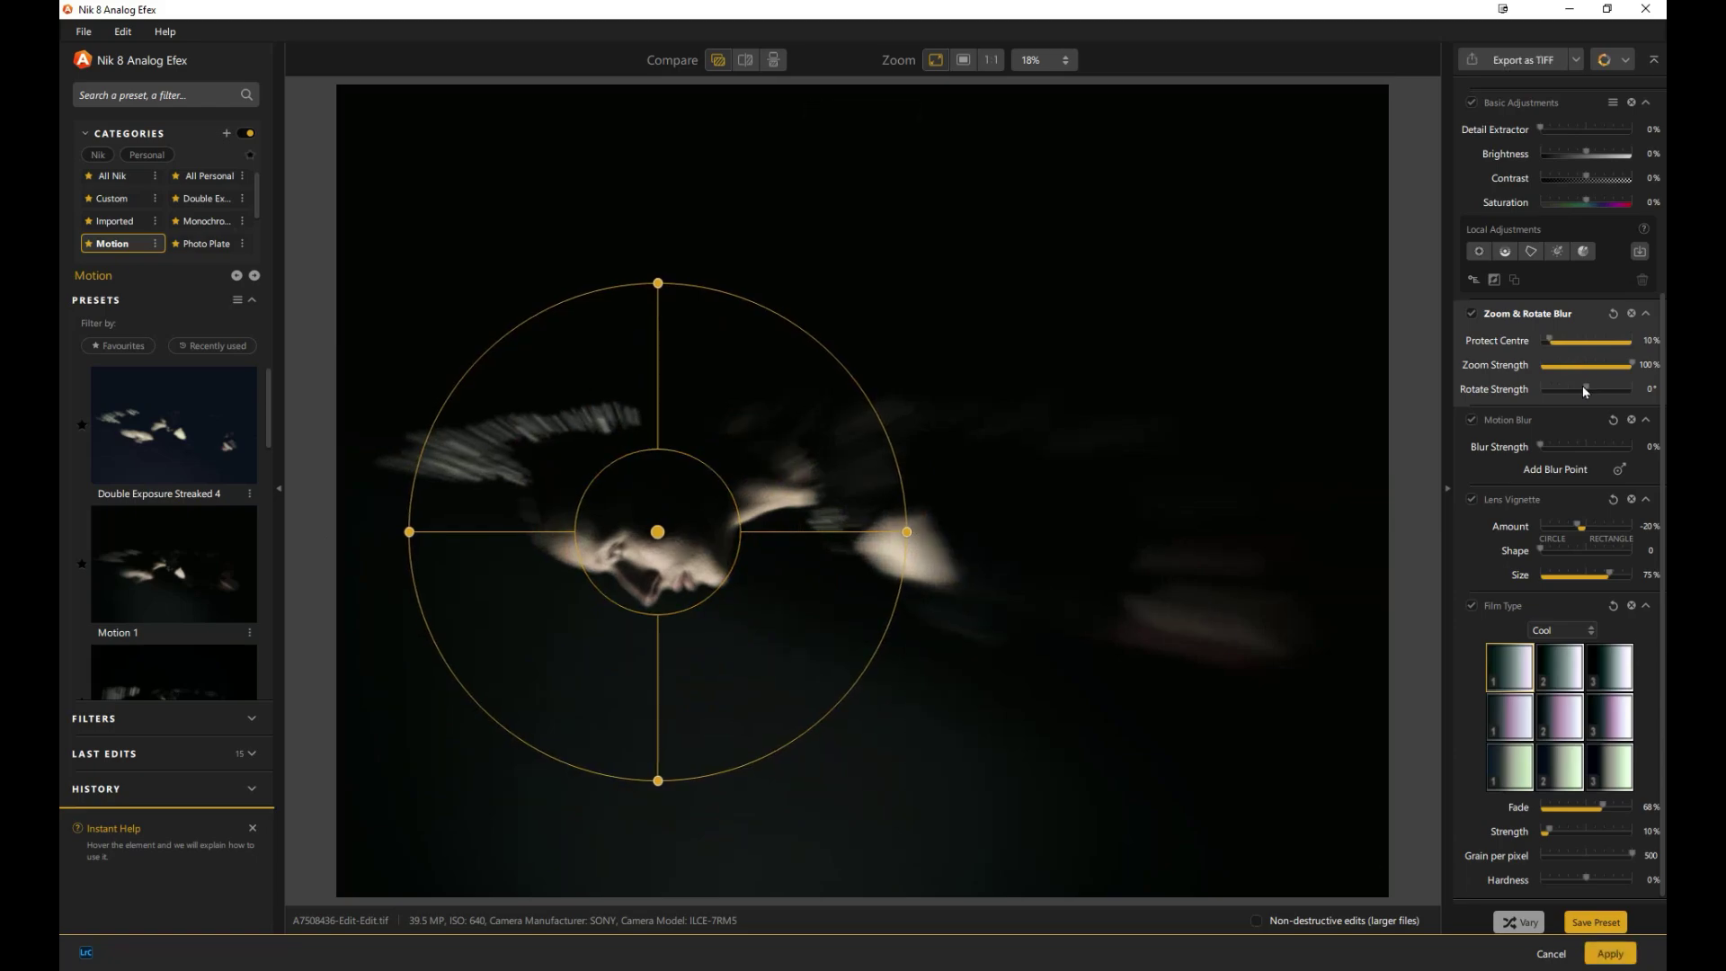
left_click_drag(1584, 389, 1609, 392)
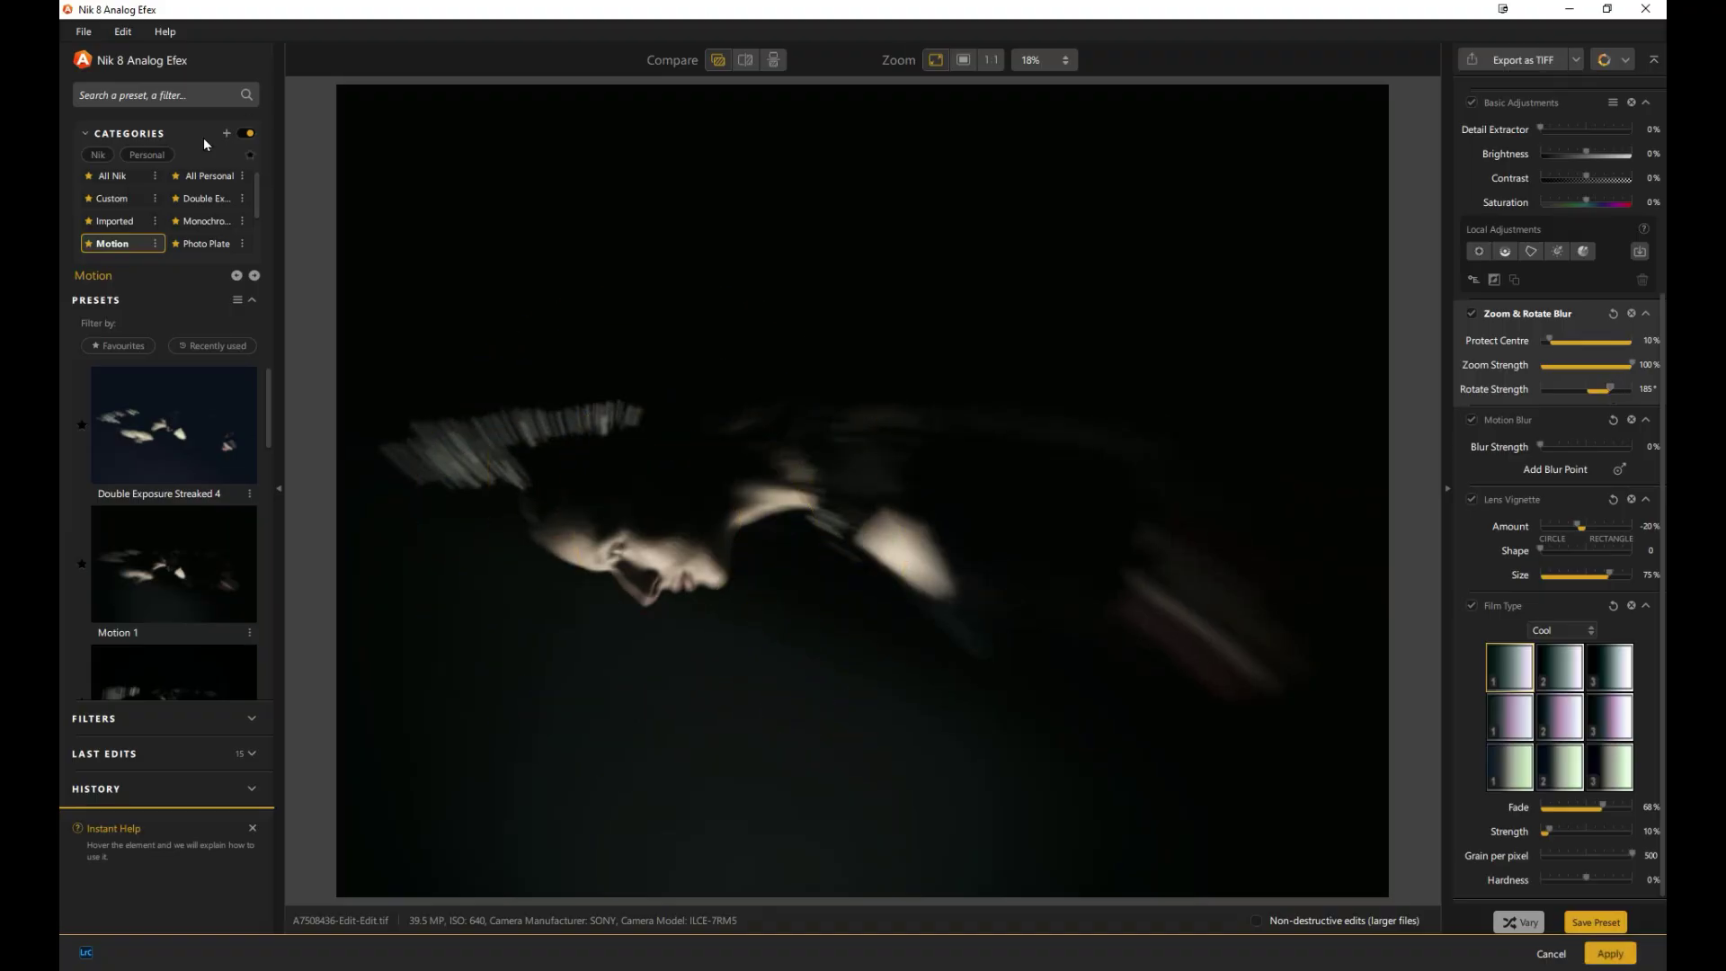
Apply the Multi-lens 2 preset from the Multi-lens category
scroll(161, 212, "down", 2)
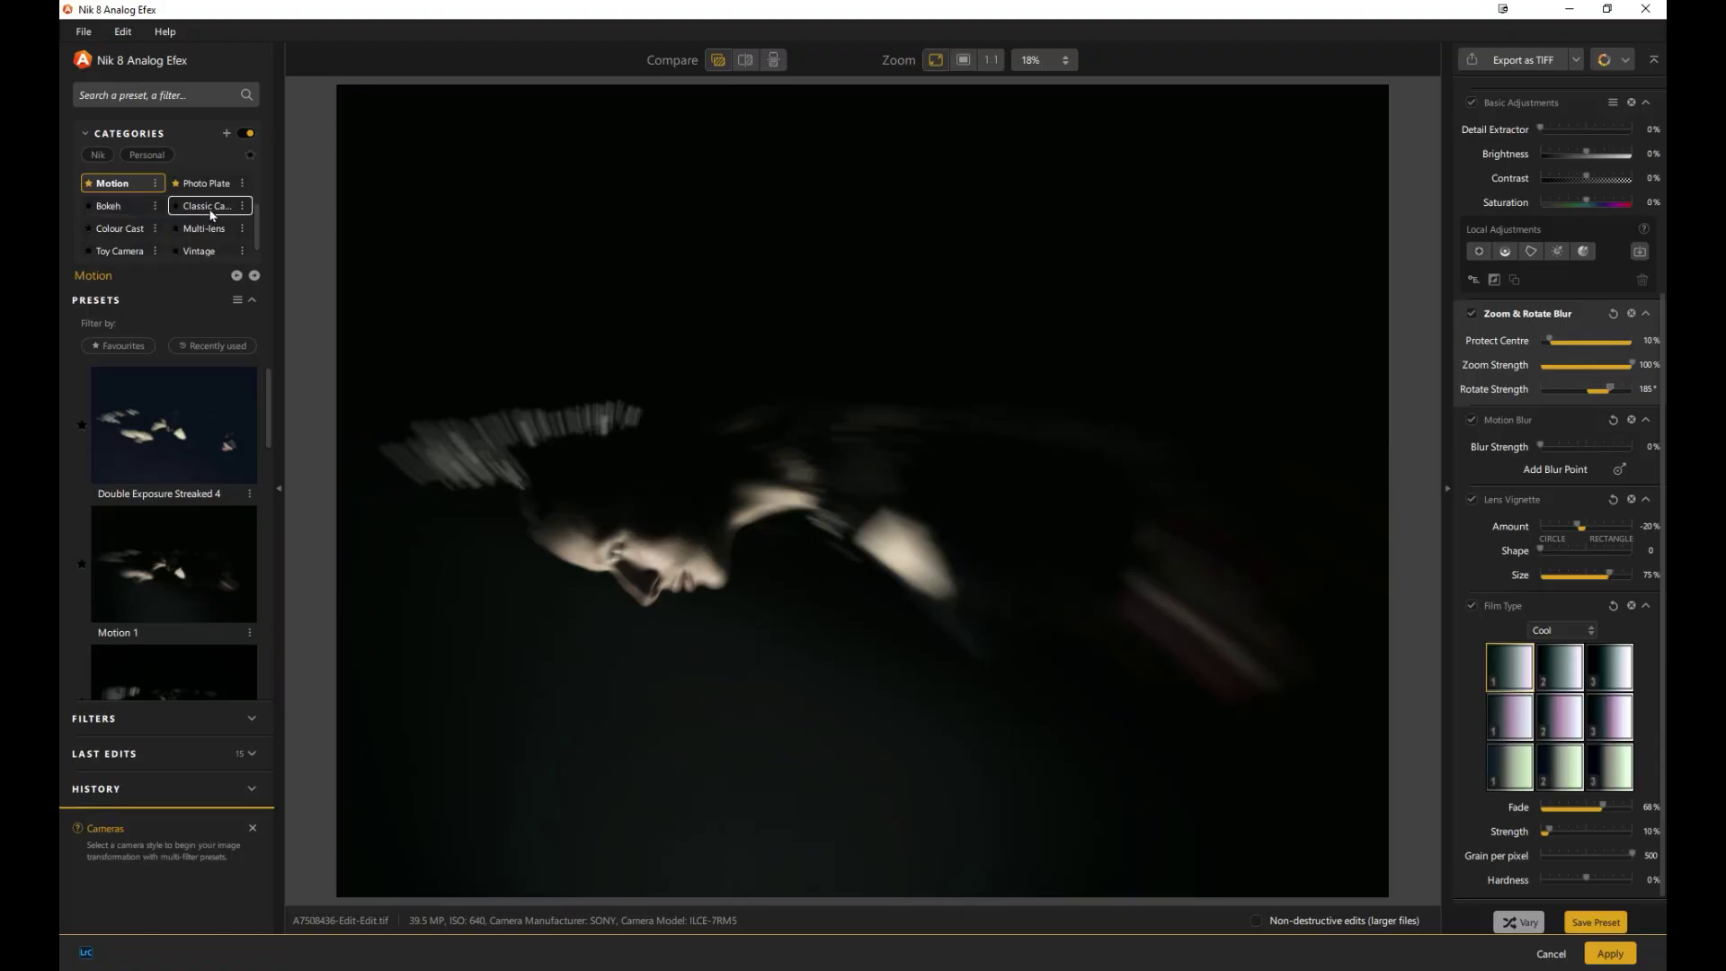
left_click(204, 228)
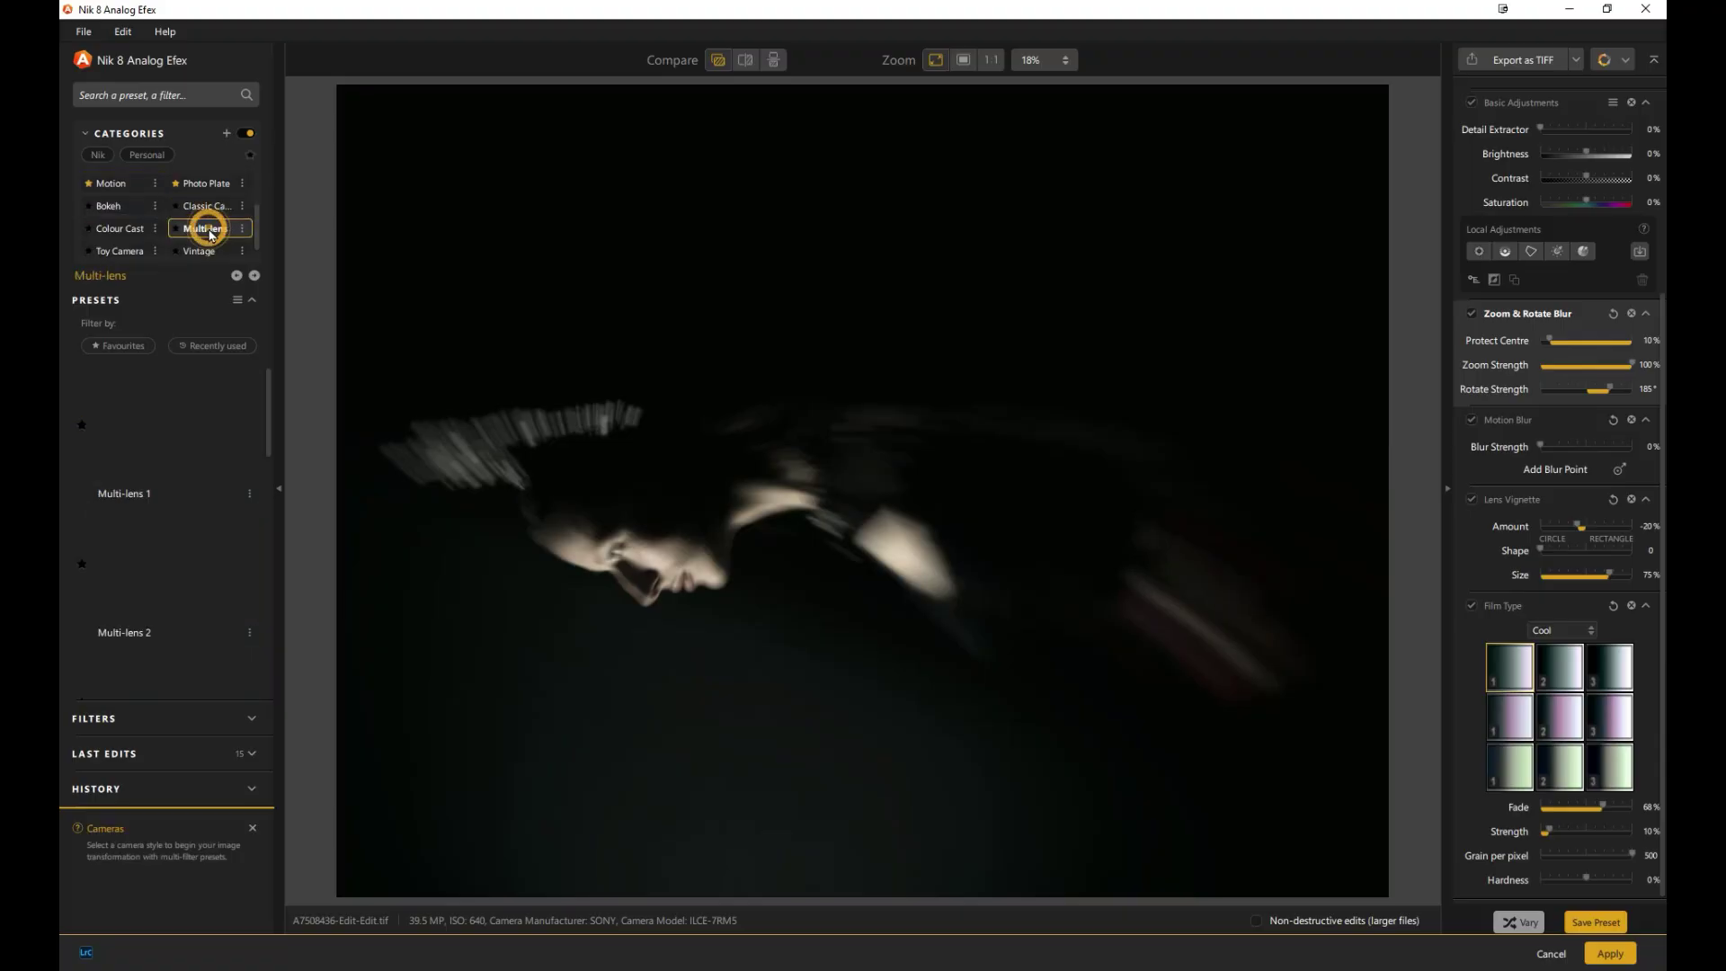
left_click(188, 547)
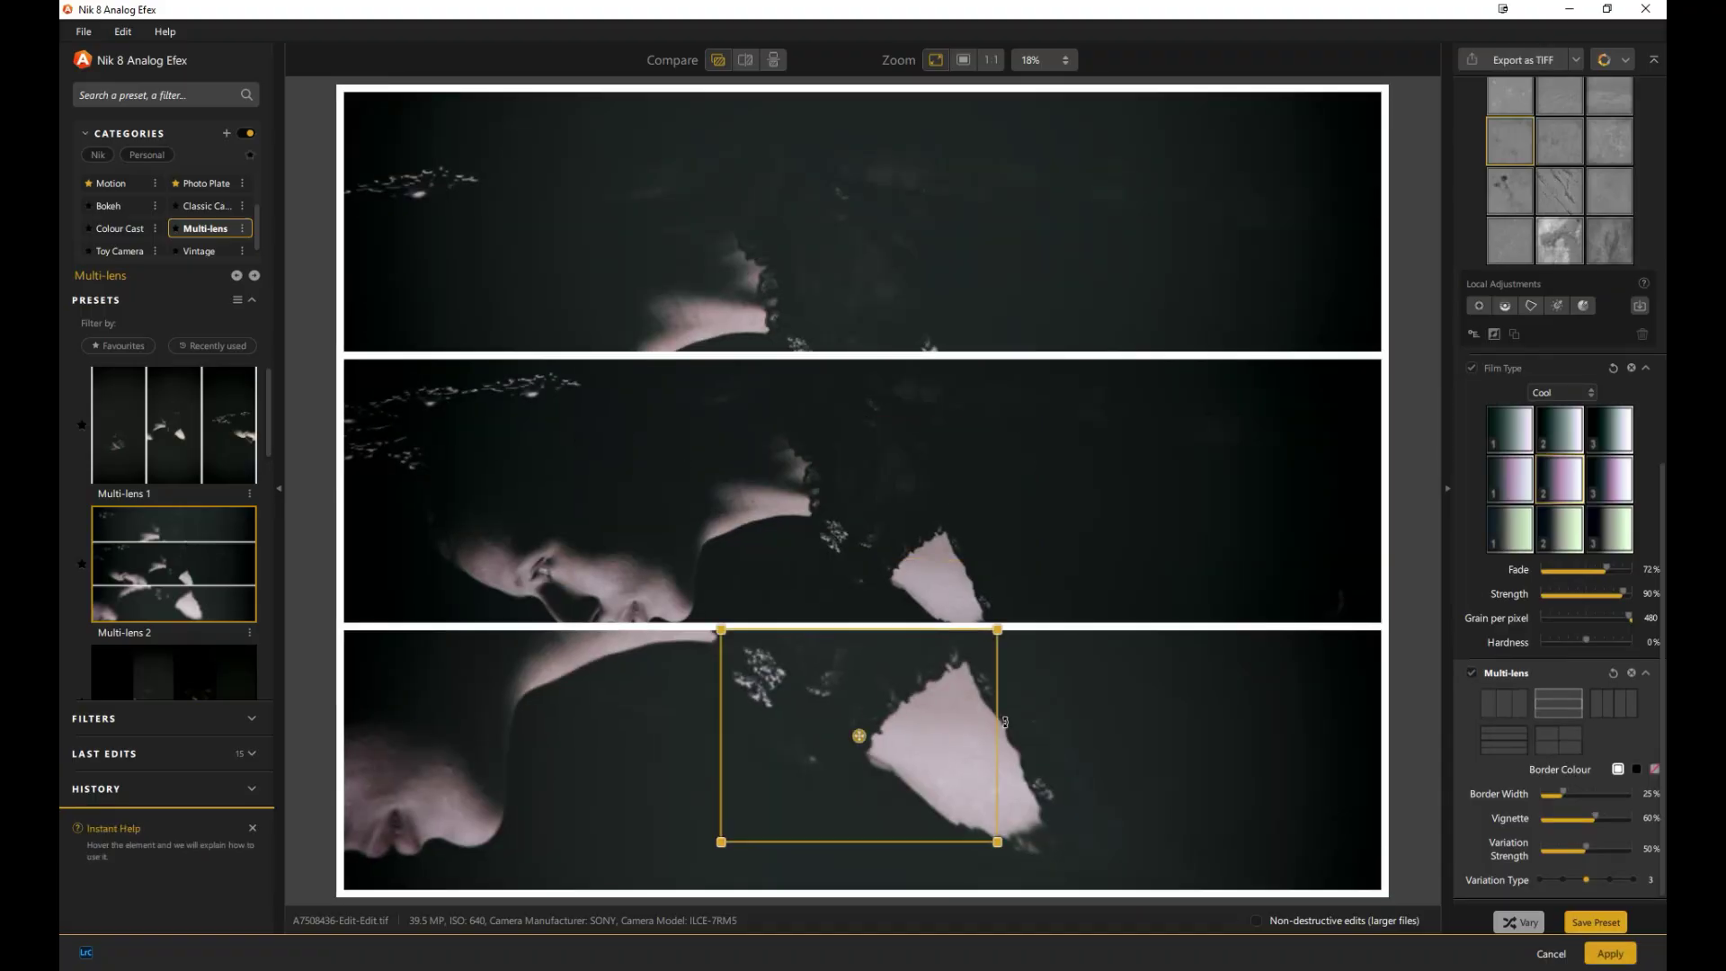
mouse_move(879, 248)
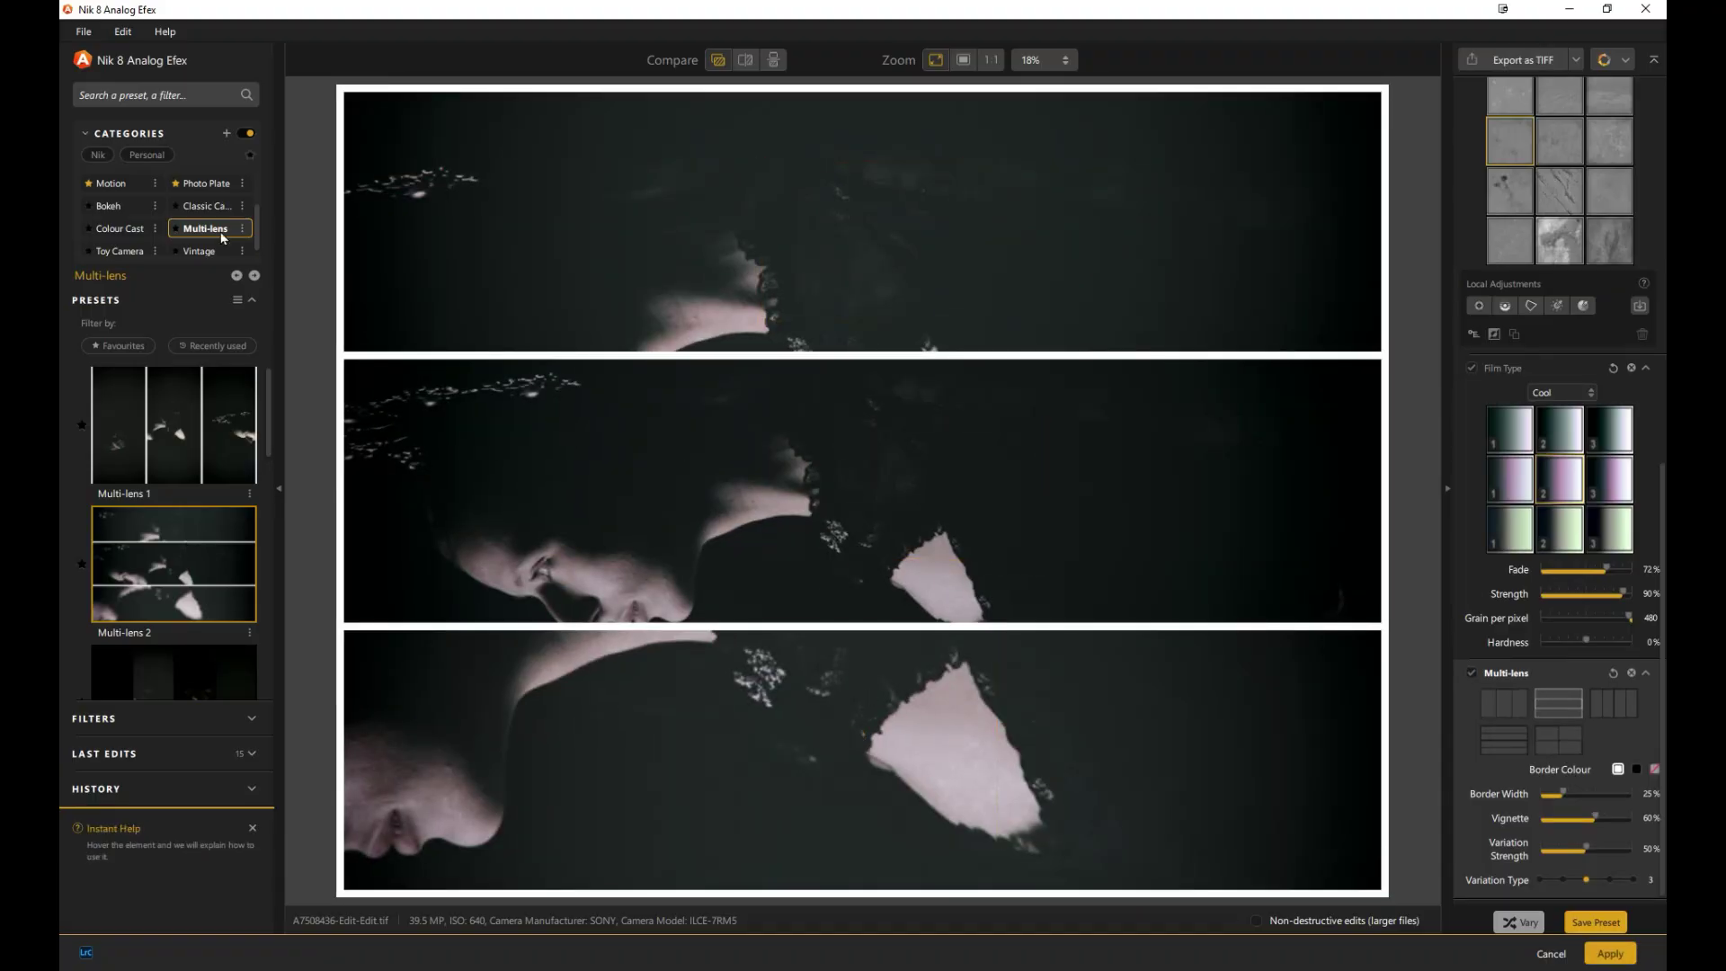
Apply the Double Exposure 1 preset and shift the larger overlaid exposure horizontally so it sits below the woman's face and shoulder
scroll(206, 224, "down", 1)
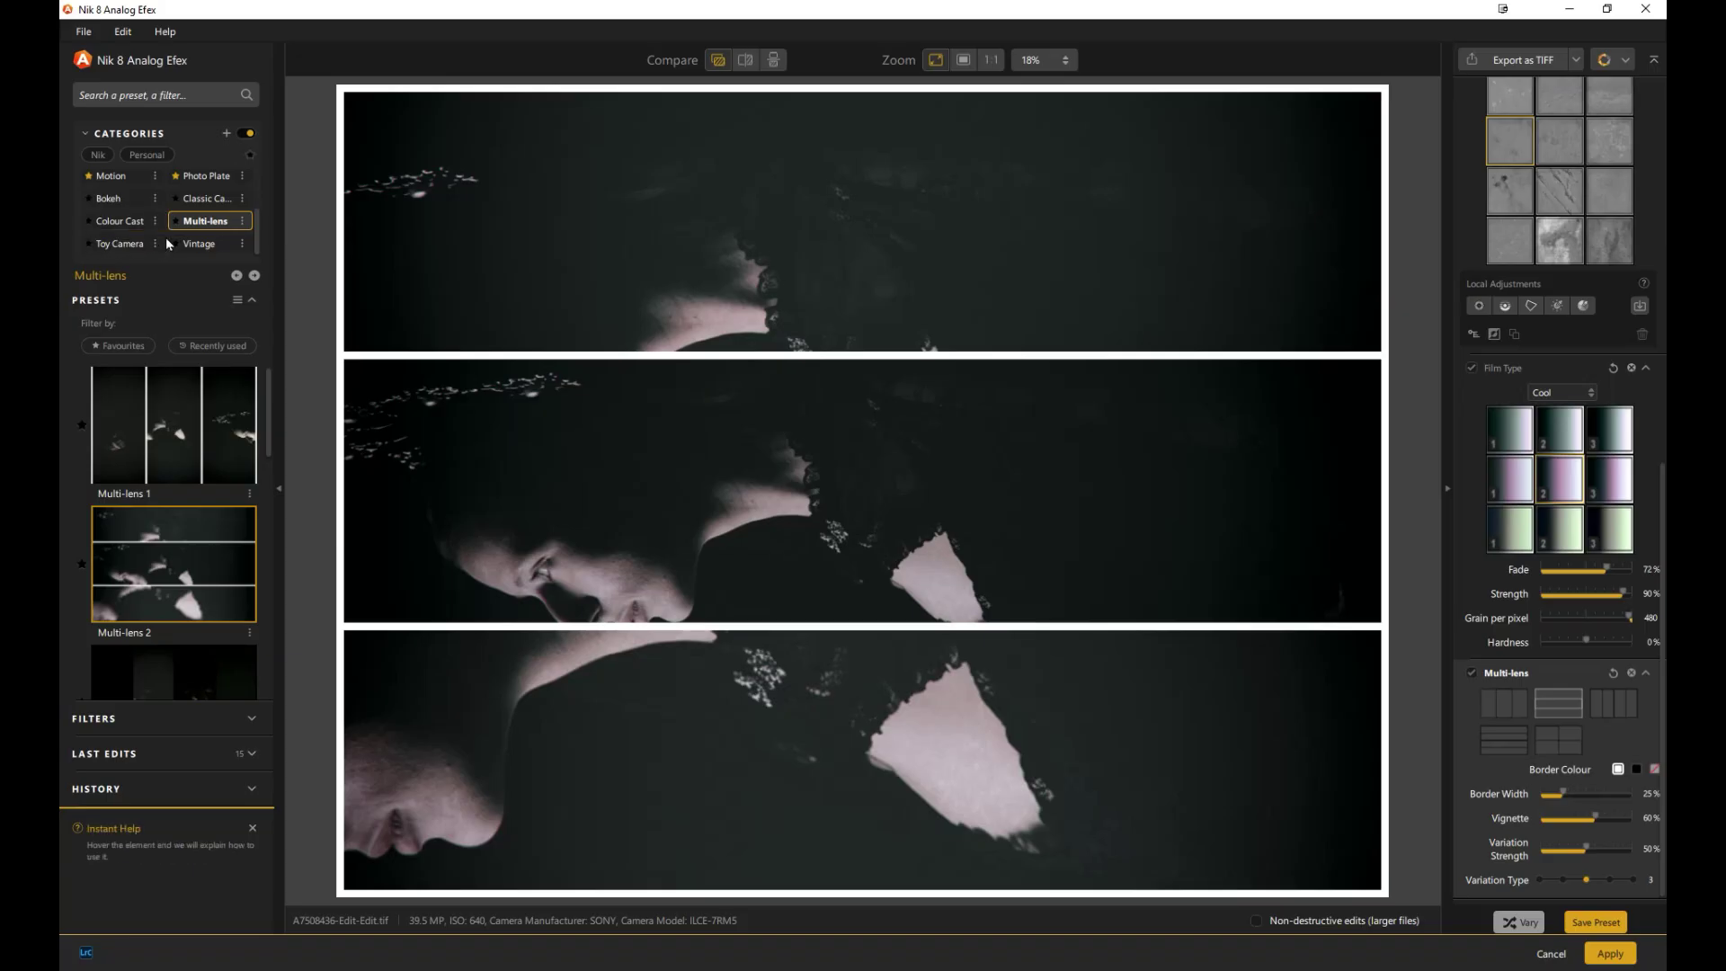
scroll(165, 238, "up", 3)
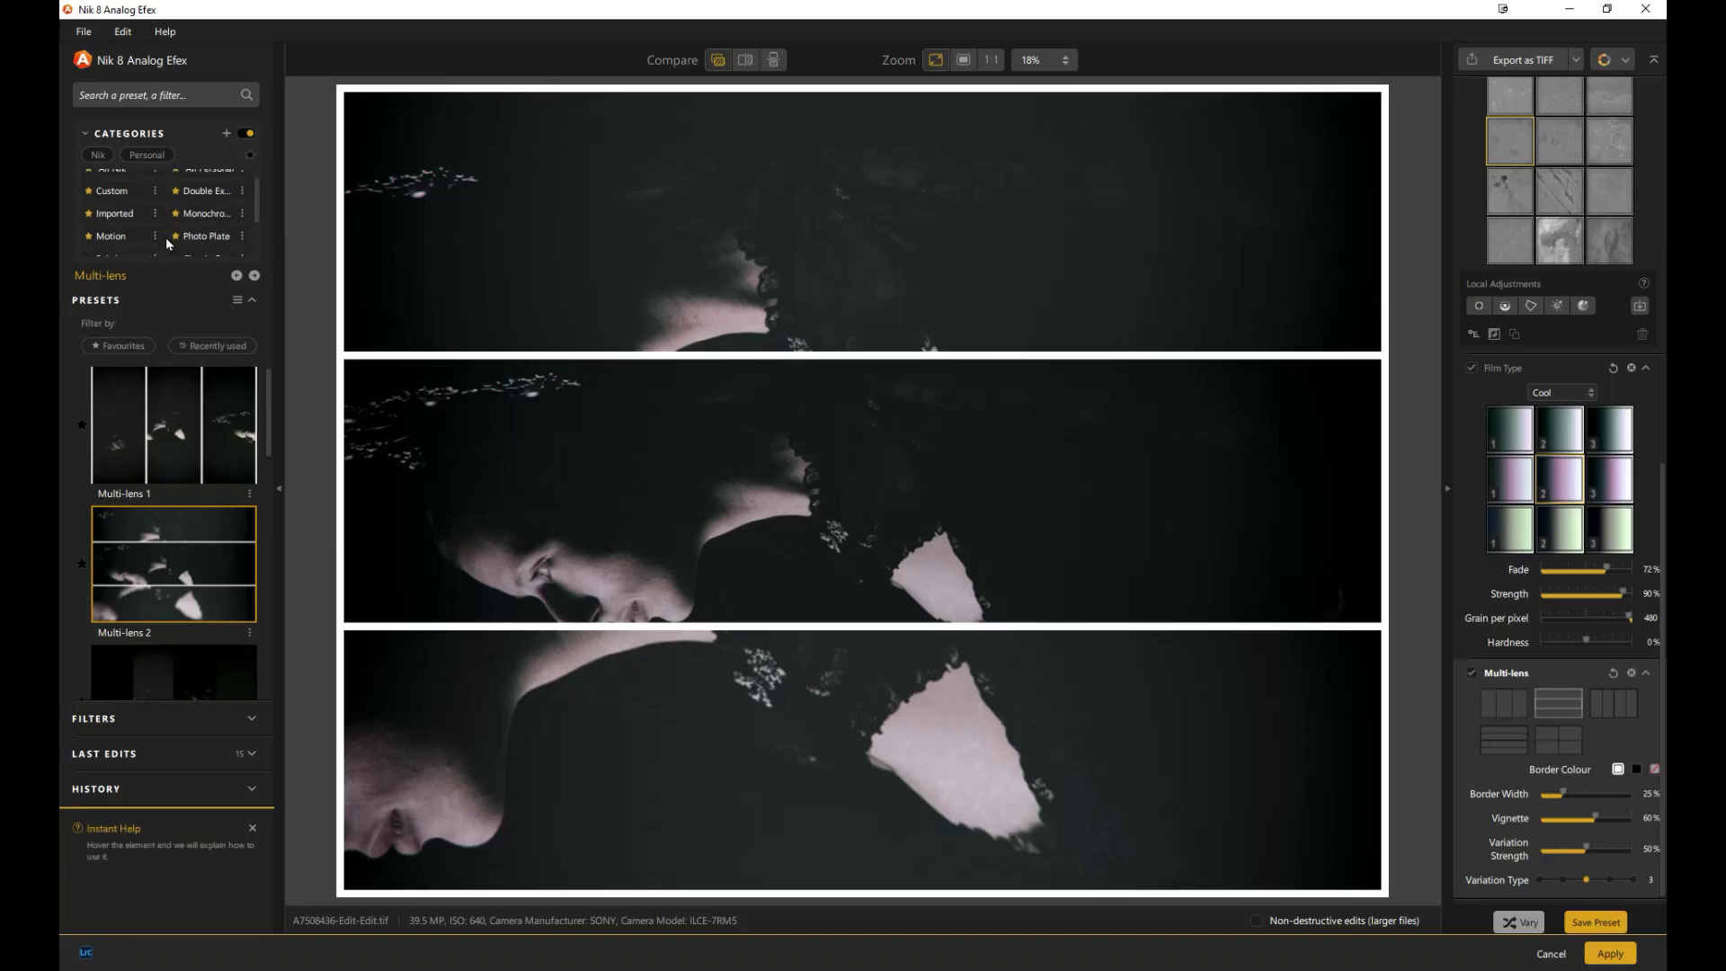
left_click(201, 192)
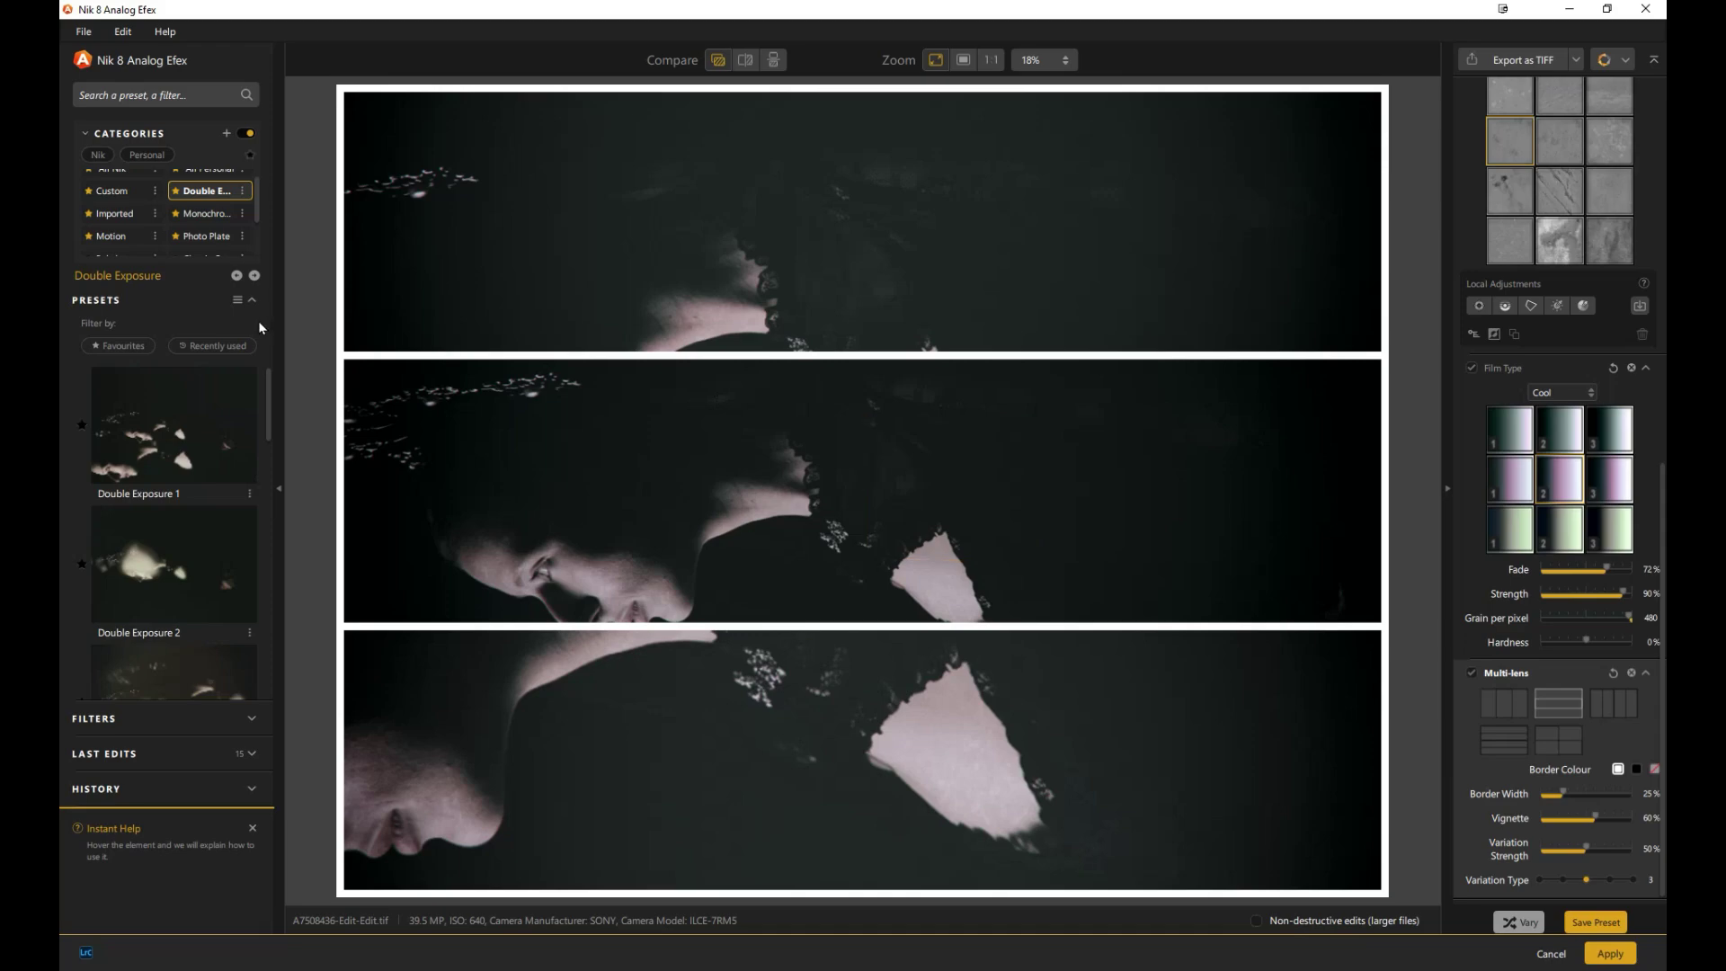
left_click(147, 439)
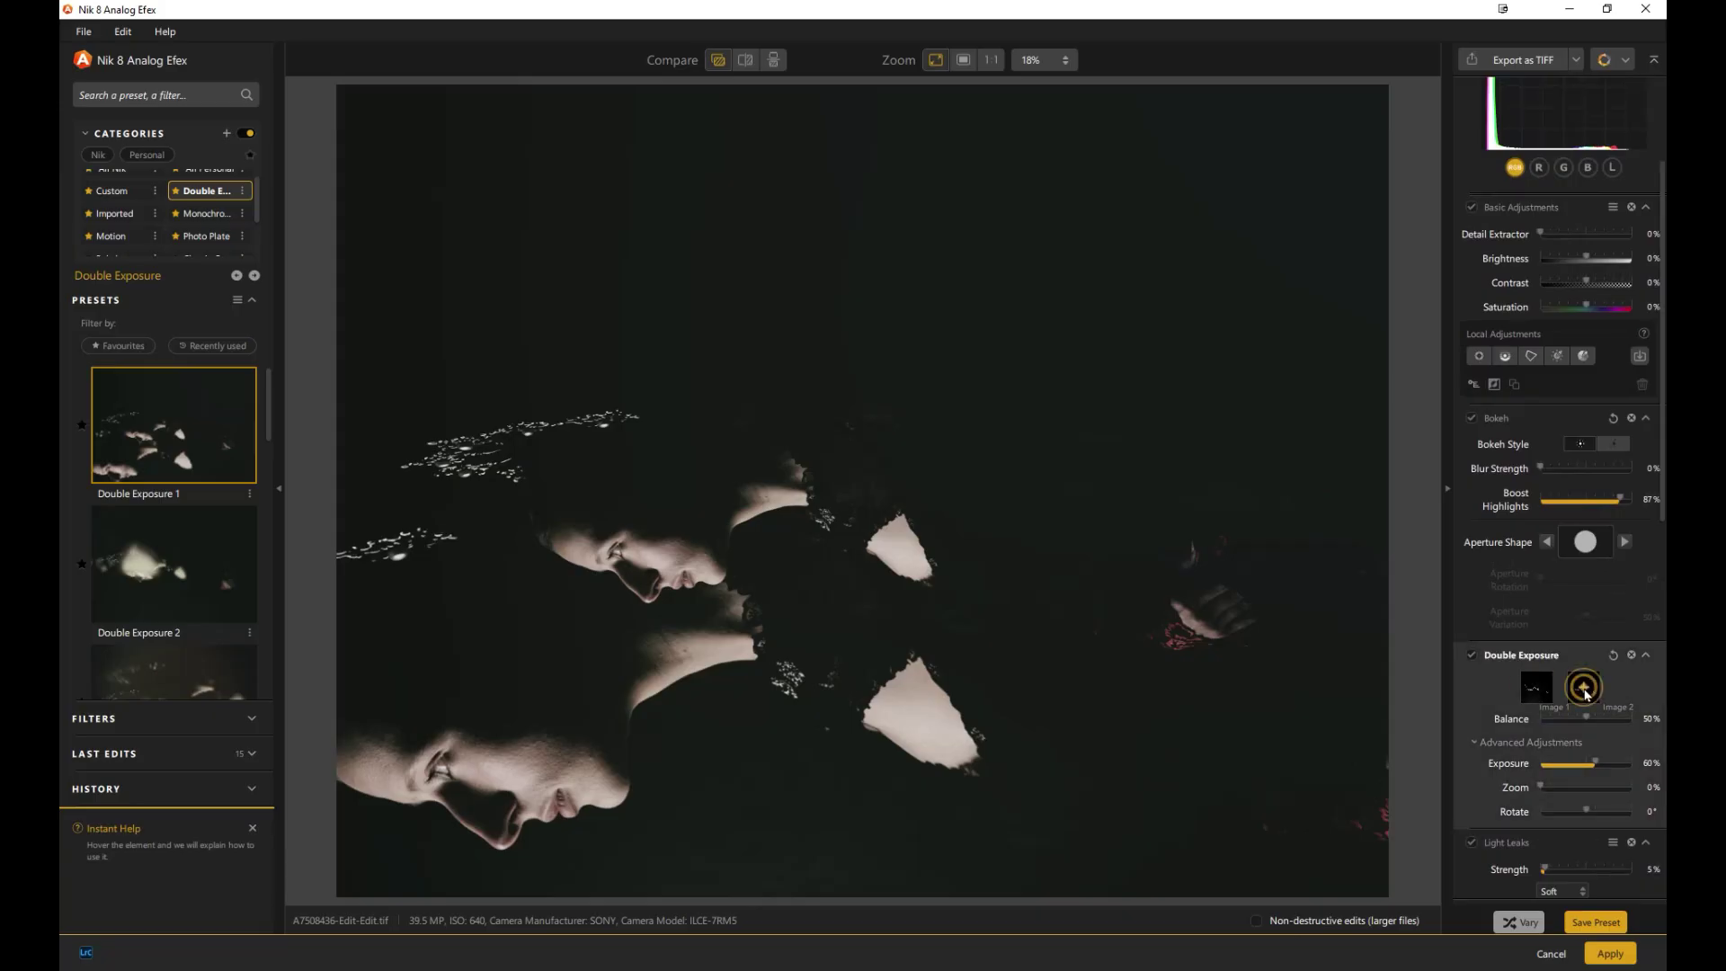
left_click(1586, 690)
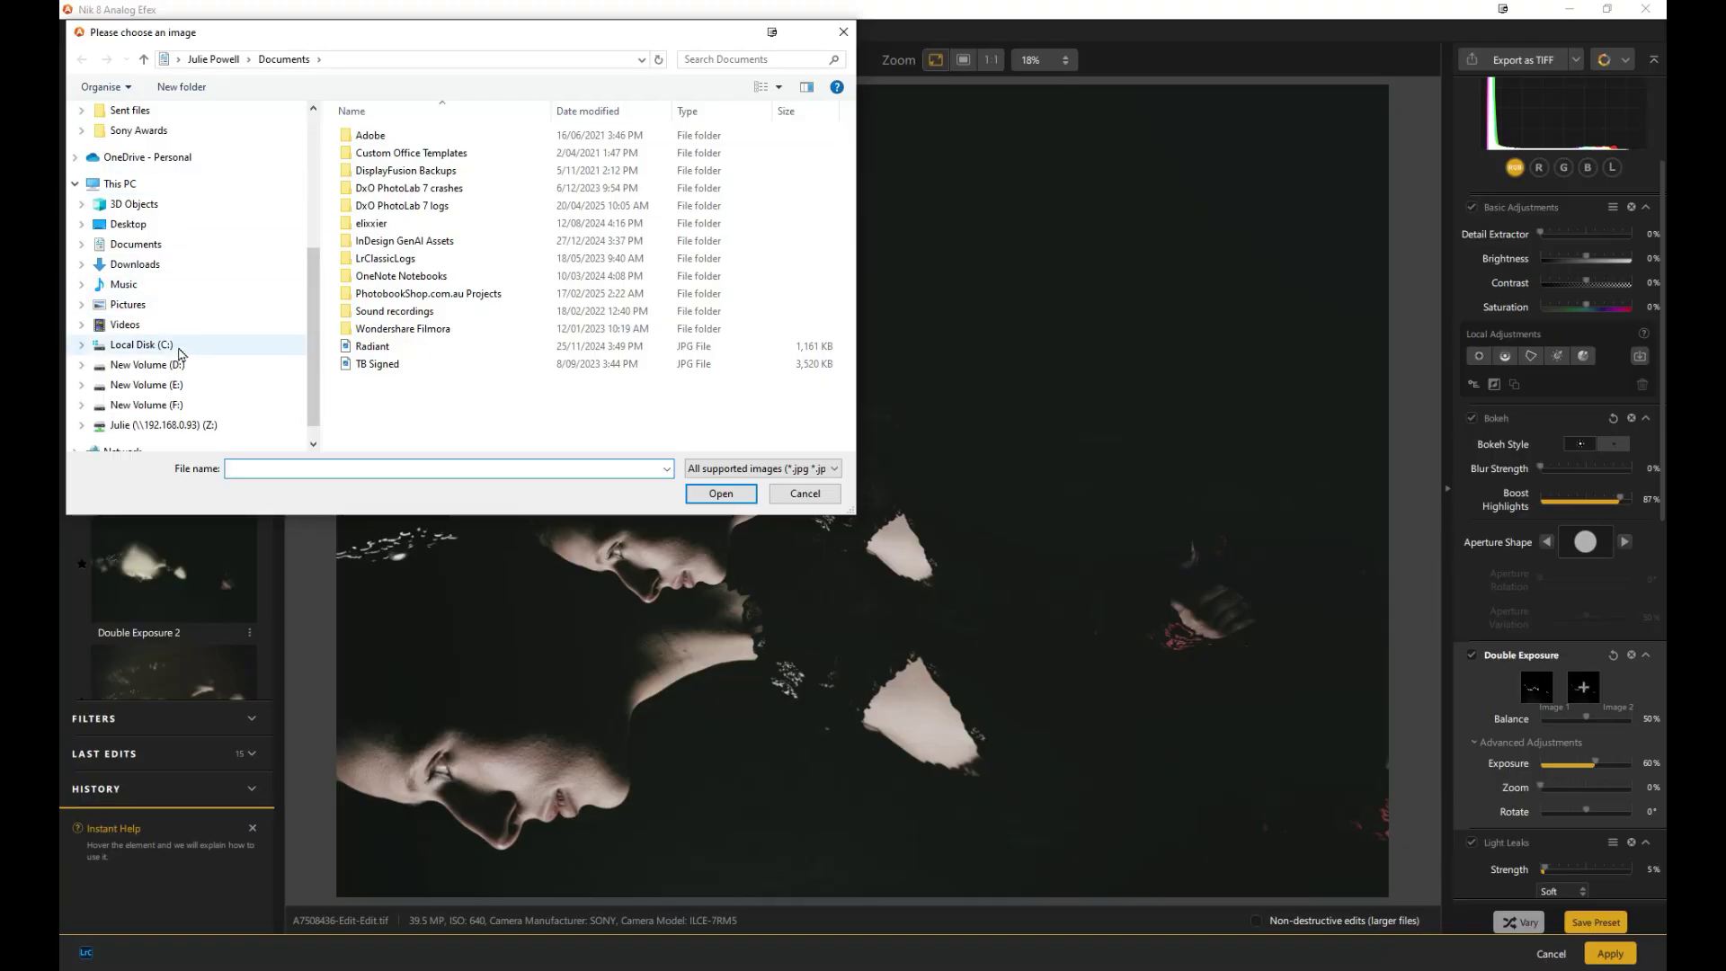
left_click(798, 494)
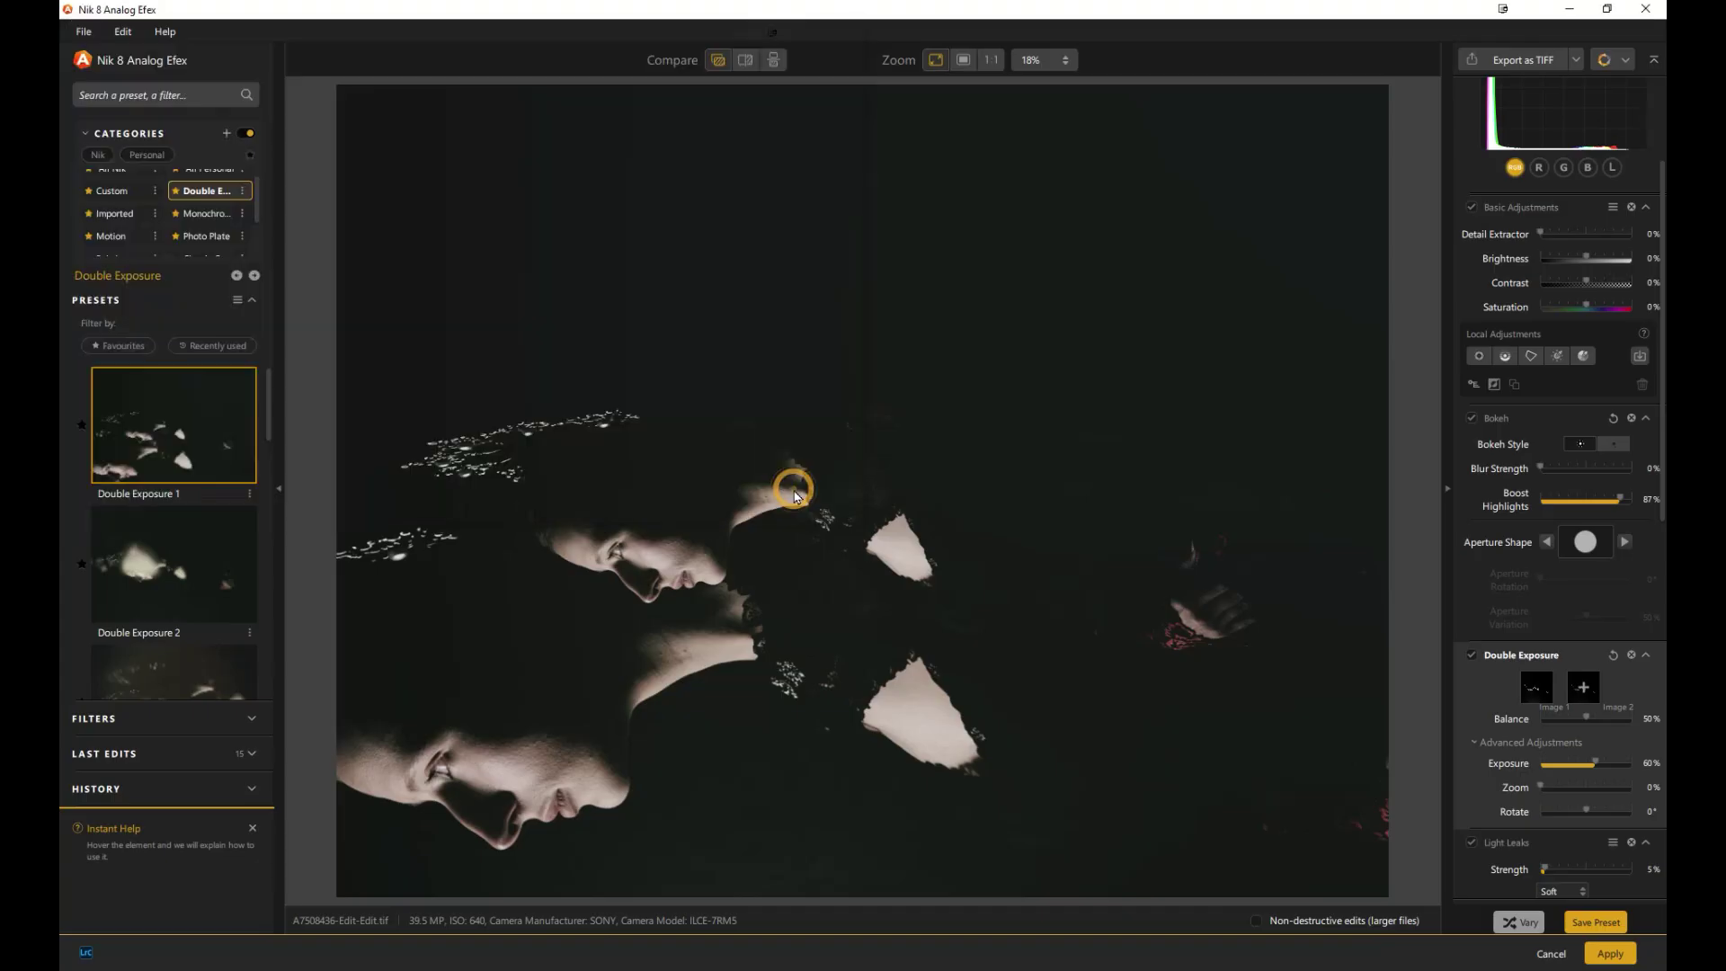
left_click(914, 597)
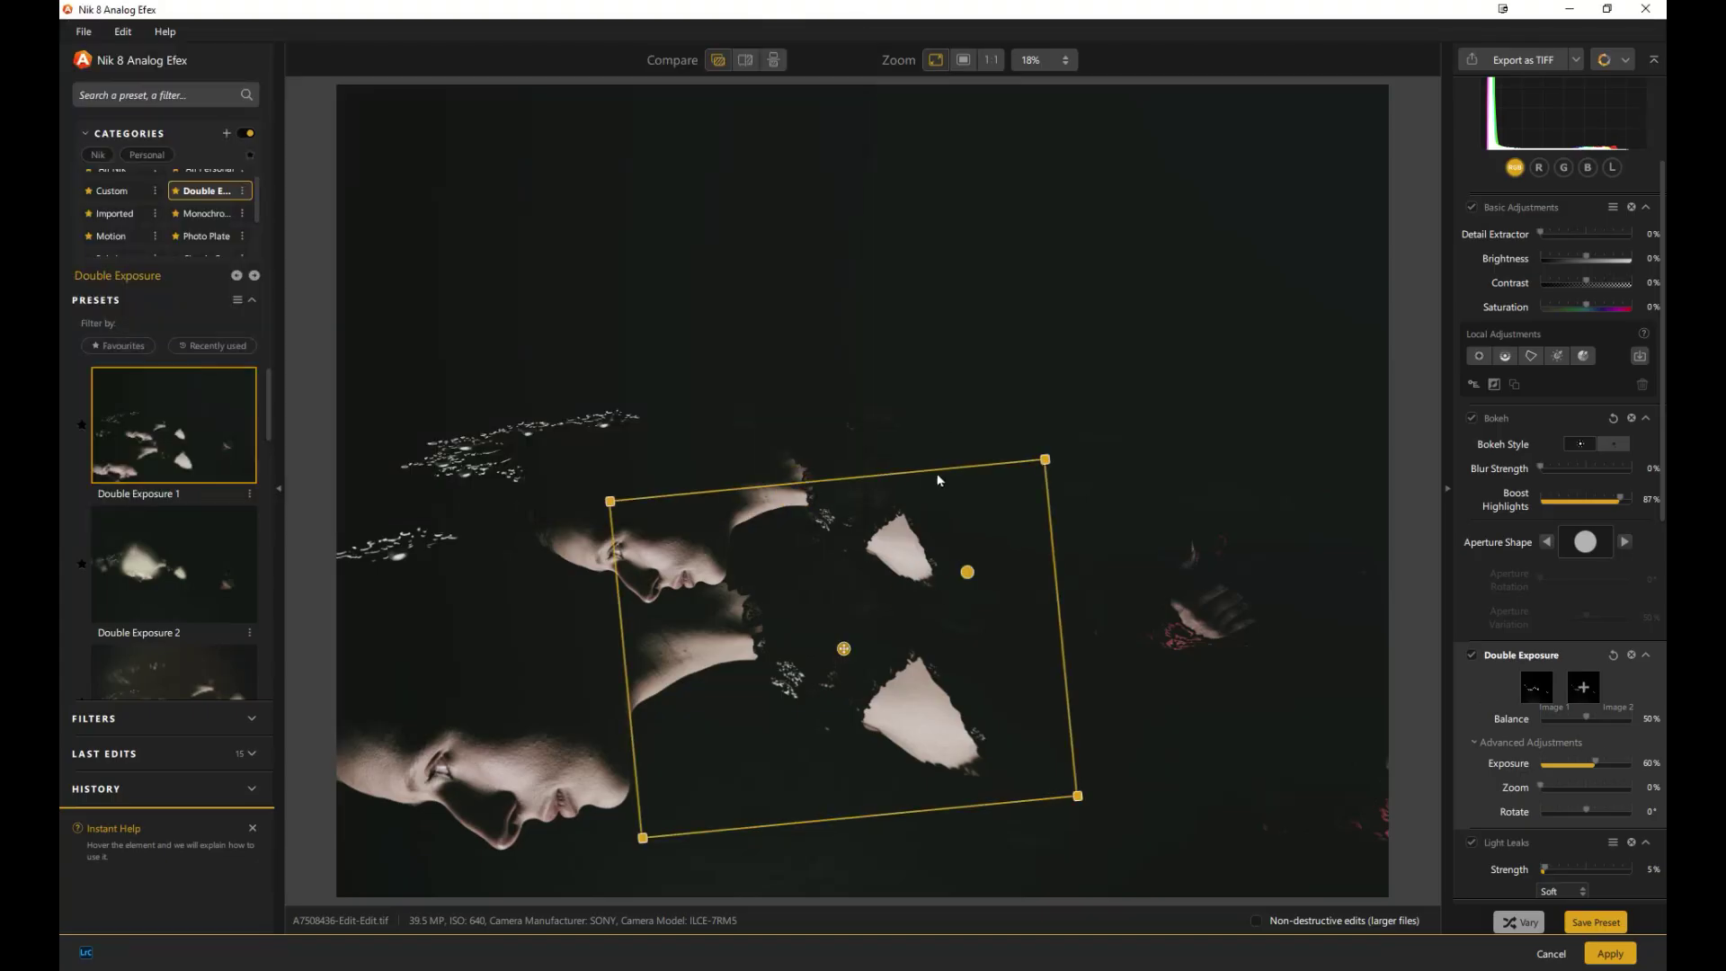
left_click_drag(843, 648, 1125, 649)
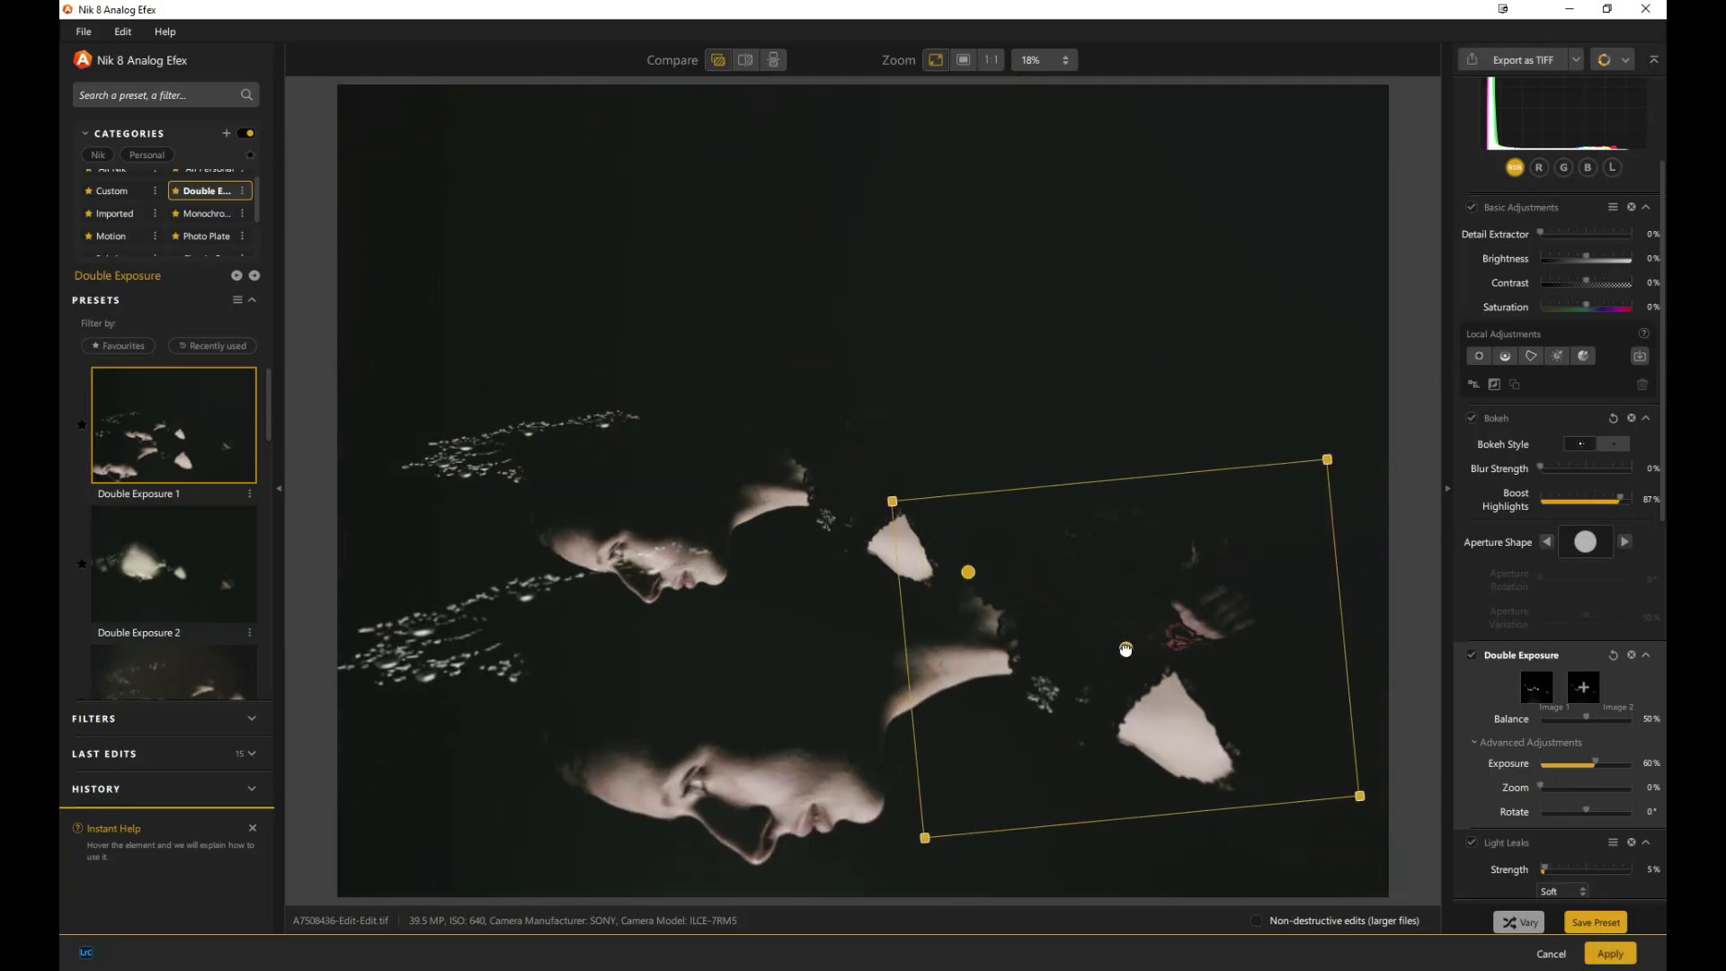
Switch the Light Leaks type to Crisp and look through its textures and the Lens Vignette and Film Type settings
scroll(1593, 642, "down", 3)
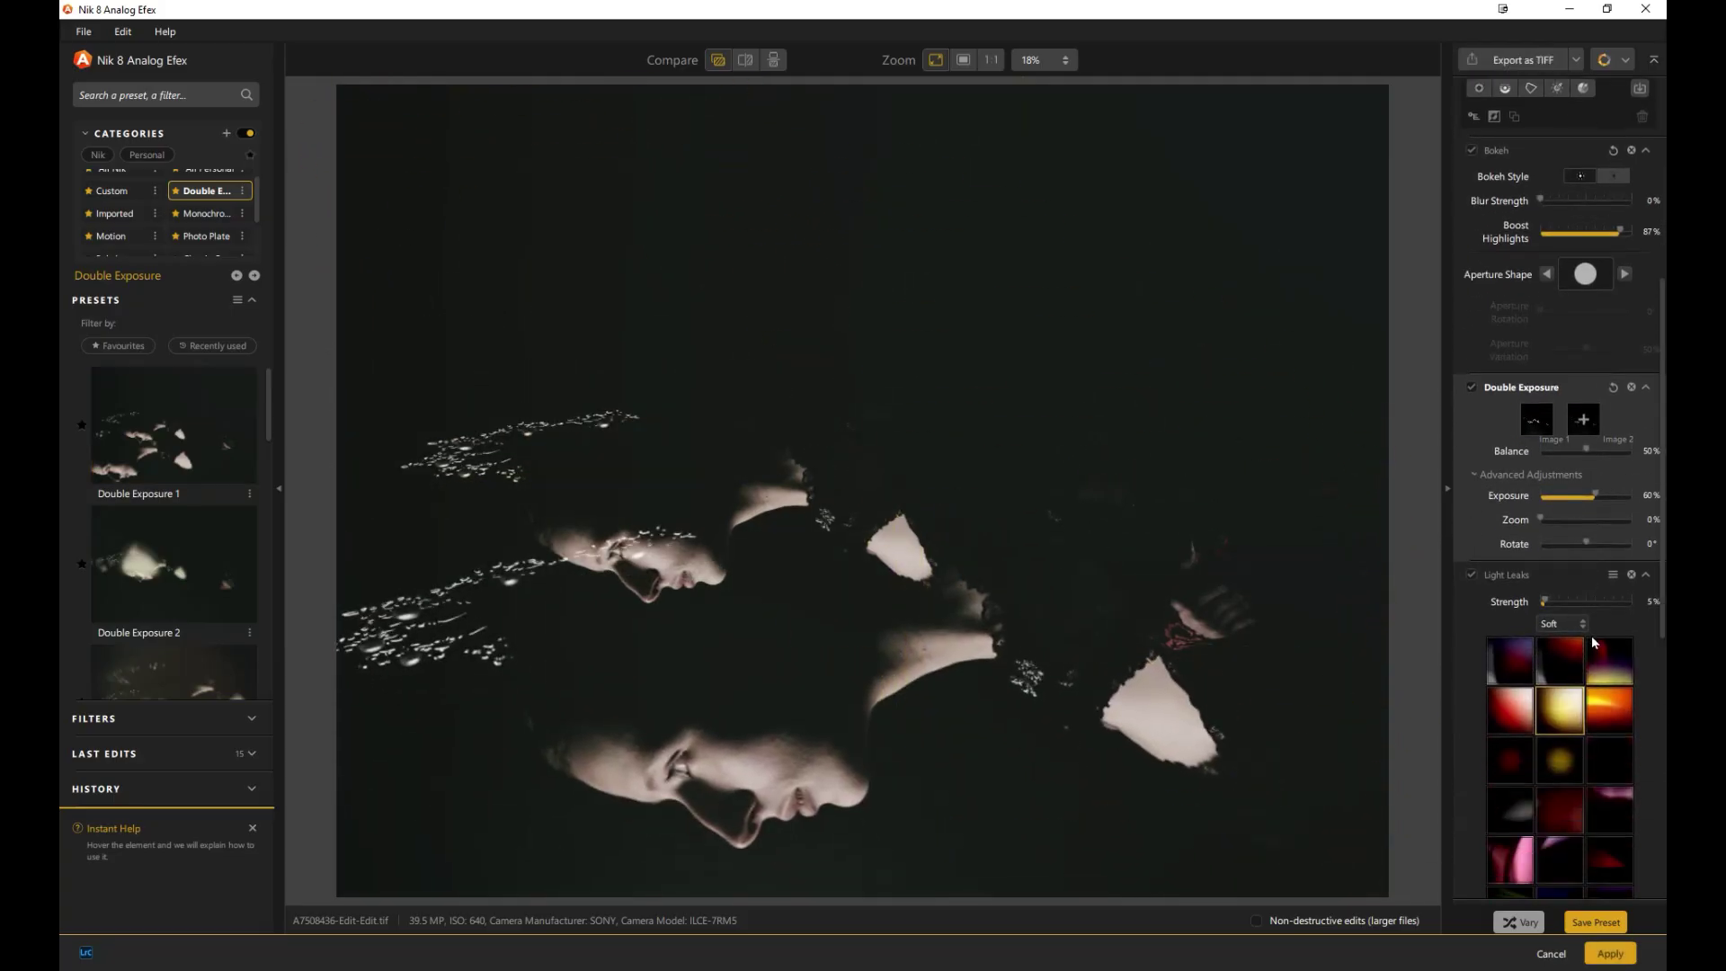
scroll(1593, 642, "down", 2)
left_click(1583, 433)
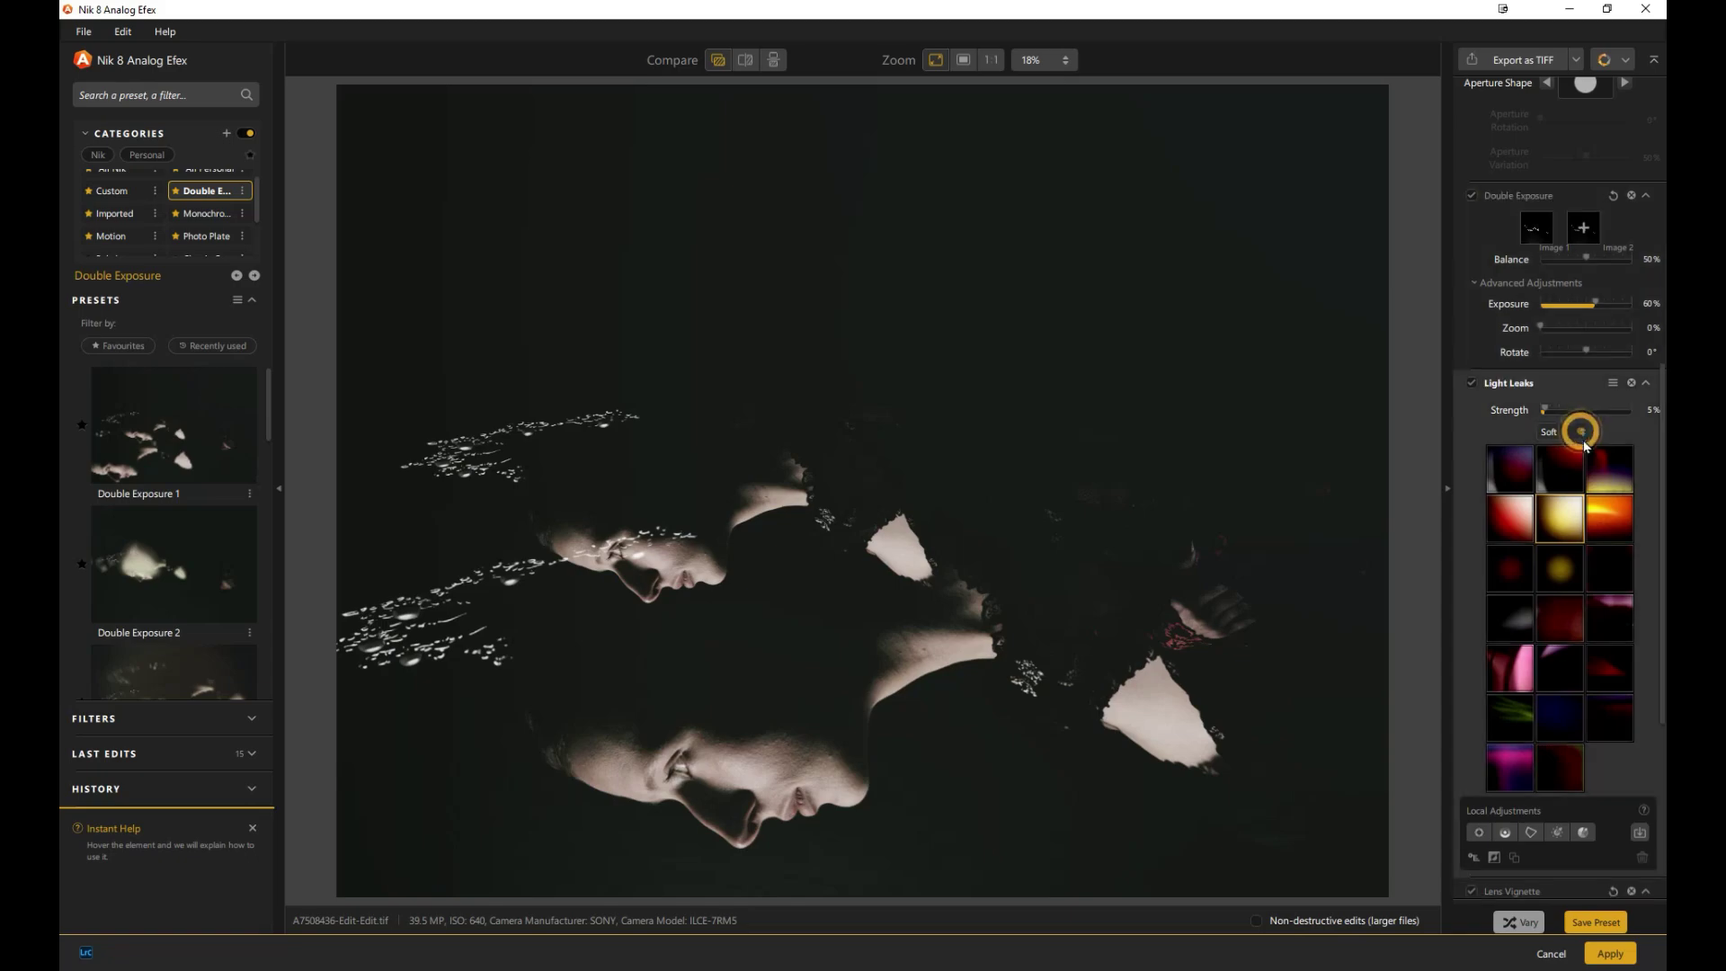
left_click(1569, 475)
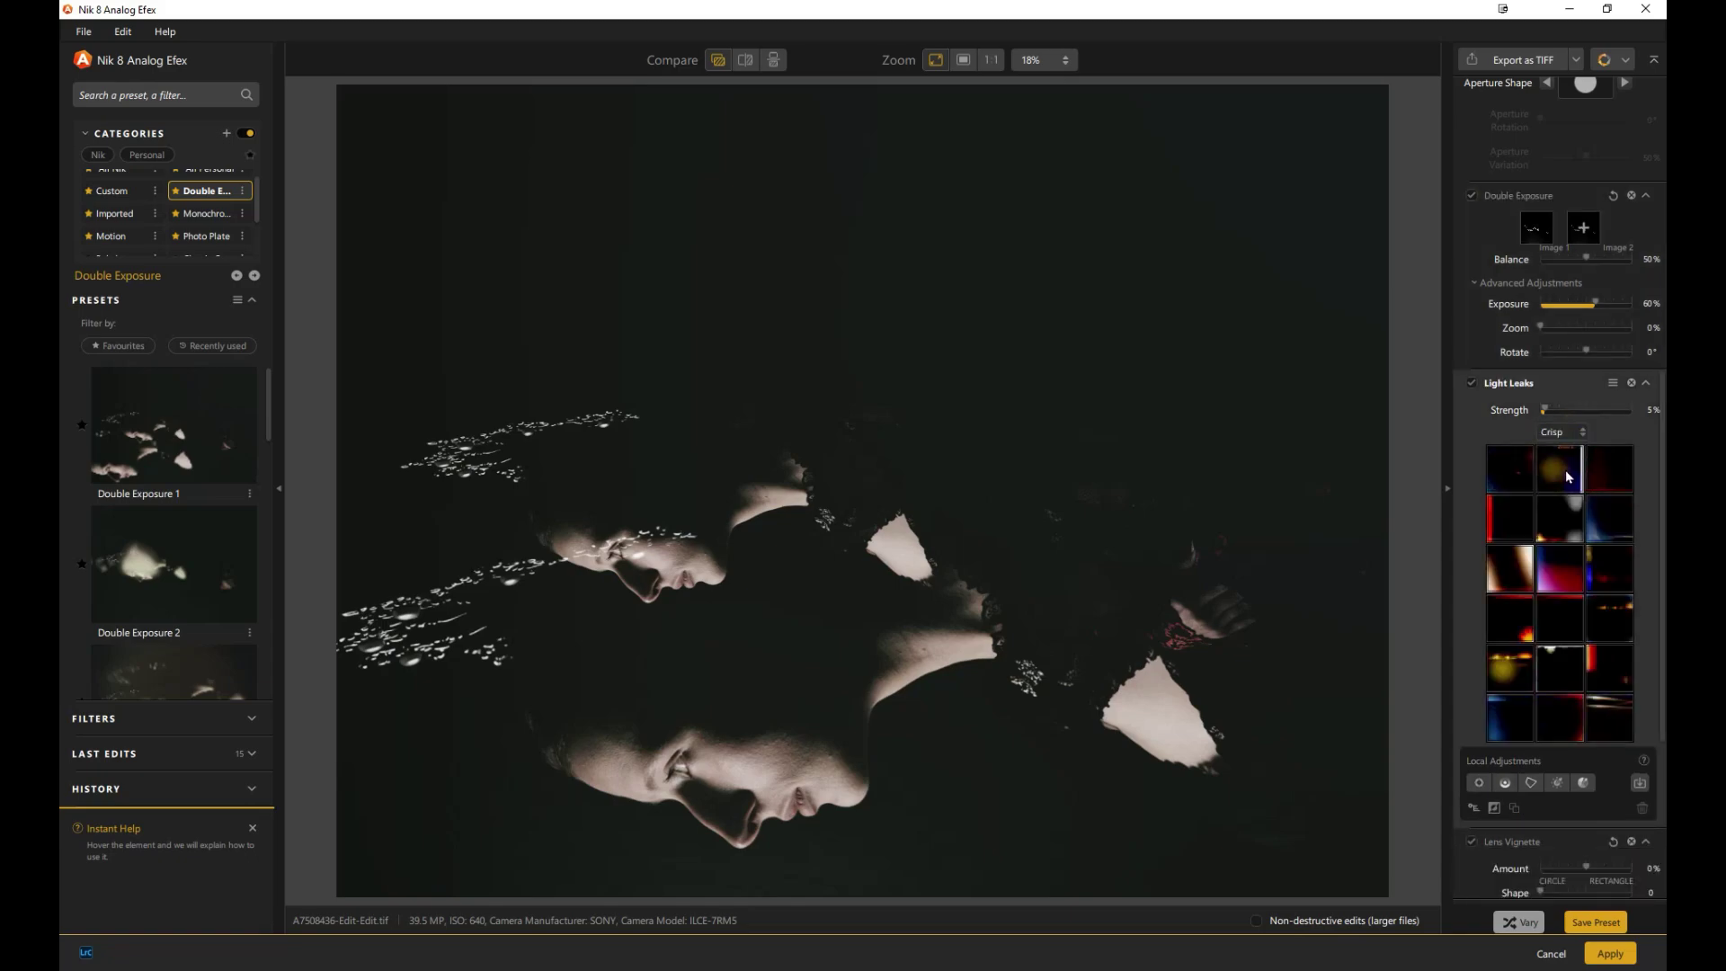
scroll(1589, 685, "down", 4)
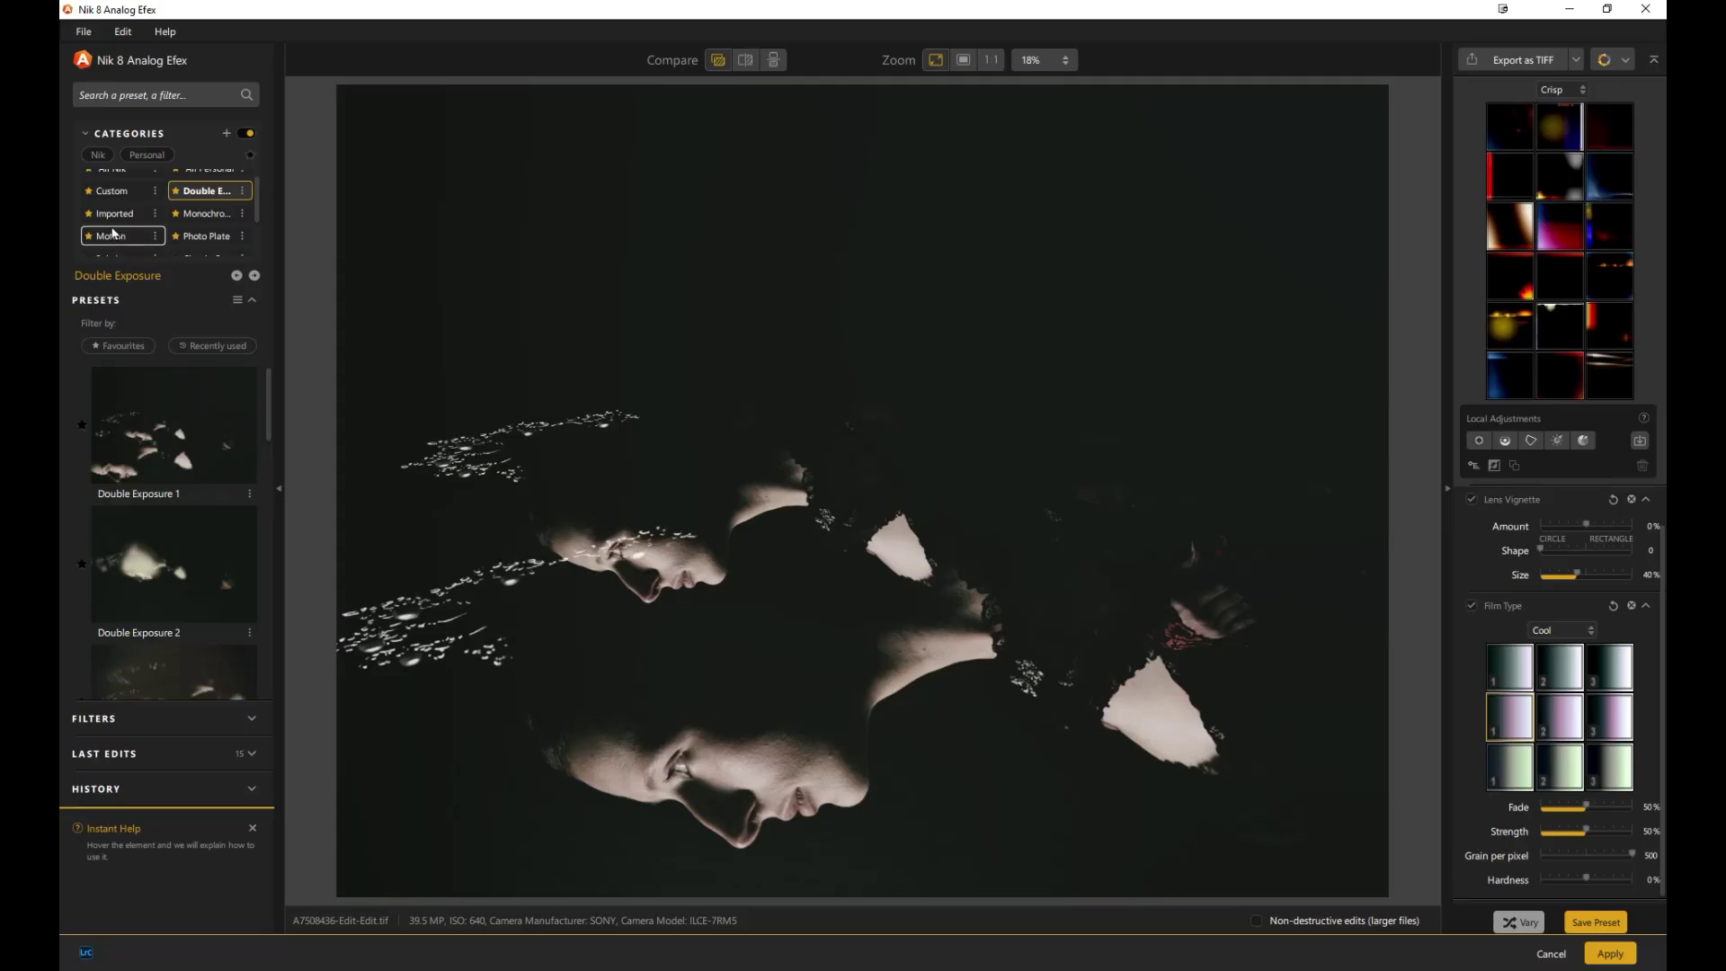
Apply the Double Exposure 9 preset from the Double Exposure category
scroll(175, 561, "down", 1)
scroll(179, 574, "down", 7)
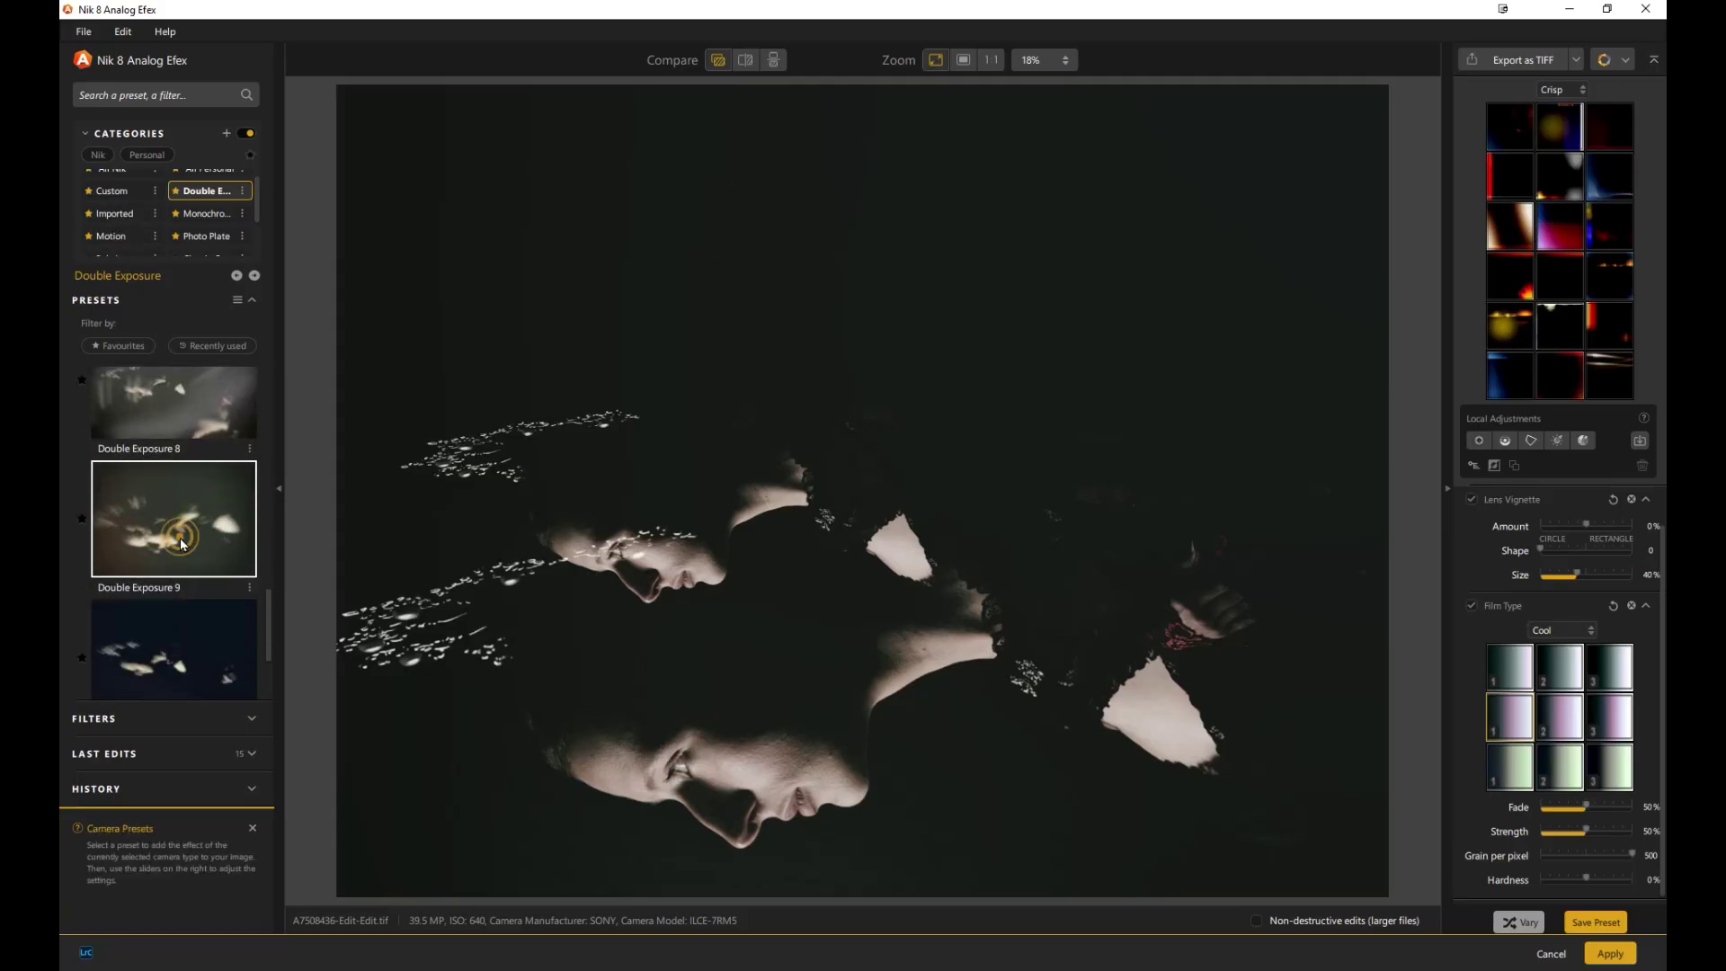
left_click(180, 539)
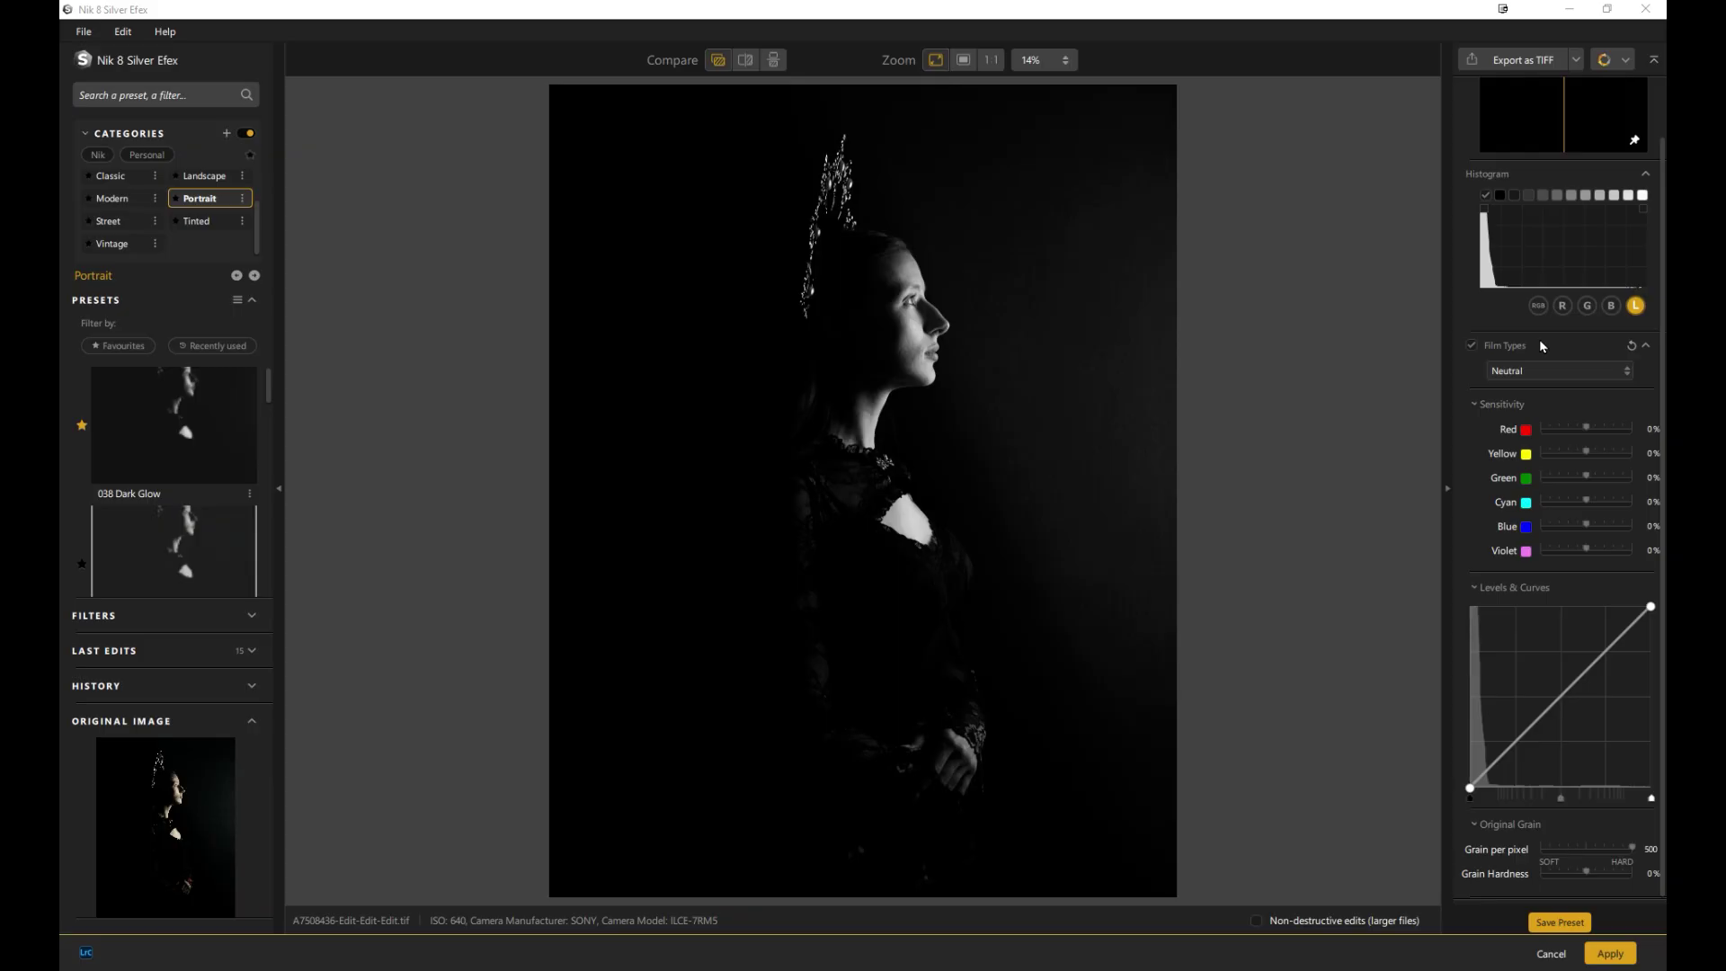
In Nik 8 Silver Efex, set the Neutral film type's sensitivity to 22% for Red and 10% for Yellow
scroll(1561, 234, "up", 2)
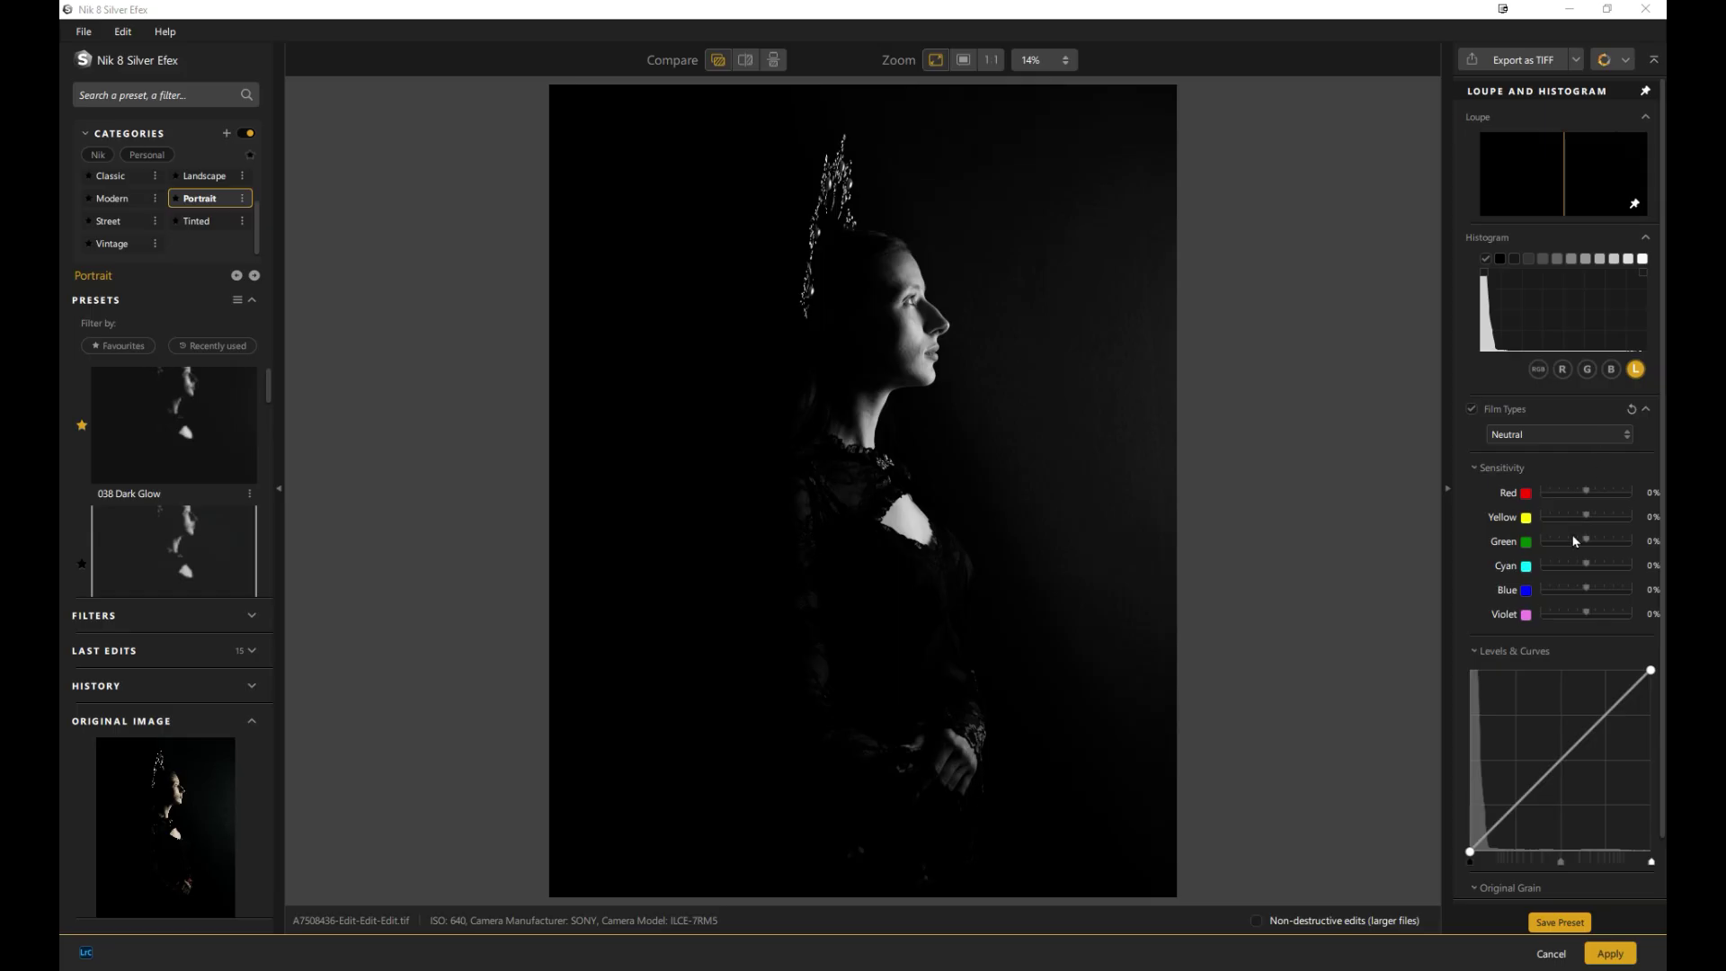
mouse_move(1586, 492)
left_mouse_down()
mouse_move(1611, 493)
mouse_move(1559, 494)
mouse_move(1625, 495)
mouse_move(1595, 493)
mouse_move(1611, 519)
mouse_move(1542, 521)
mouse_move(1590, 516)
left_mouse_up()
scroll(1590, 710, "down", 1)
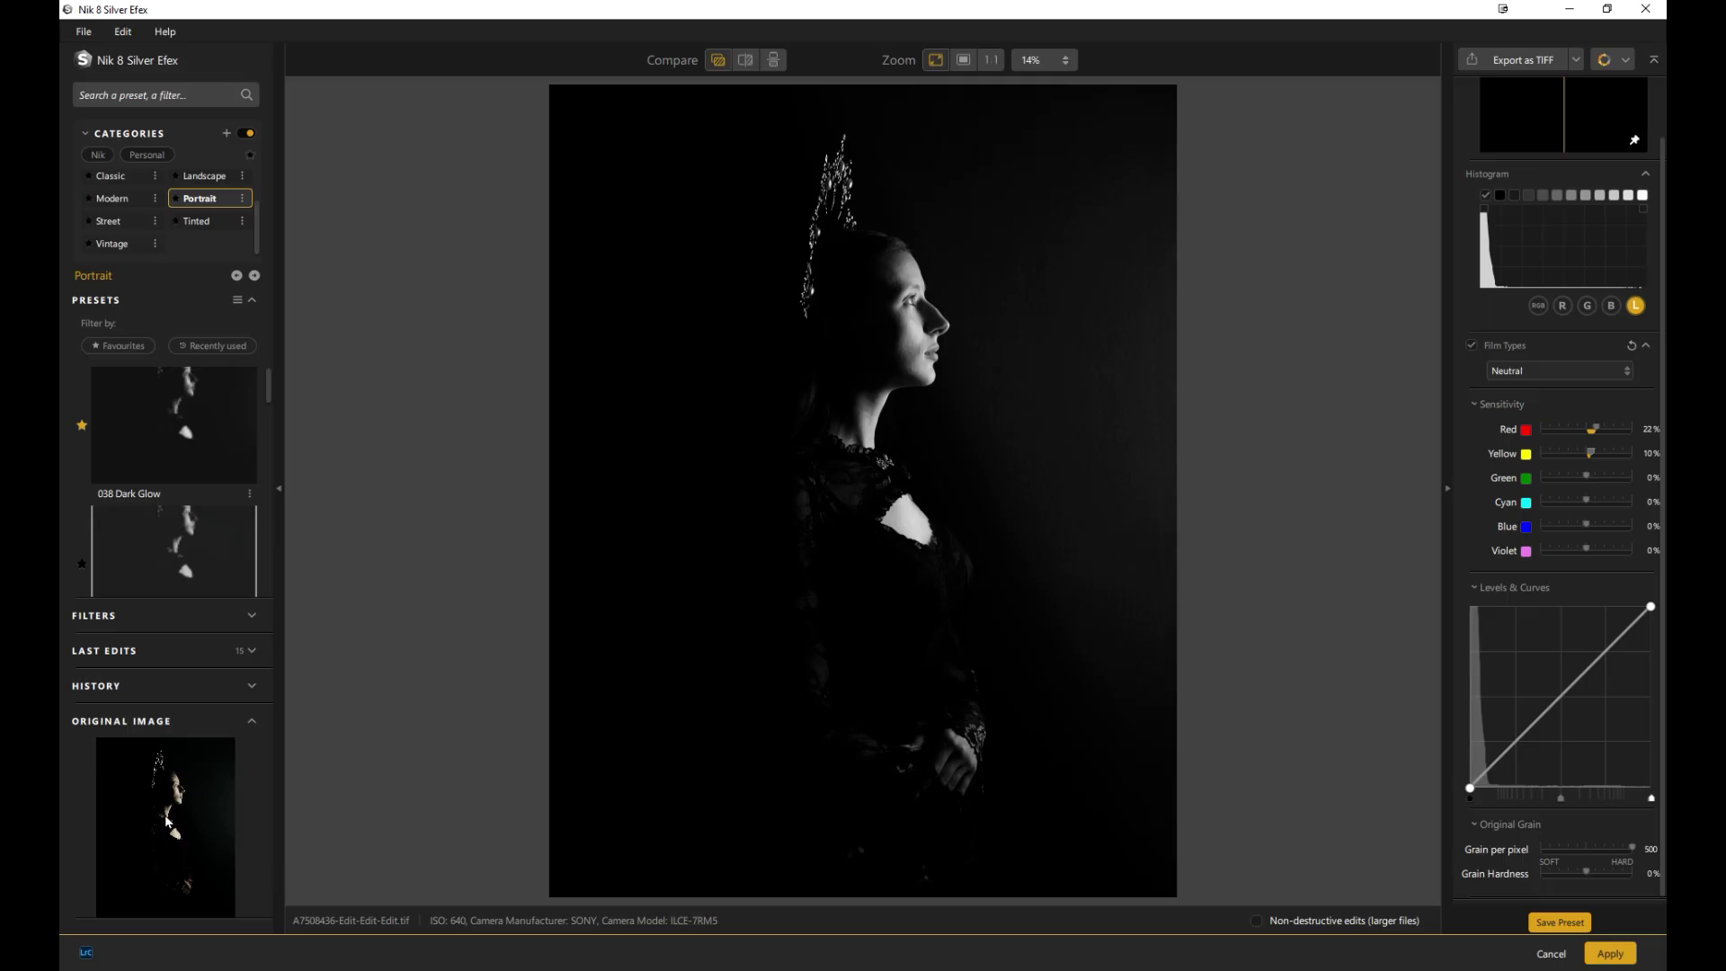
Look over the available Silver Efex filters and the Film Grain (Branded) variants
left_click(251, 617)
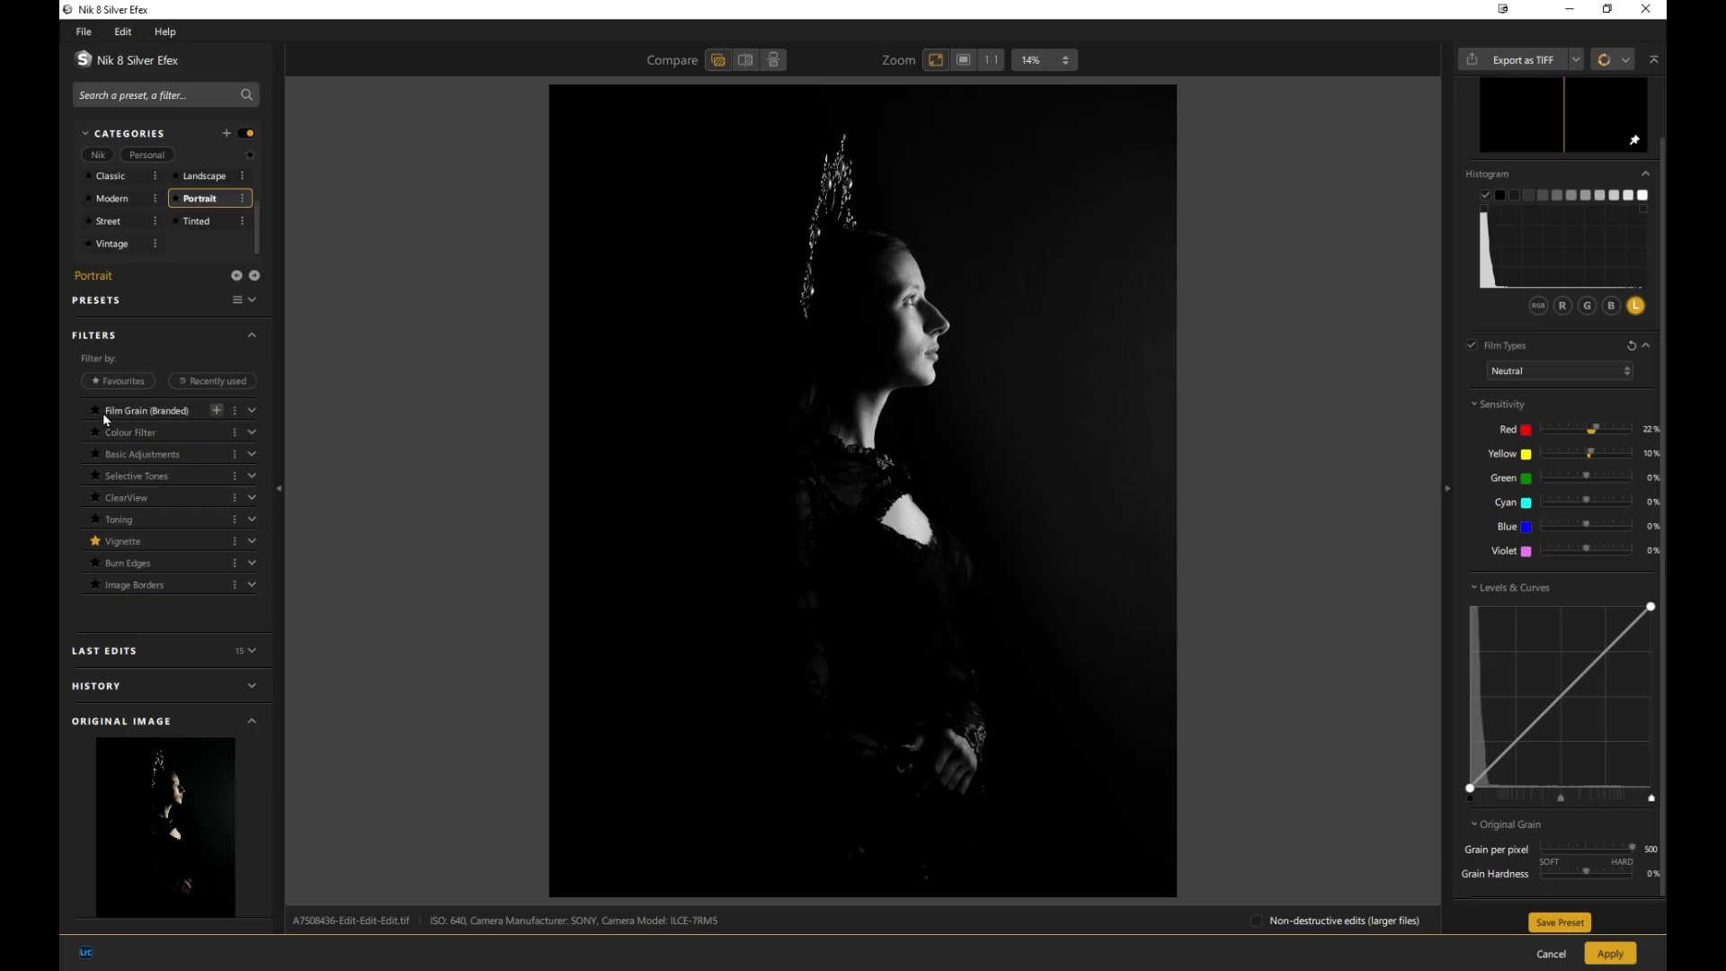
left_click(253, 410)
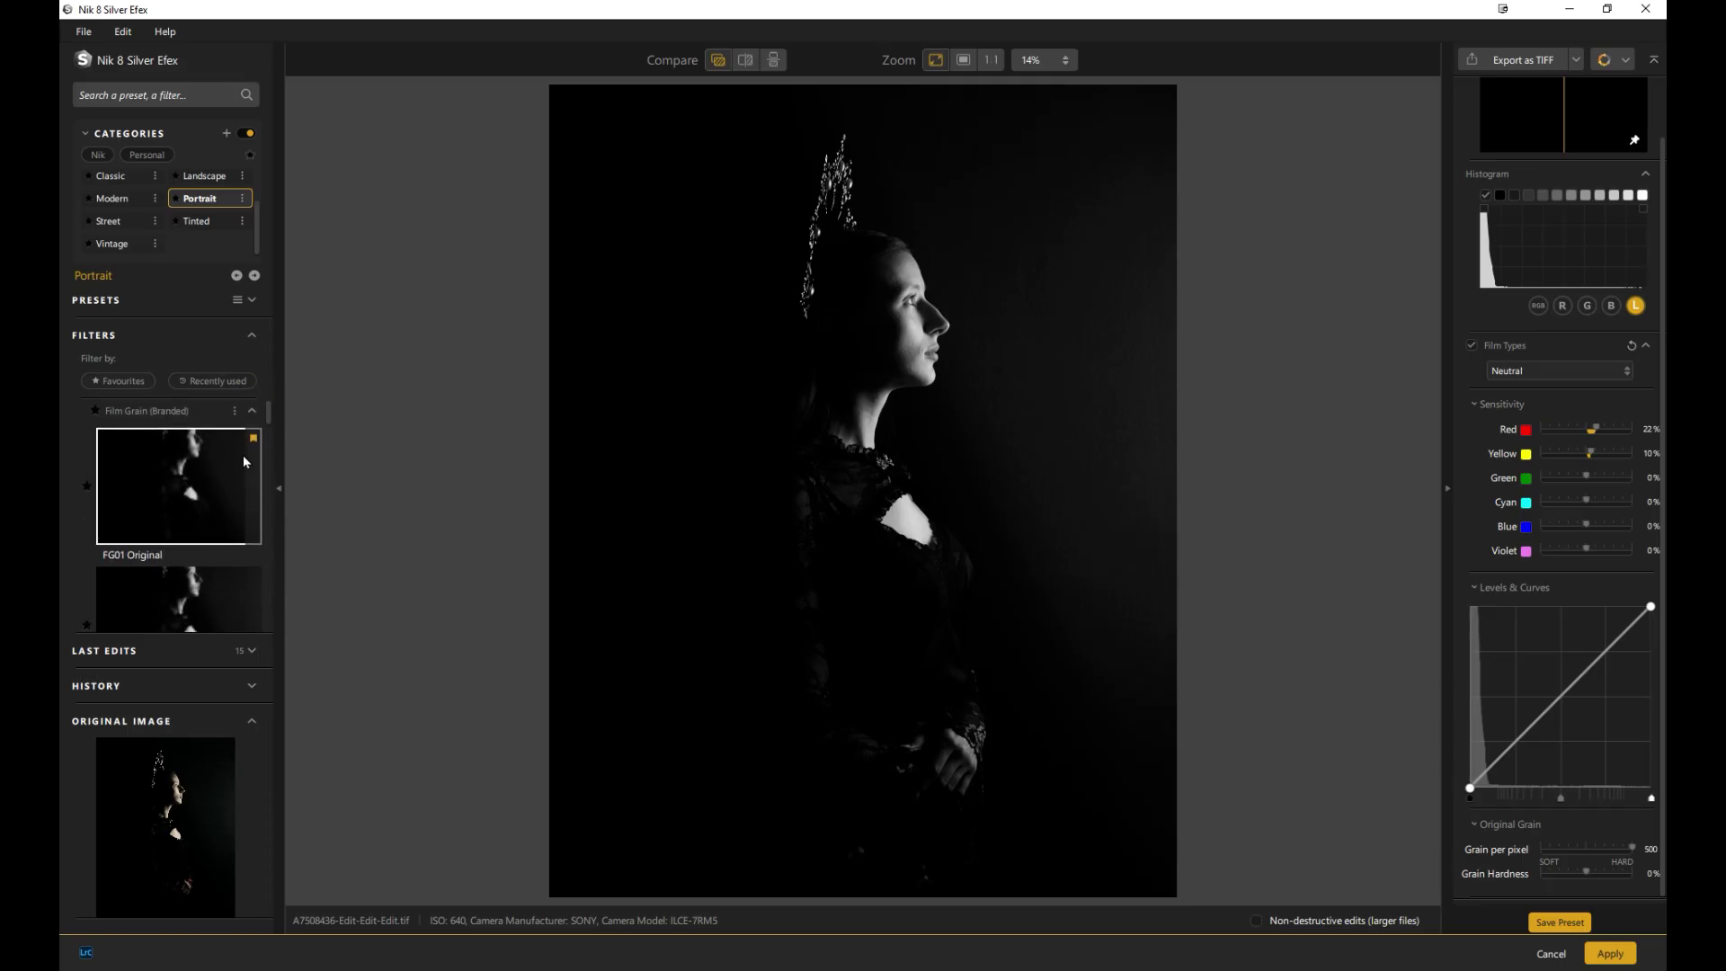
left_click(252, 411)
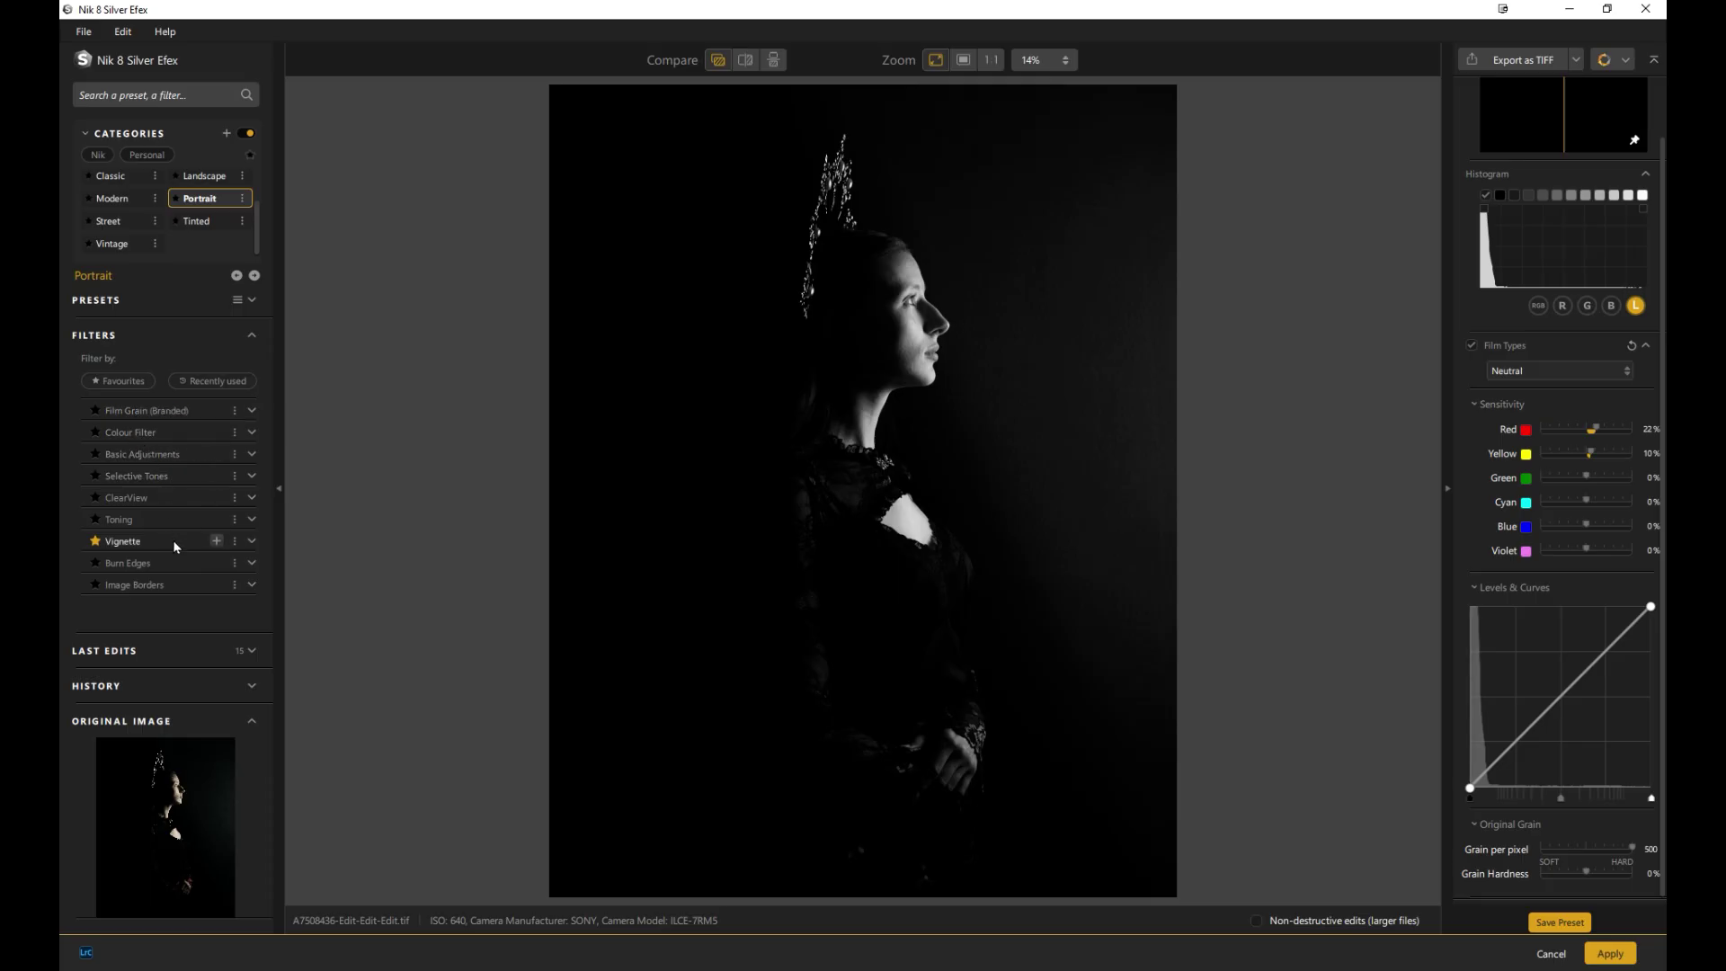
Apply the IB02 Type 1 image border, preview other border types such as Type 10 and keep Type 1
left_click(252, 584)
scroll(253, 583, "down", 2)
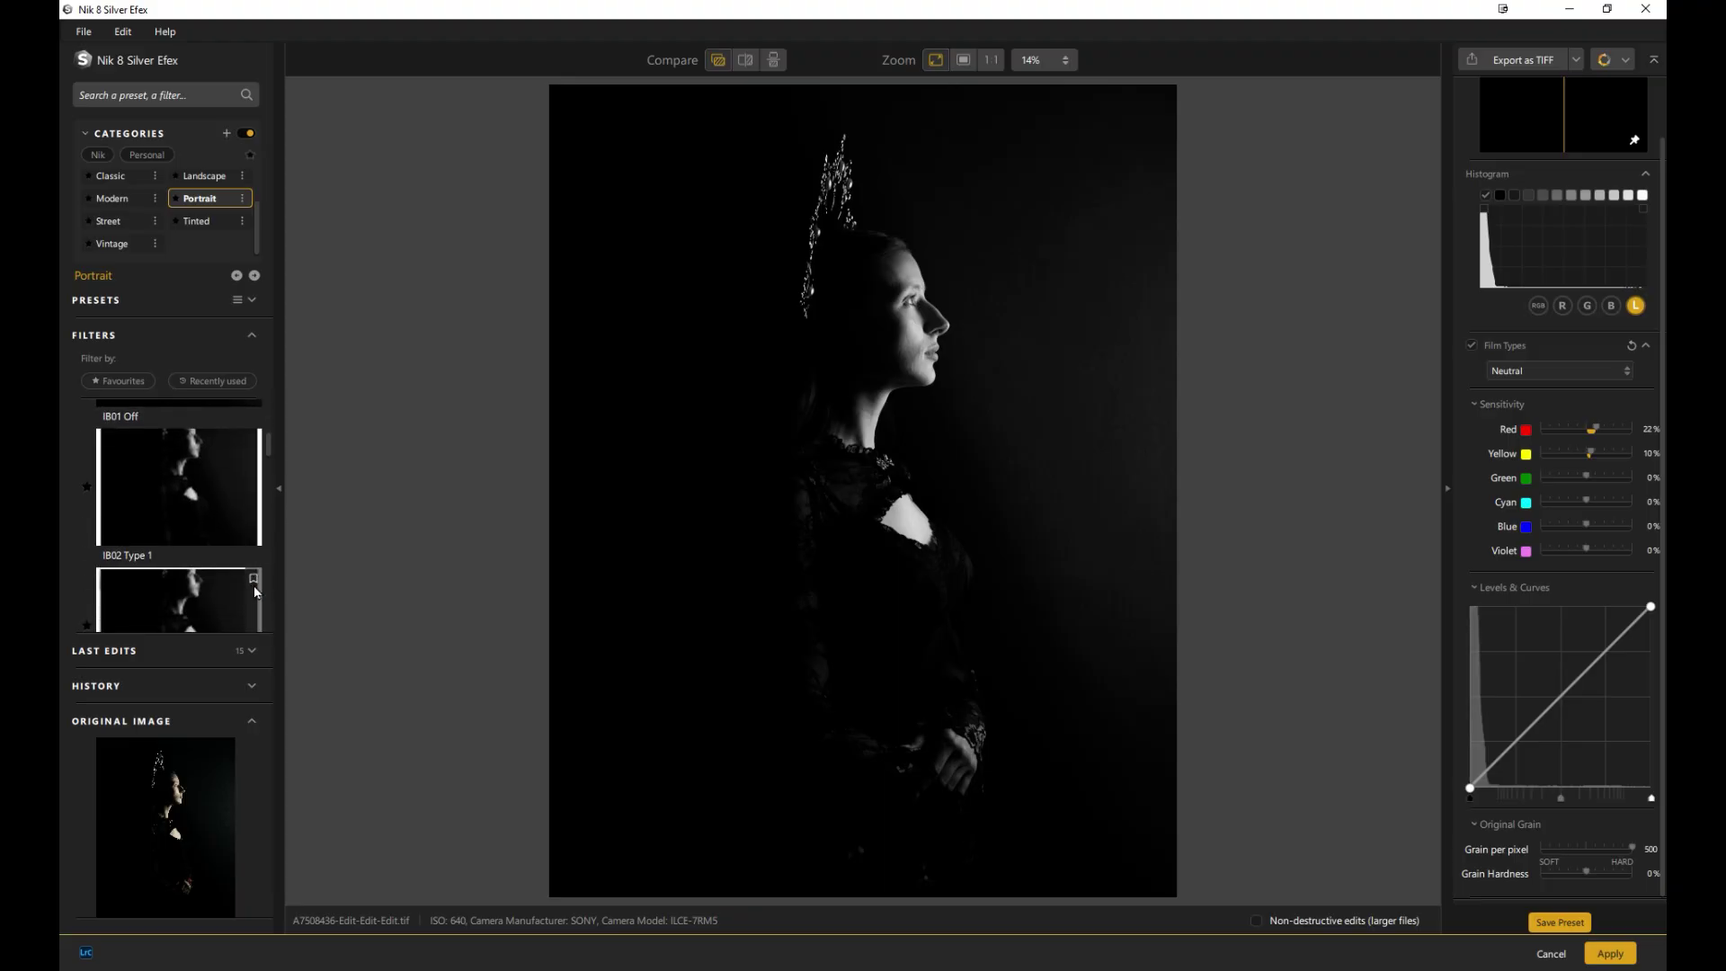
left_click(195, 494)
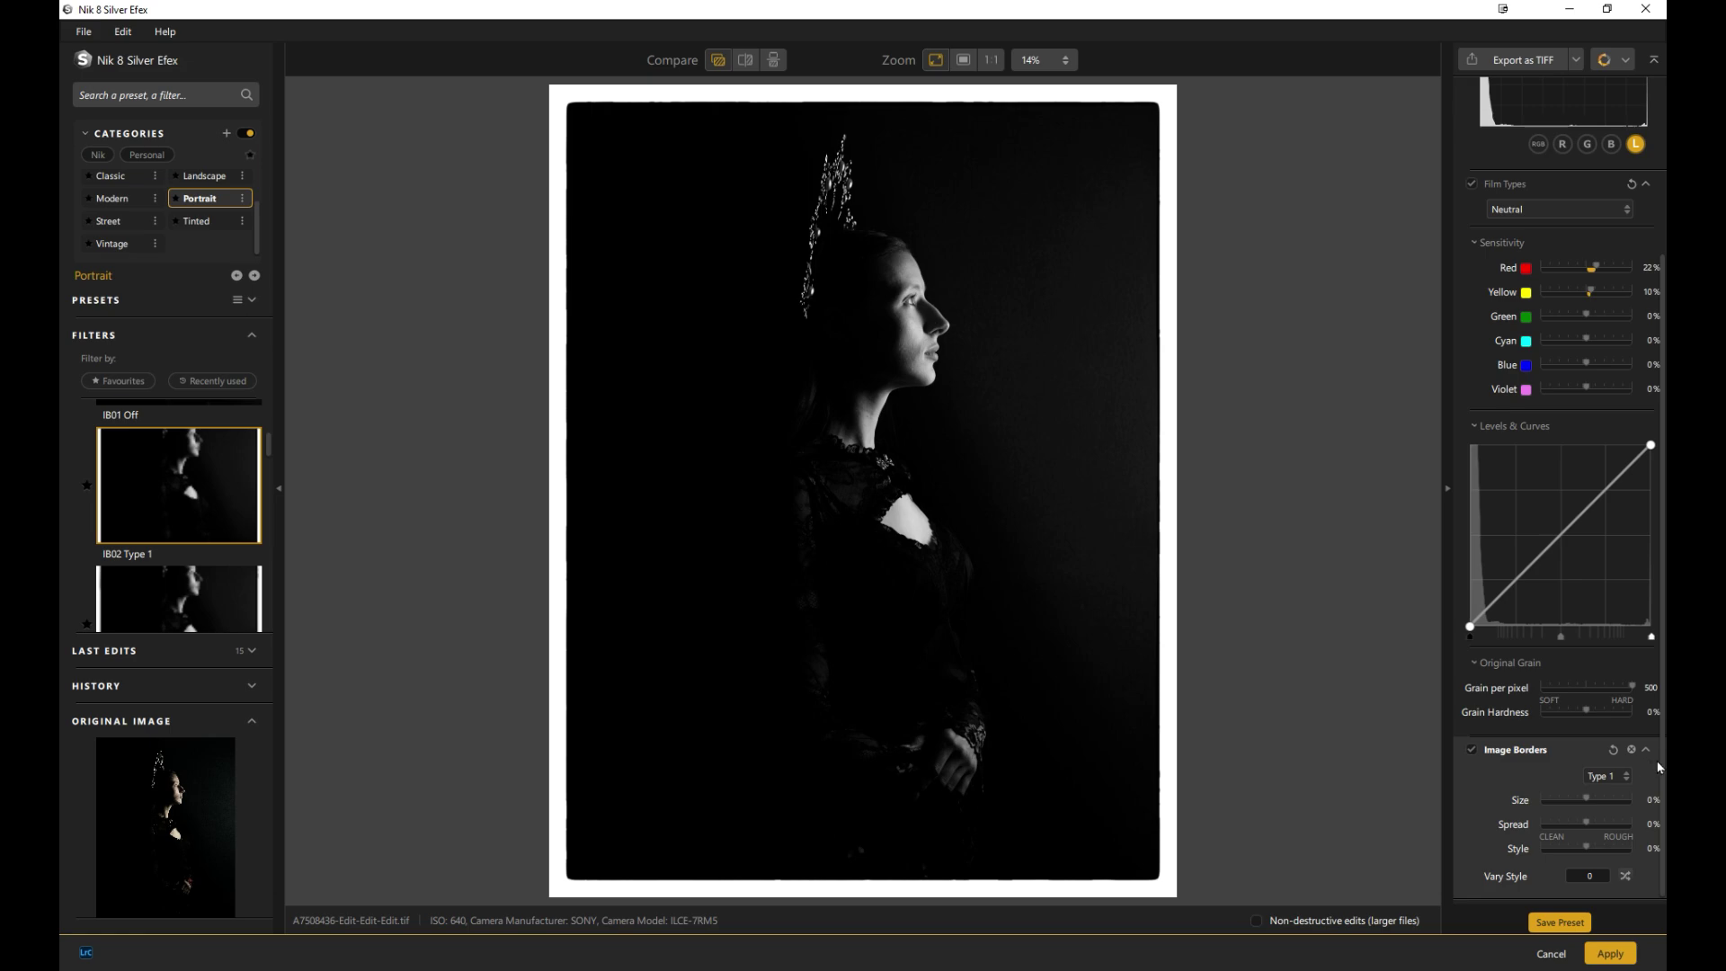
left_click(1627, 778)
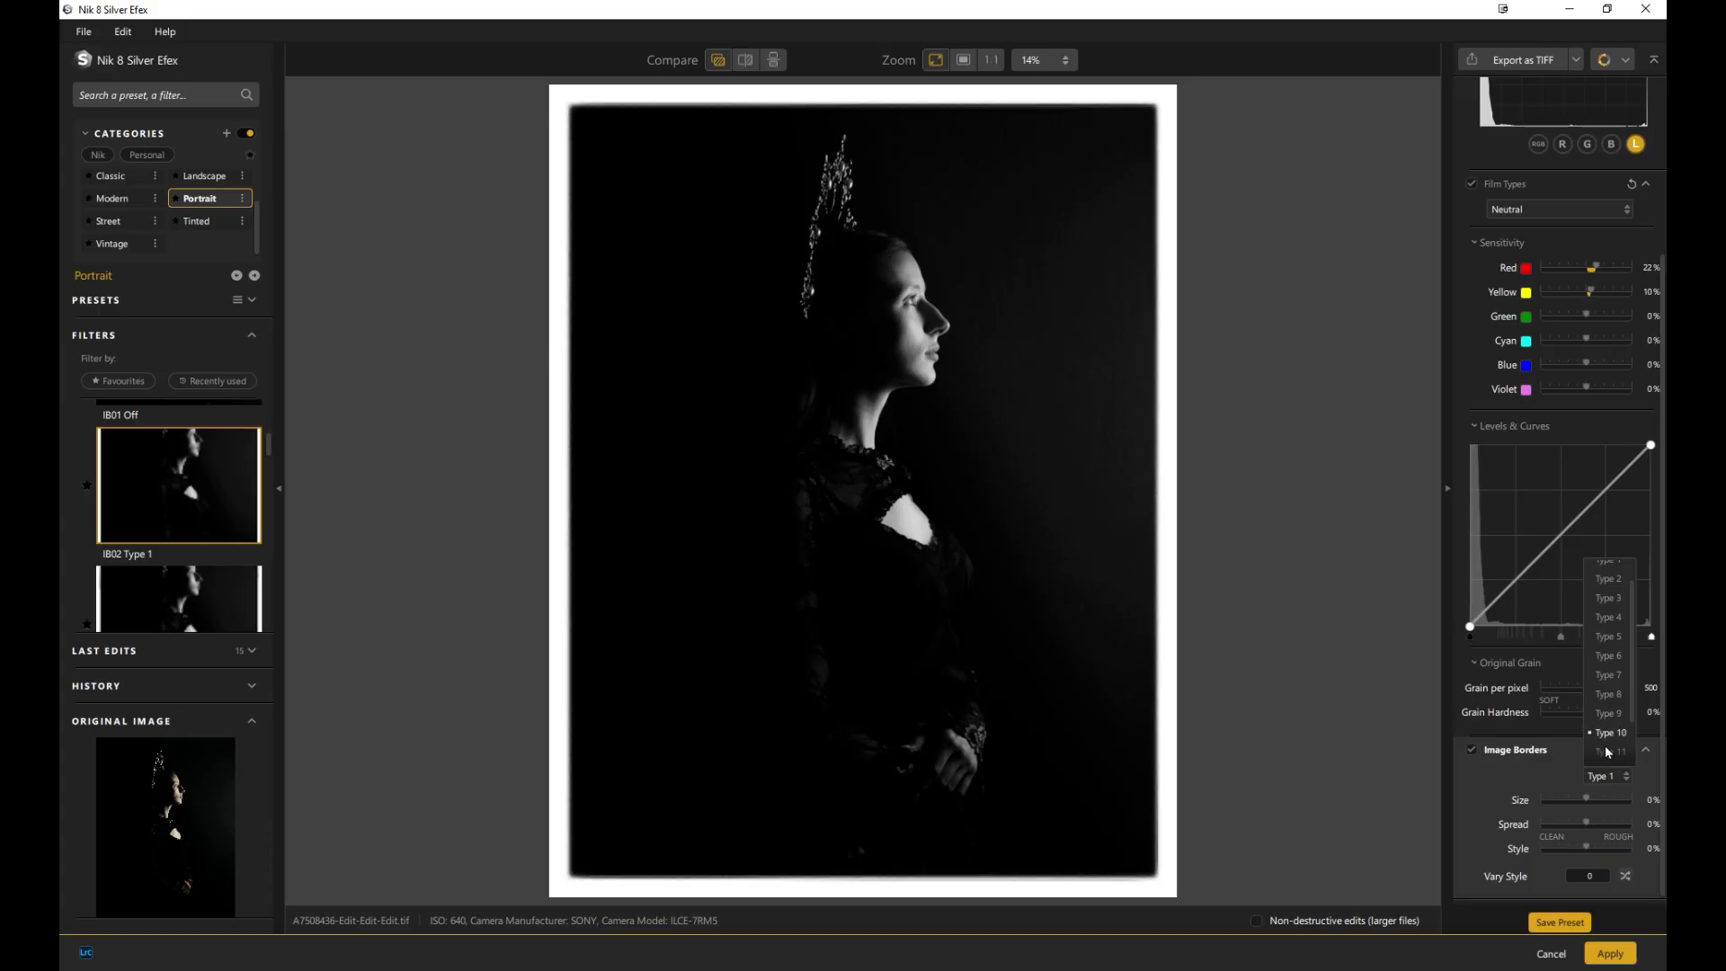
left_click(1463, 791)
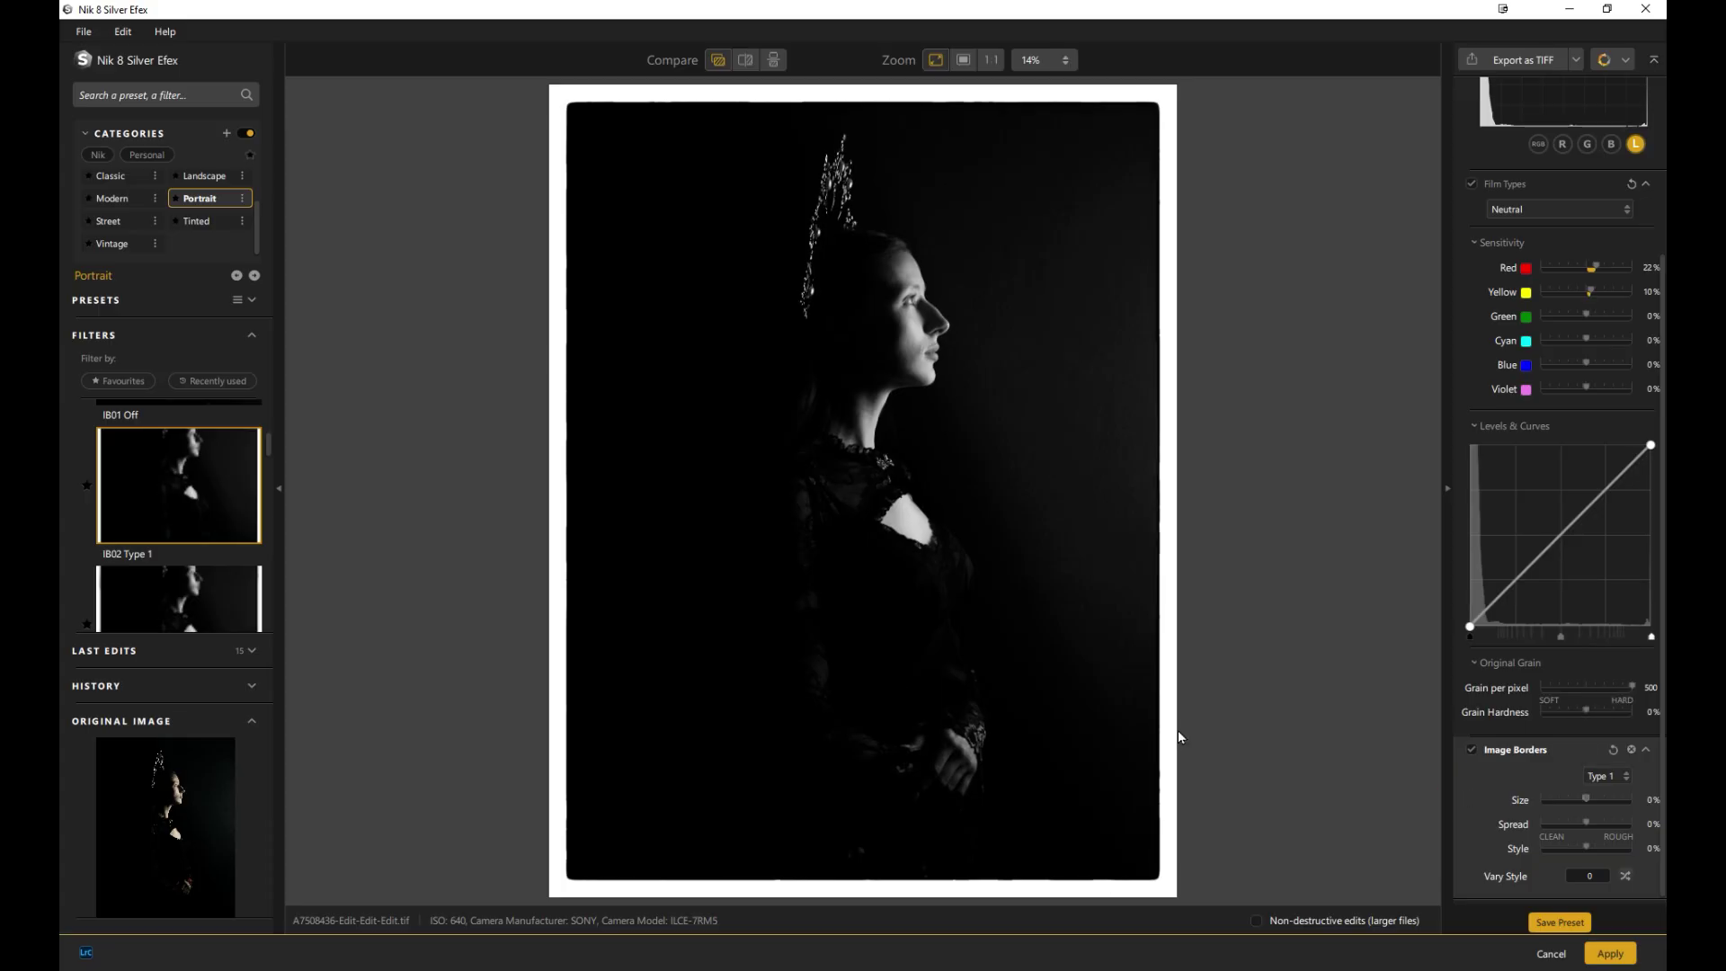
Switch to the Classic category and add the CF06 Blue colour filter to the portrait
scroll(240, 440, "up", 5)
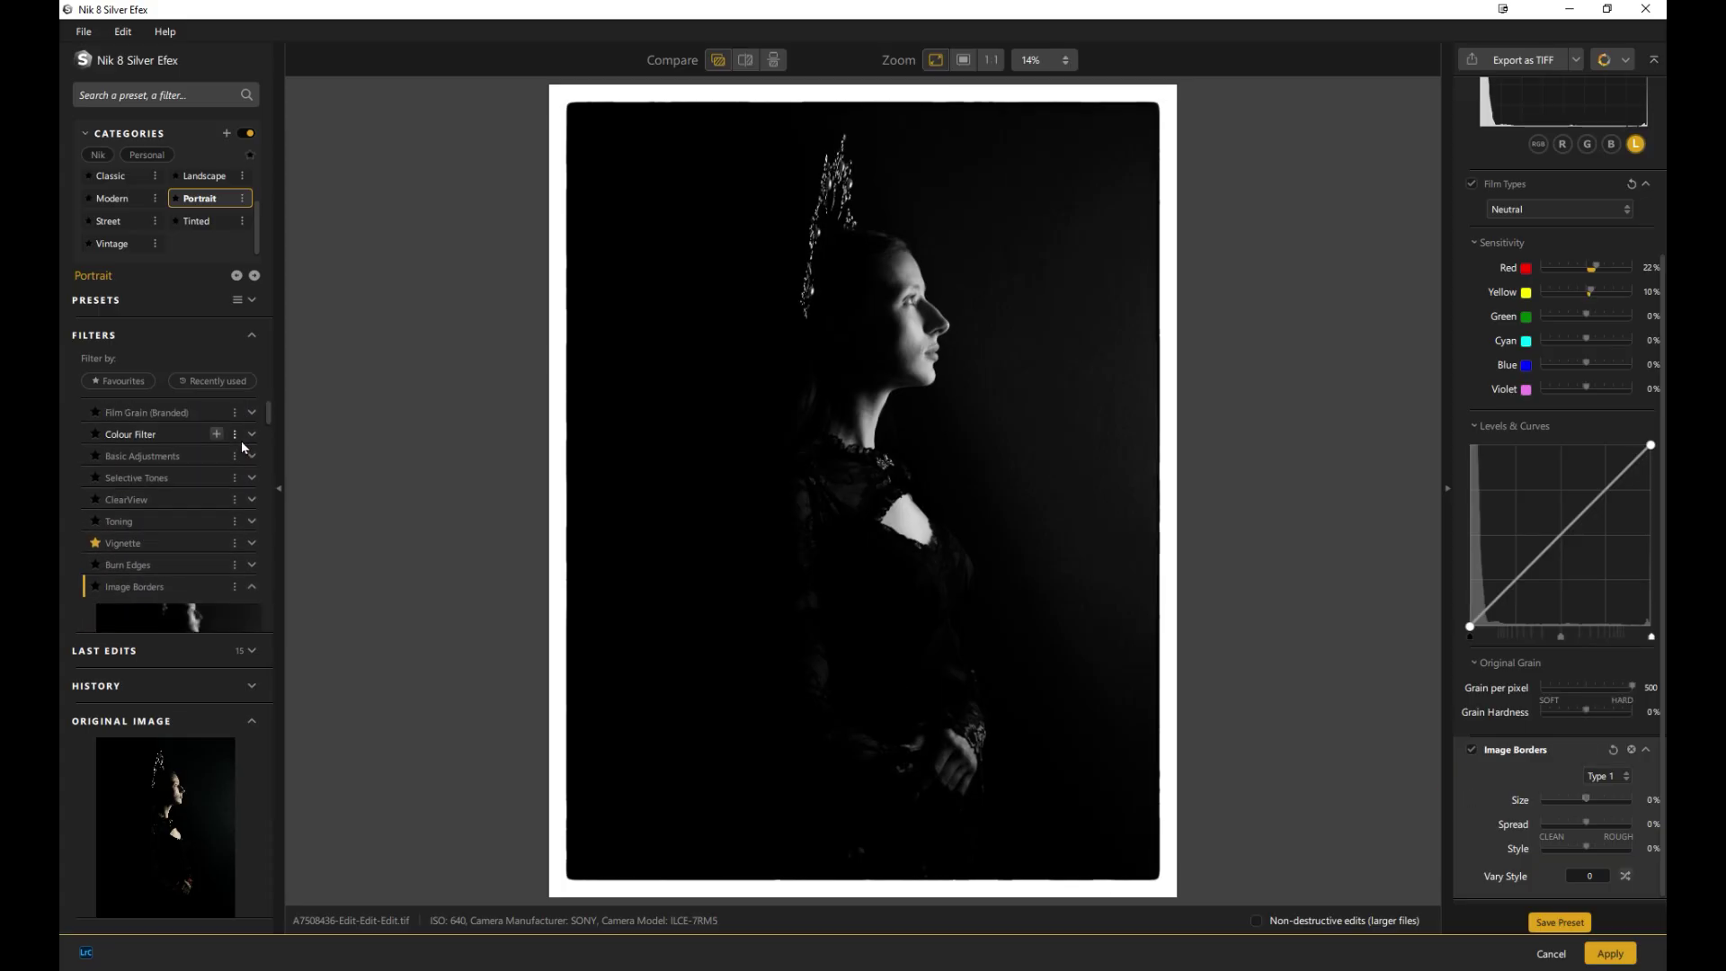
left_click(111, 176)
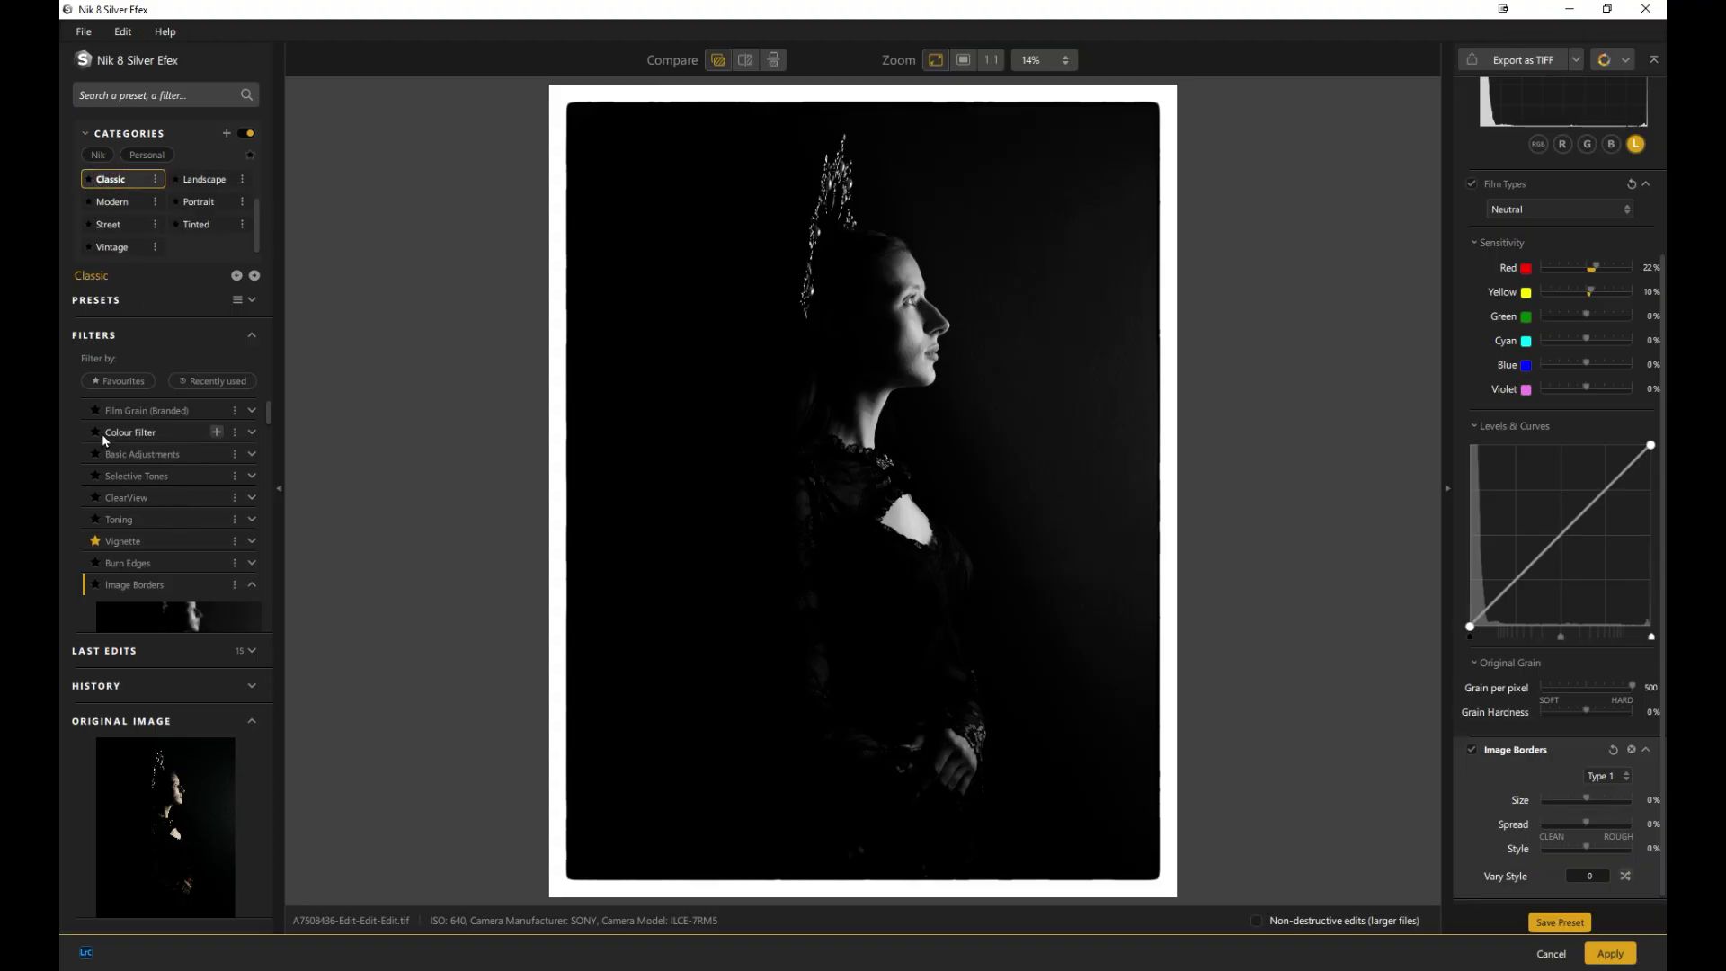
left_click(251, 432)
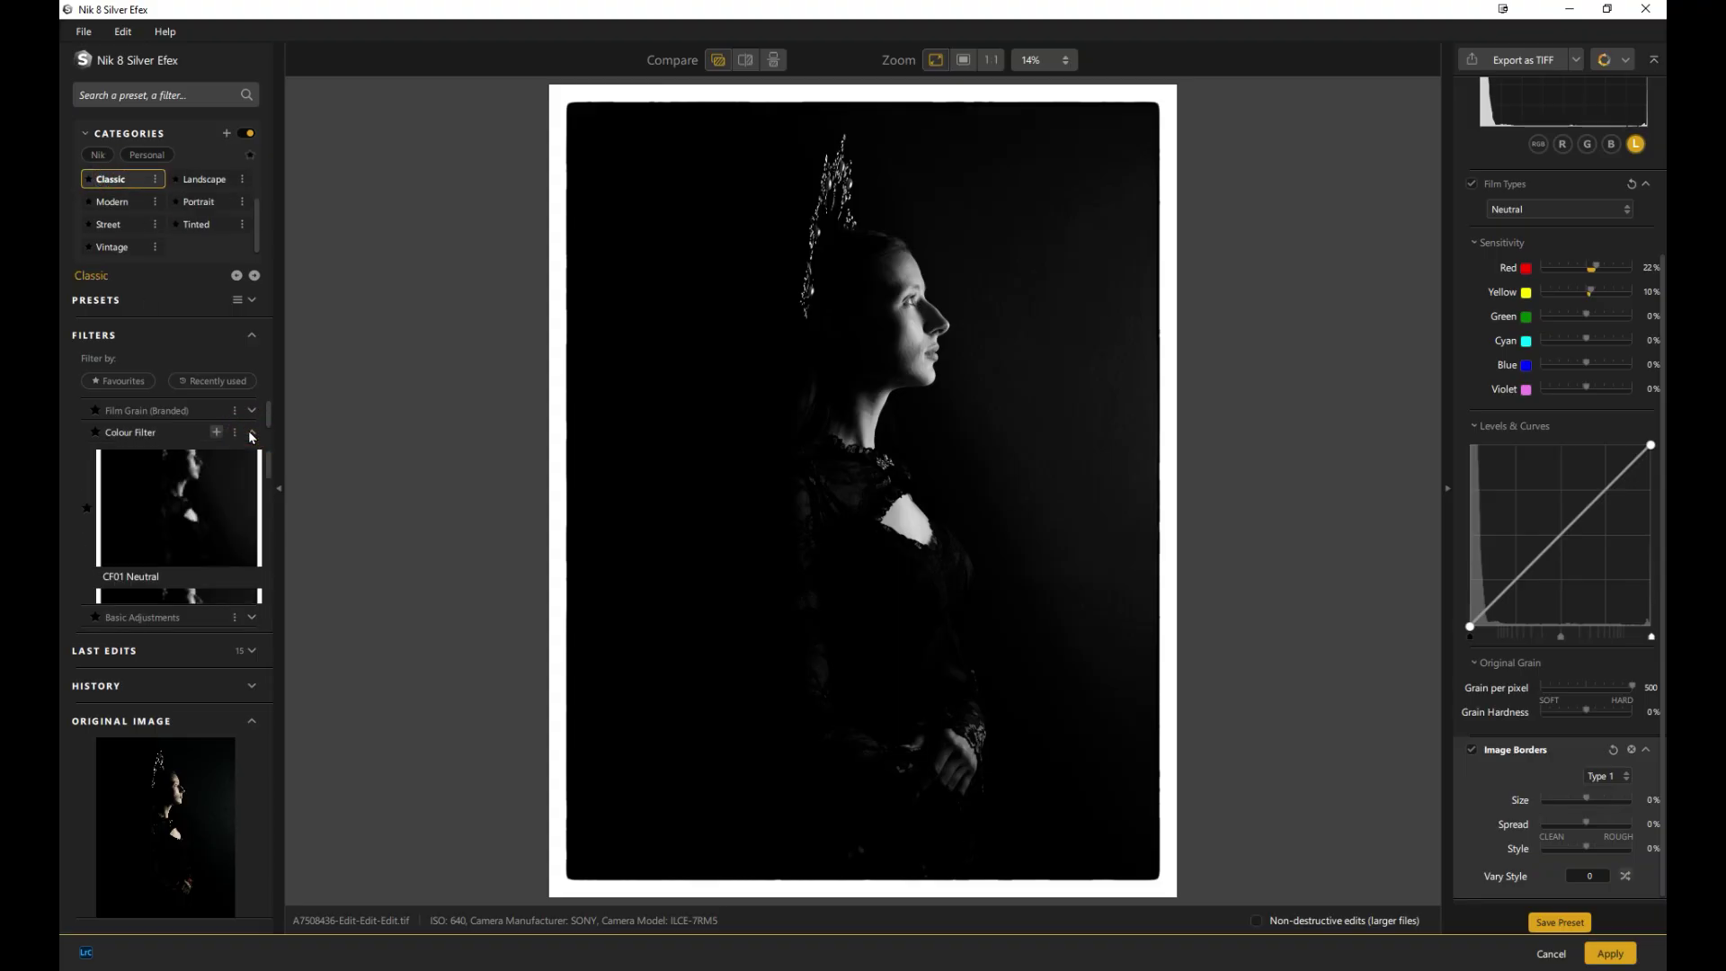
scroll(205, 517, "down", 3)
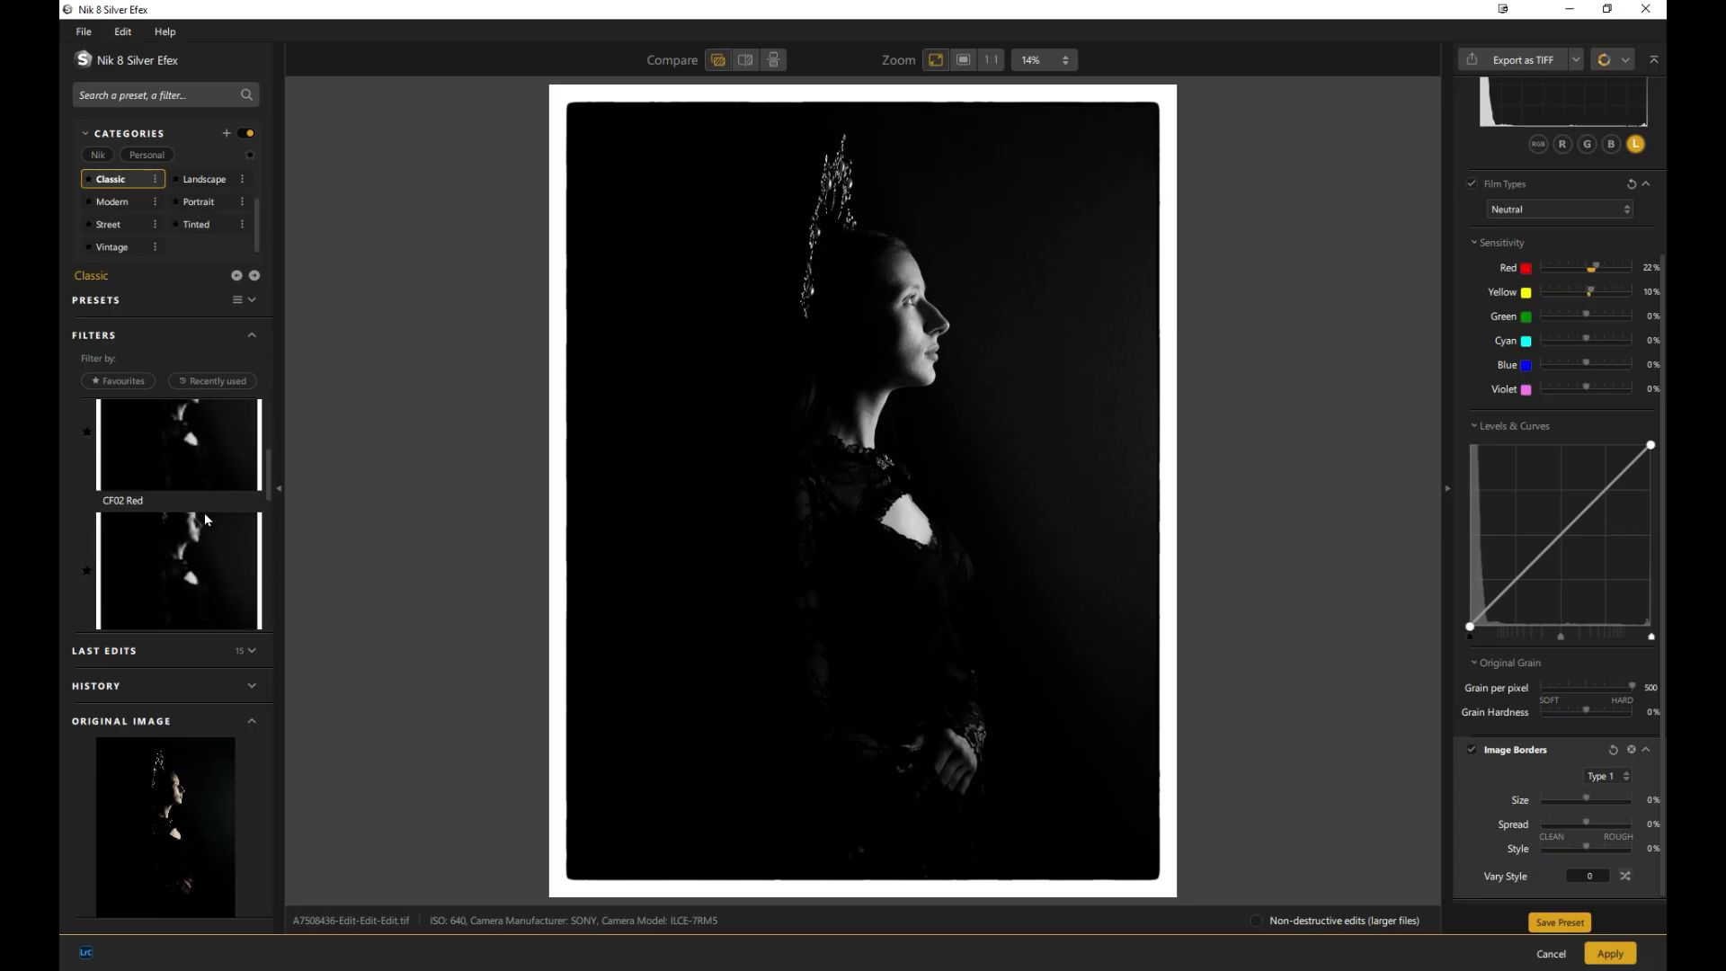
scroll(203, 513, "down", 3)
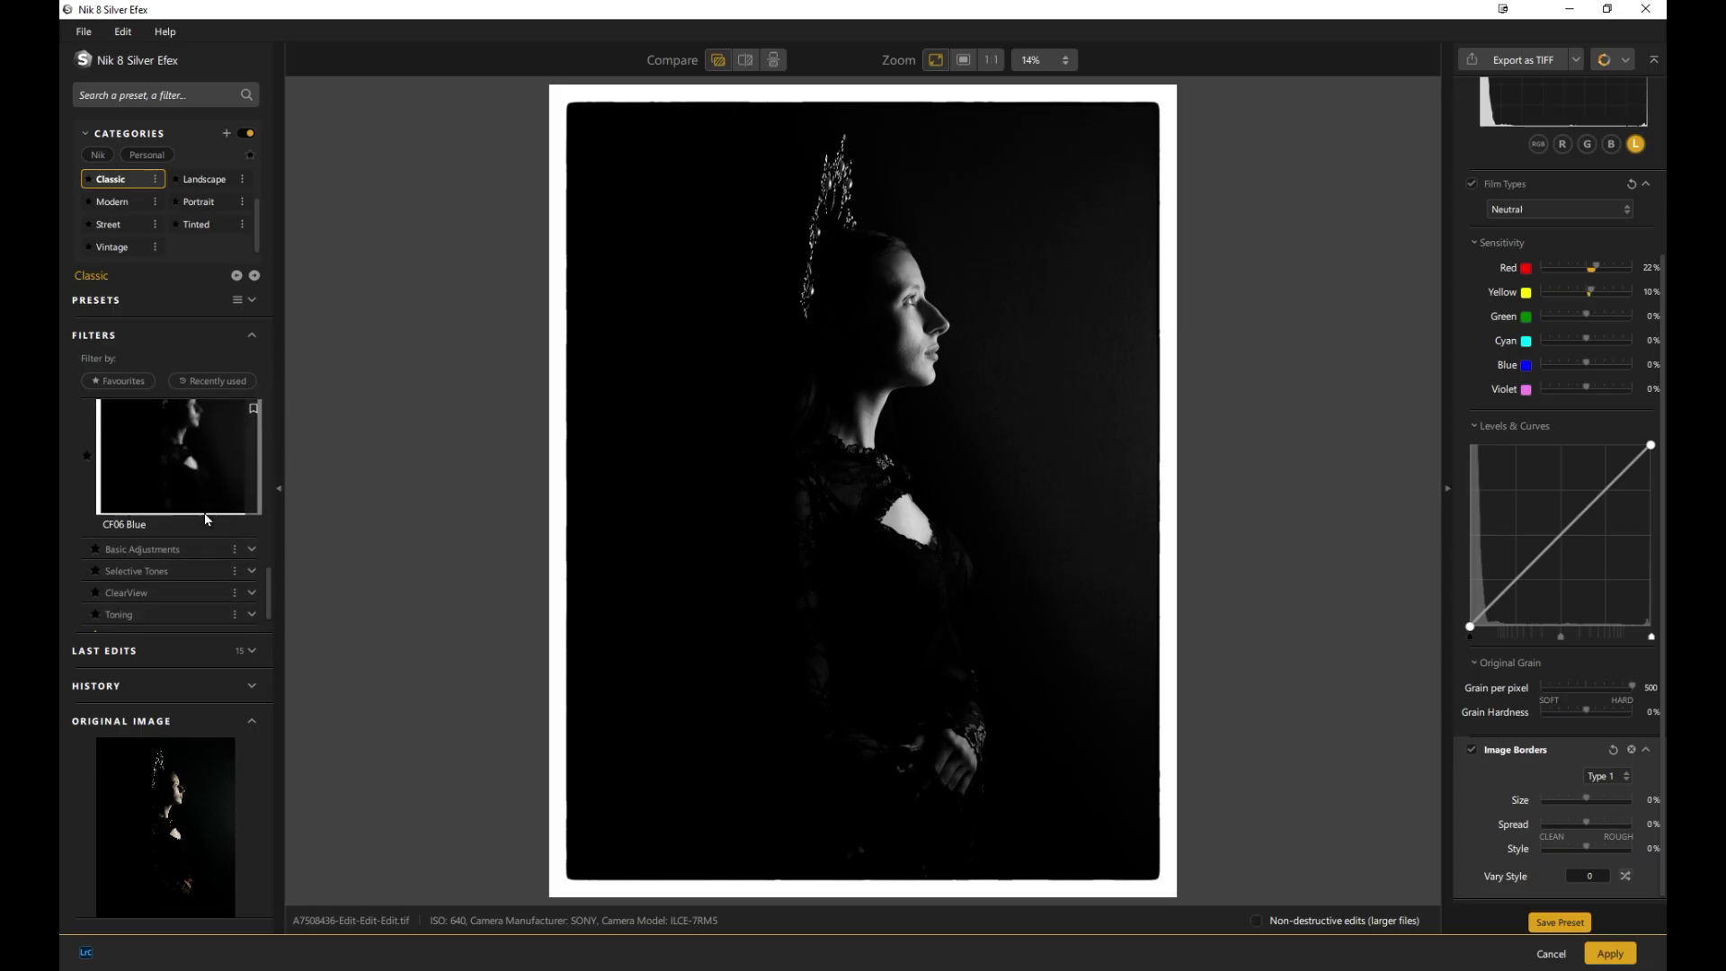
left_click(204, 511)
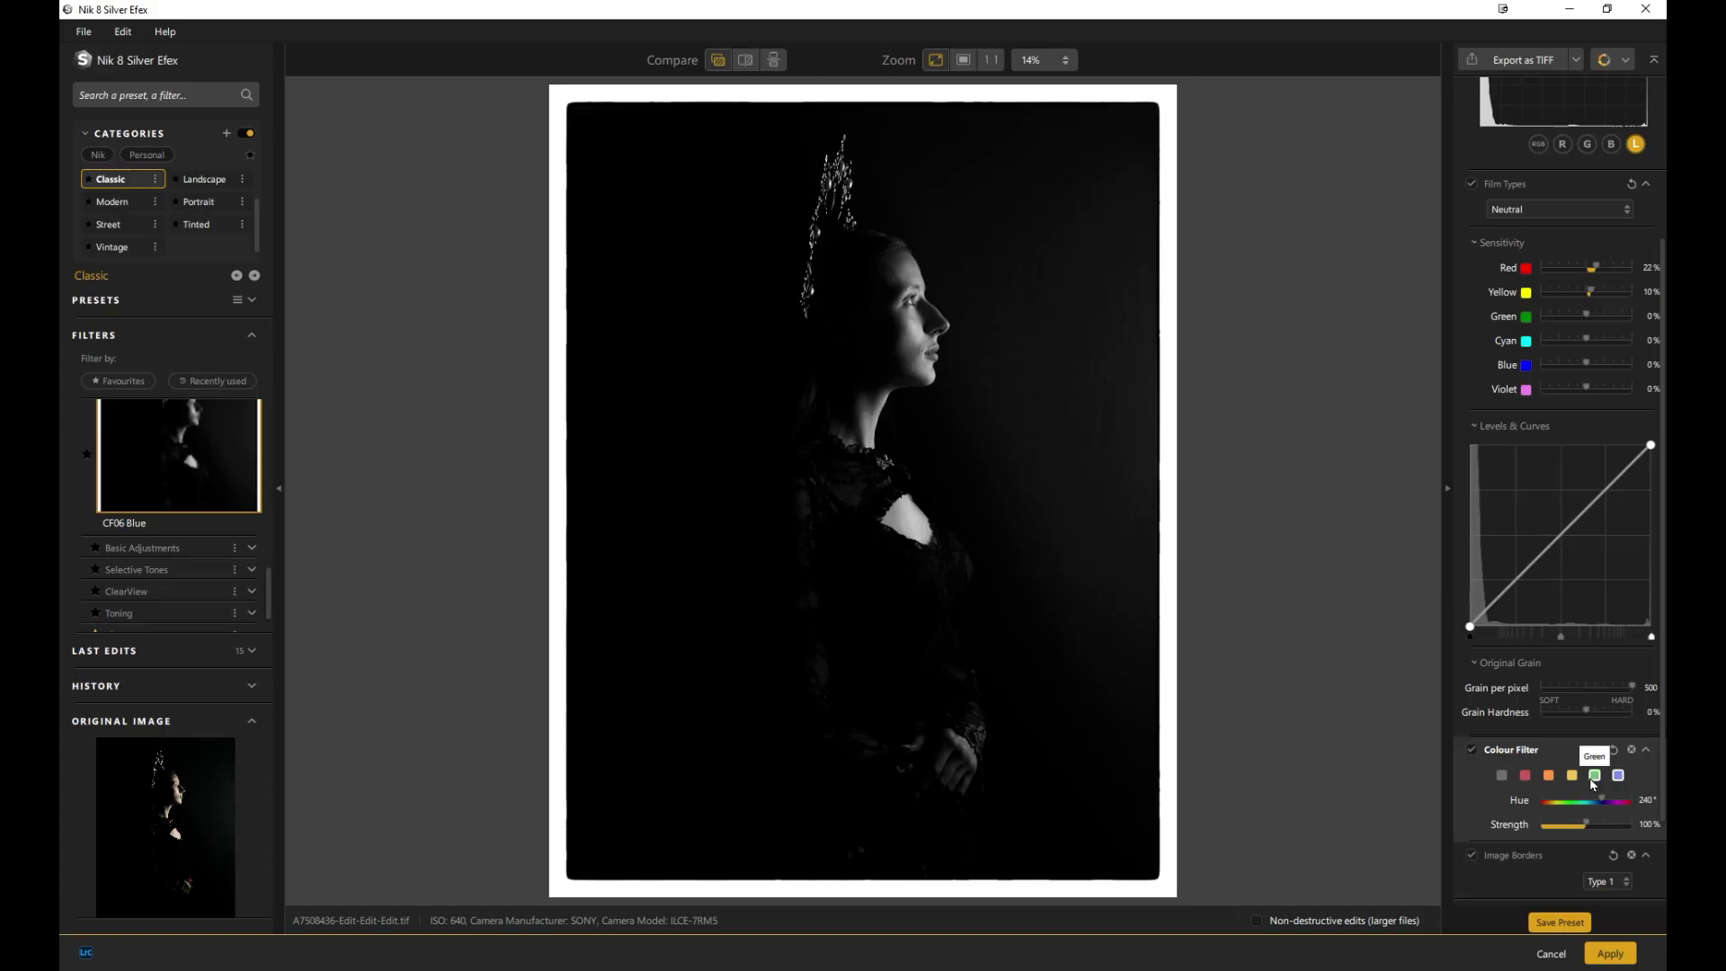
scroll(1592, 781, "down", 2)
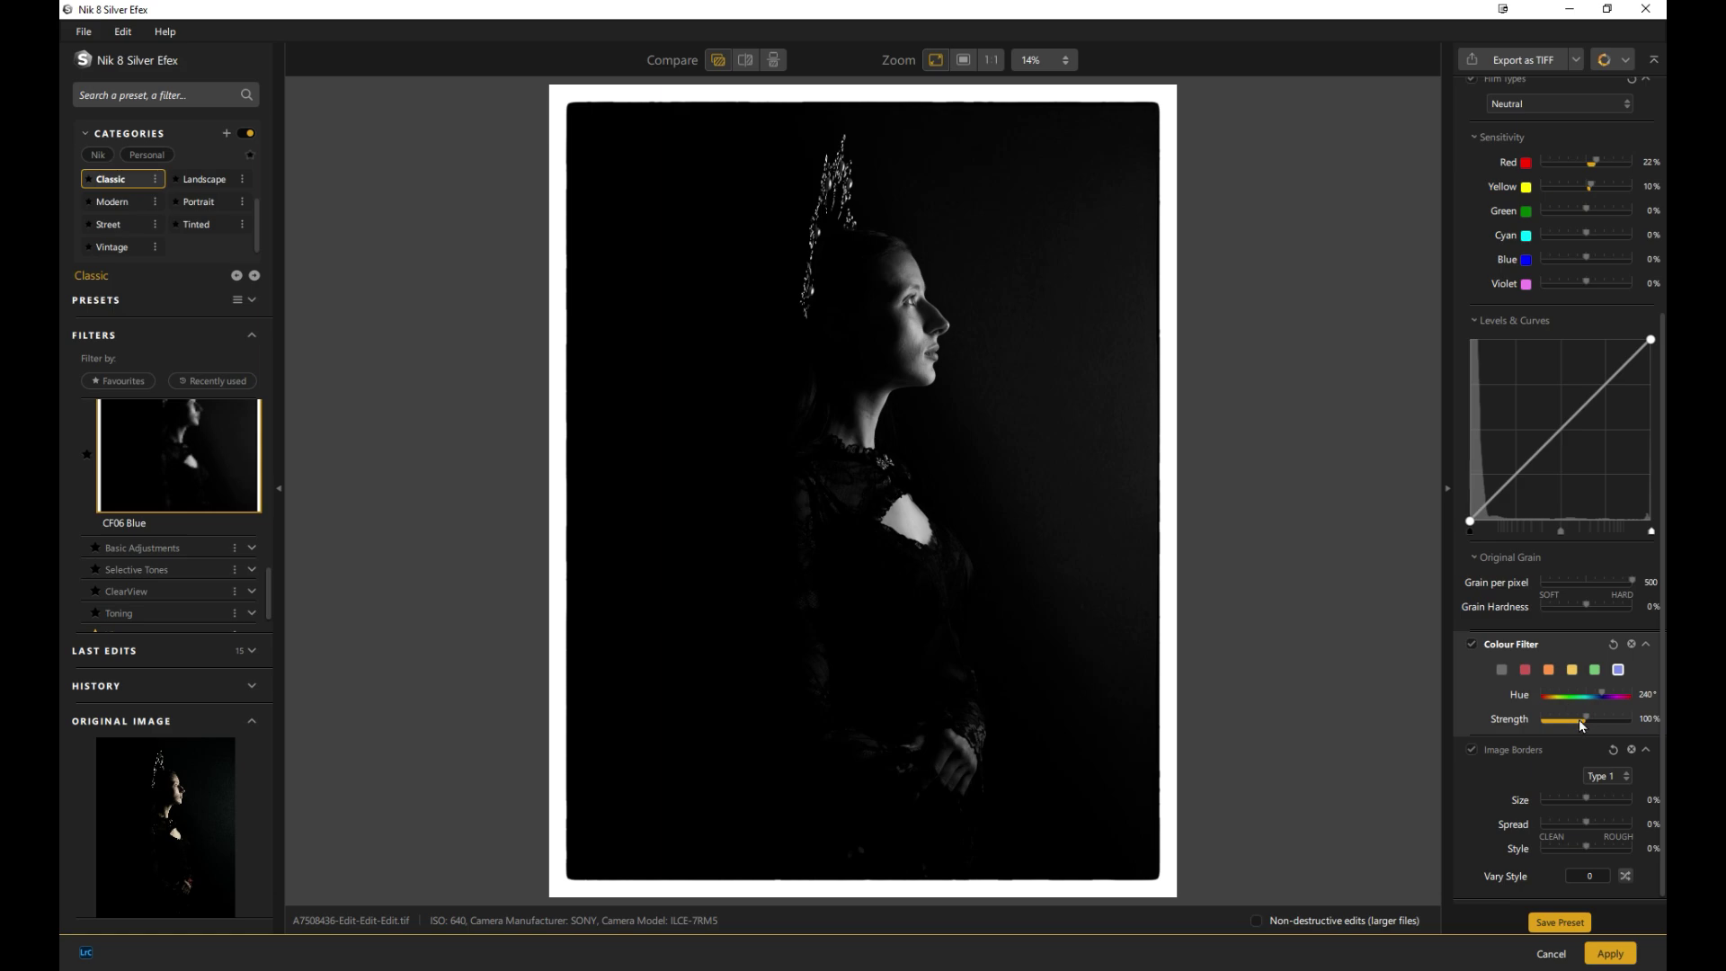
Preview film types such as Fomapan 100 Classic, Ilford Delta 100 Pro and Agfa APX 400 on the portrait, keeping Neutral
scroll(1571, 757, "up", 6)
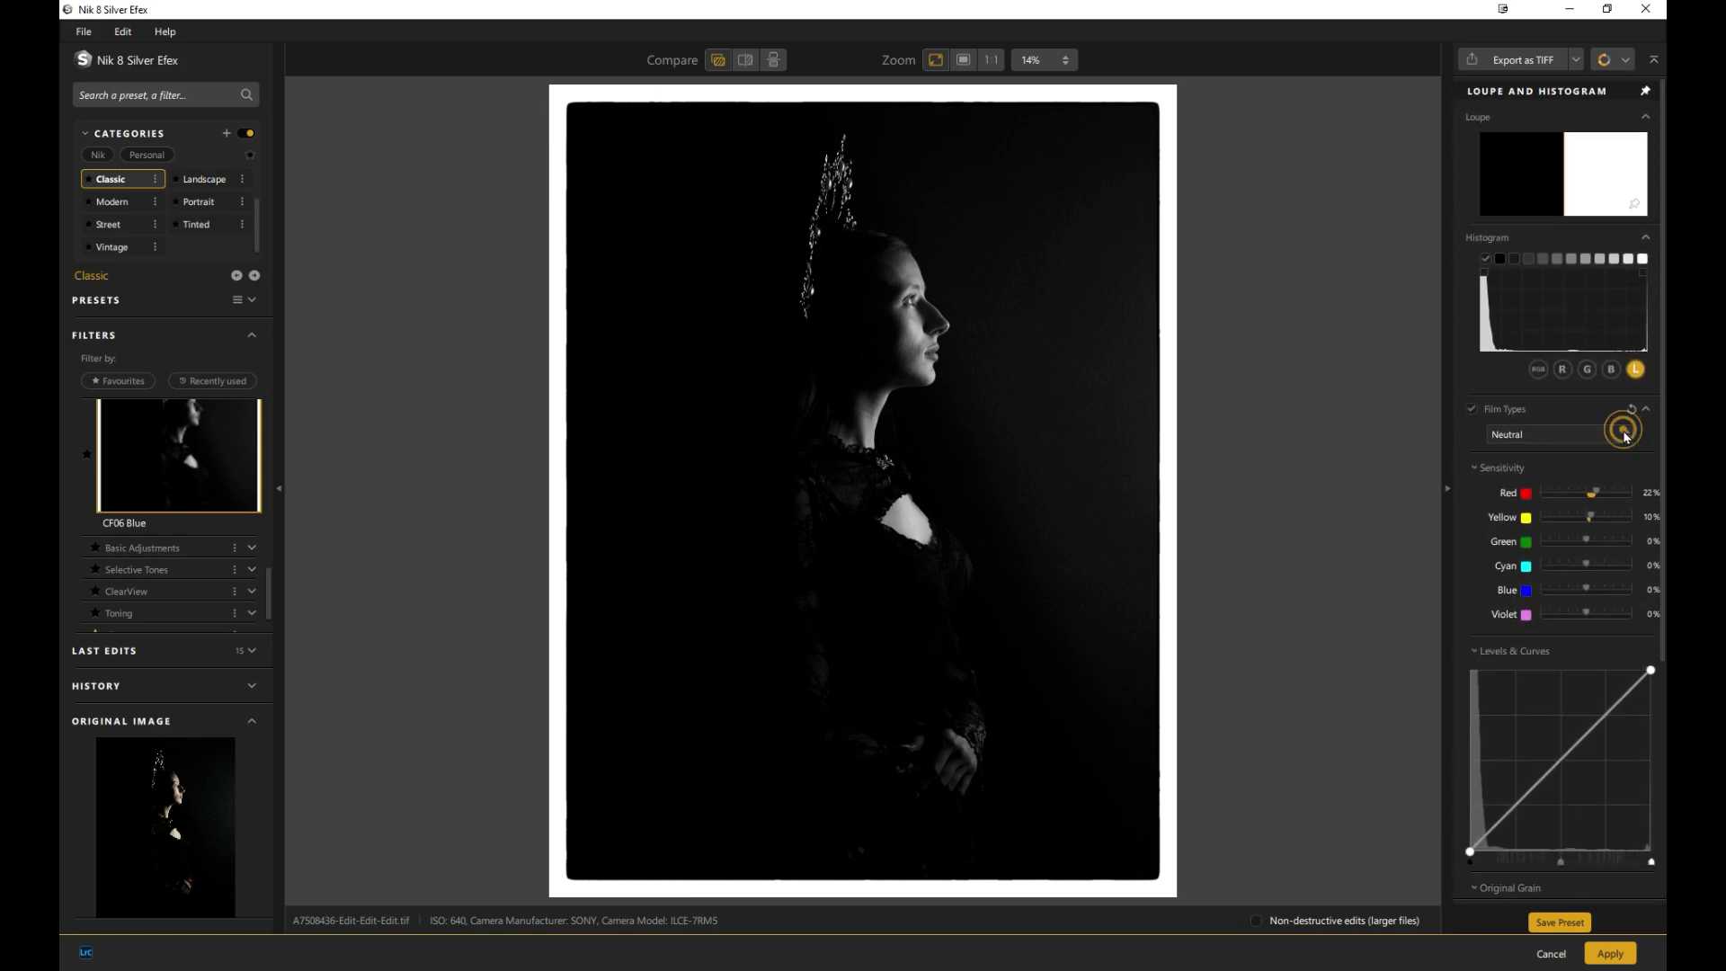
left_click(1624, 432)
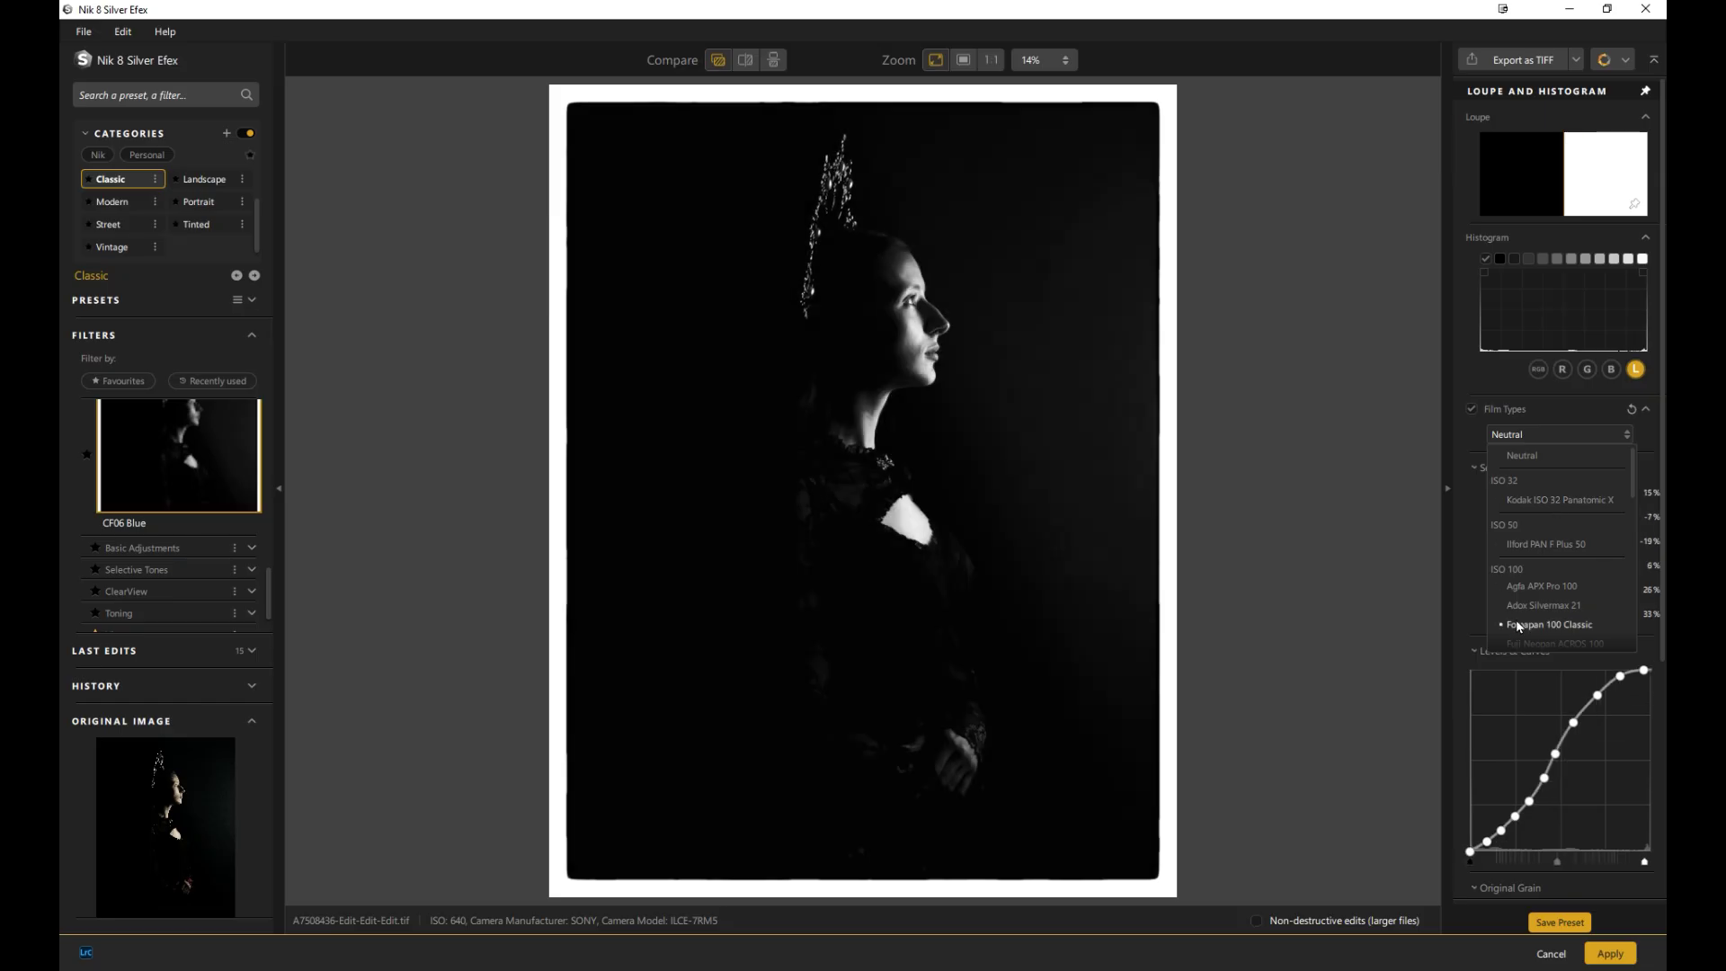
scroll(1517, 623, "down", 2)
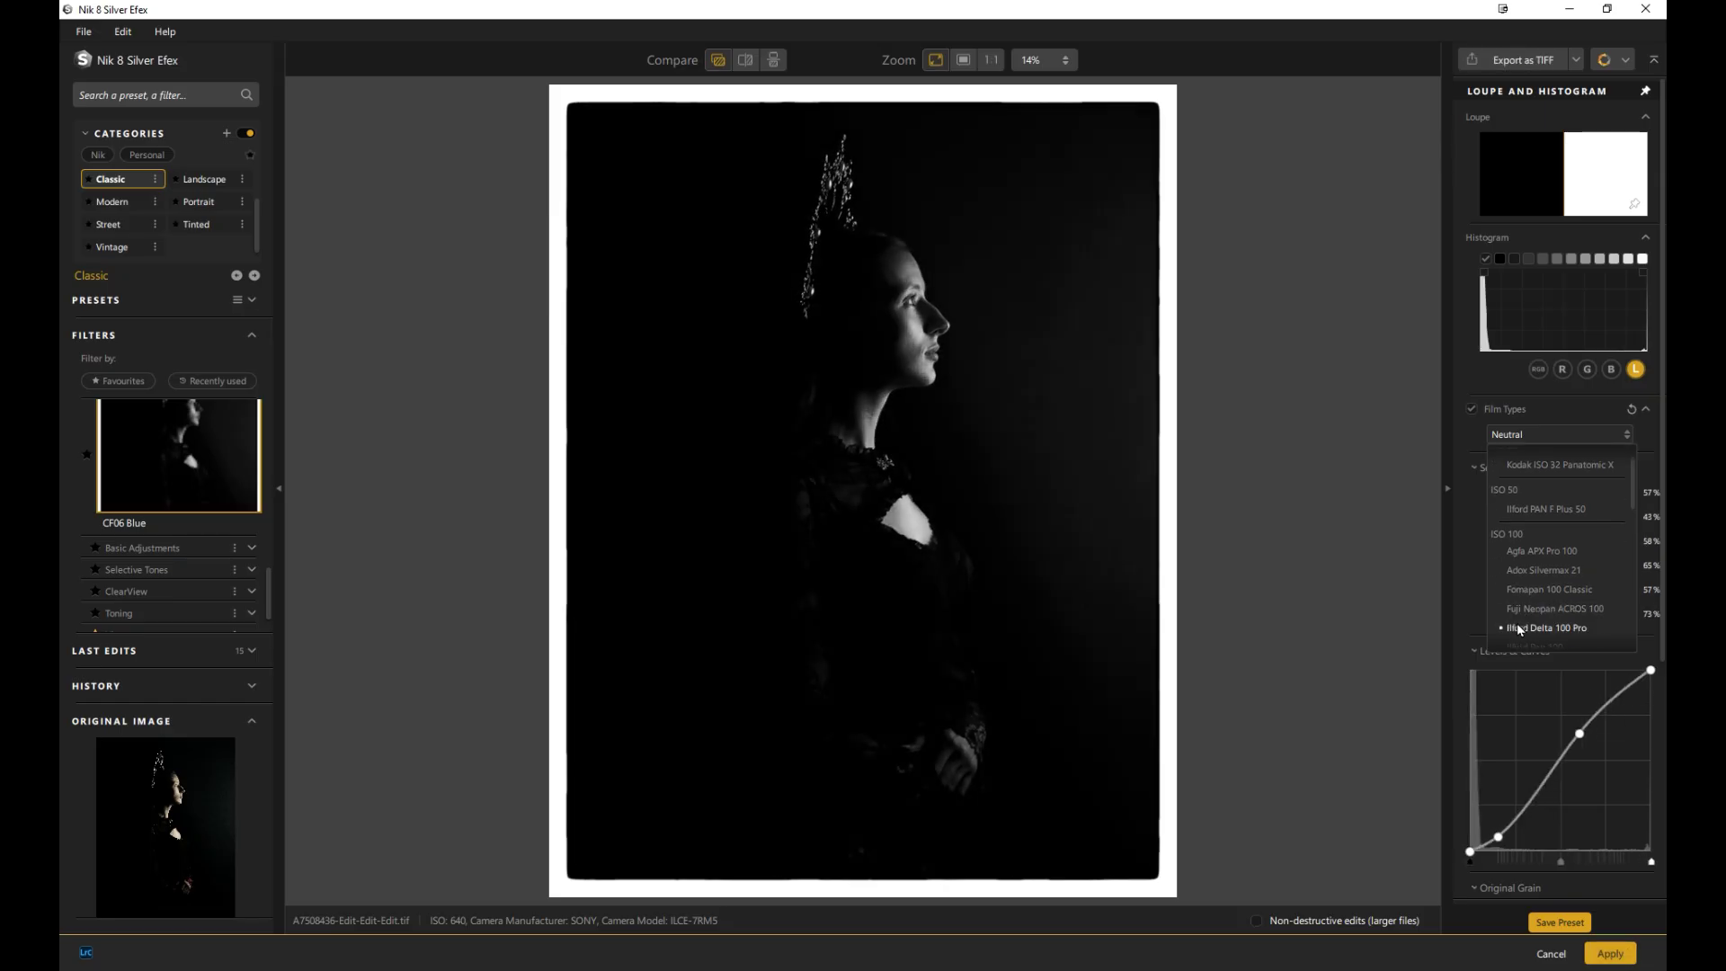
scroll(1518, 625, "down", 1)
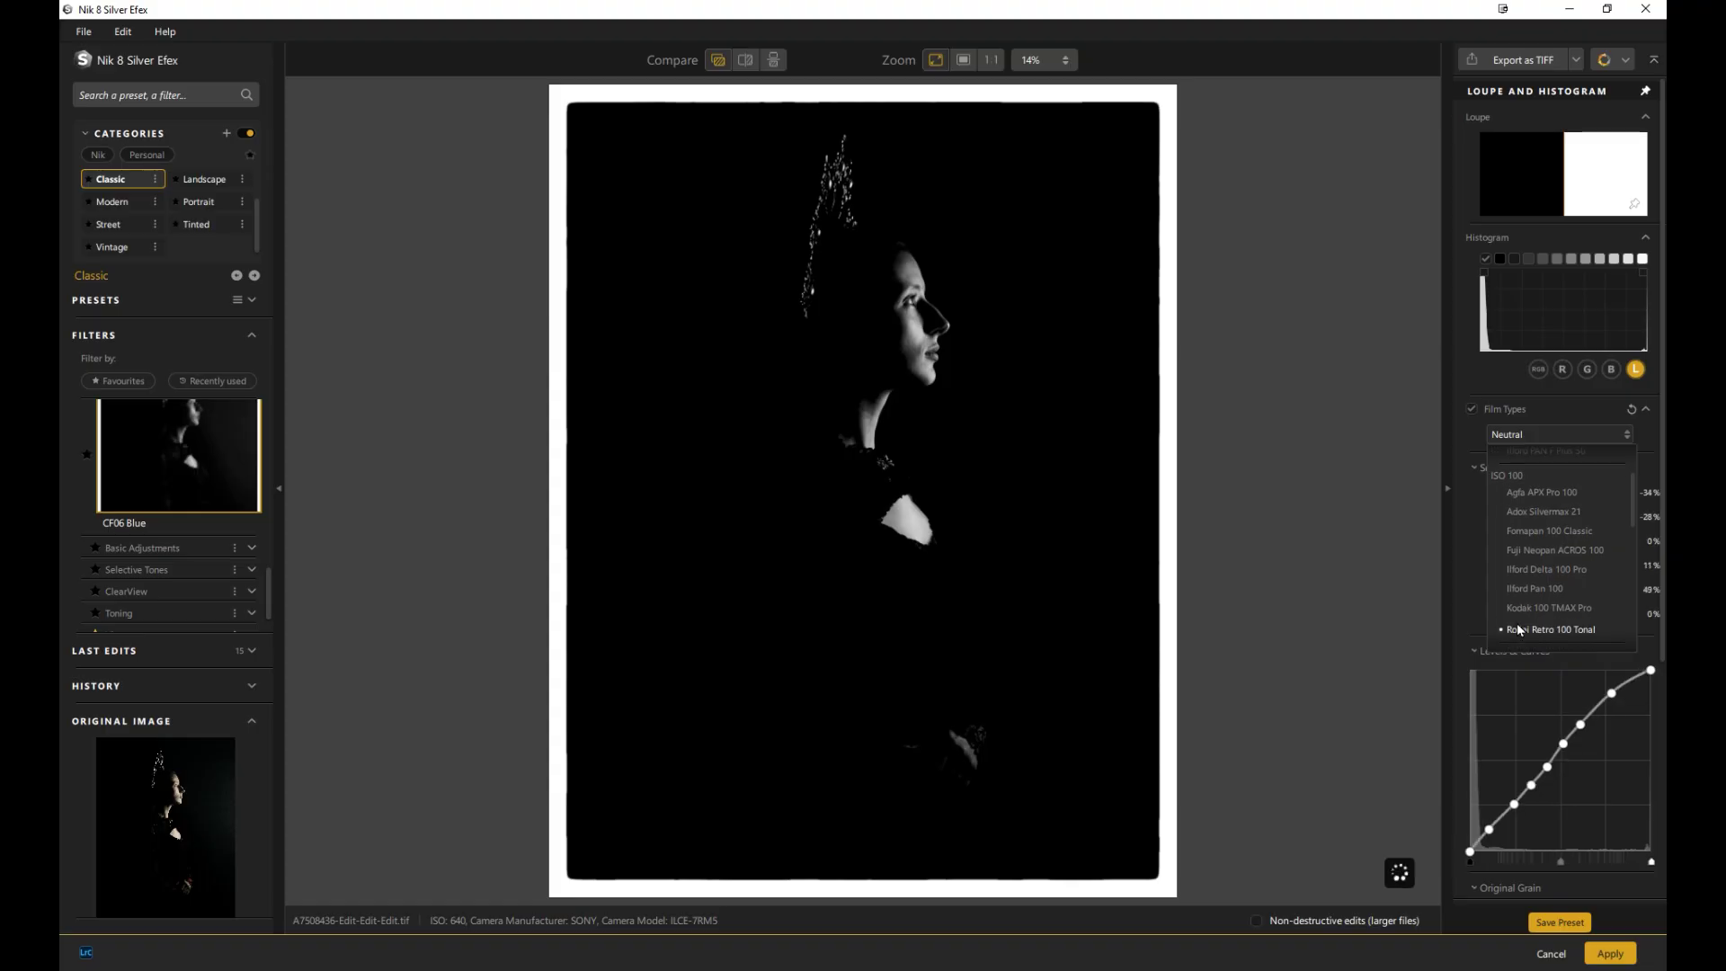
scroll(1566, 595, "down", 4)
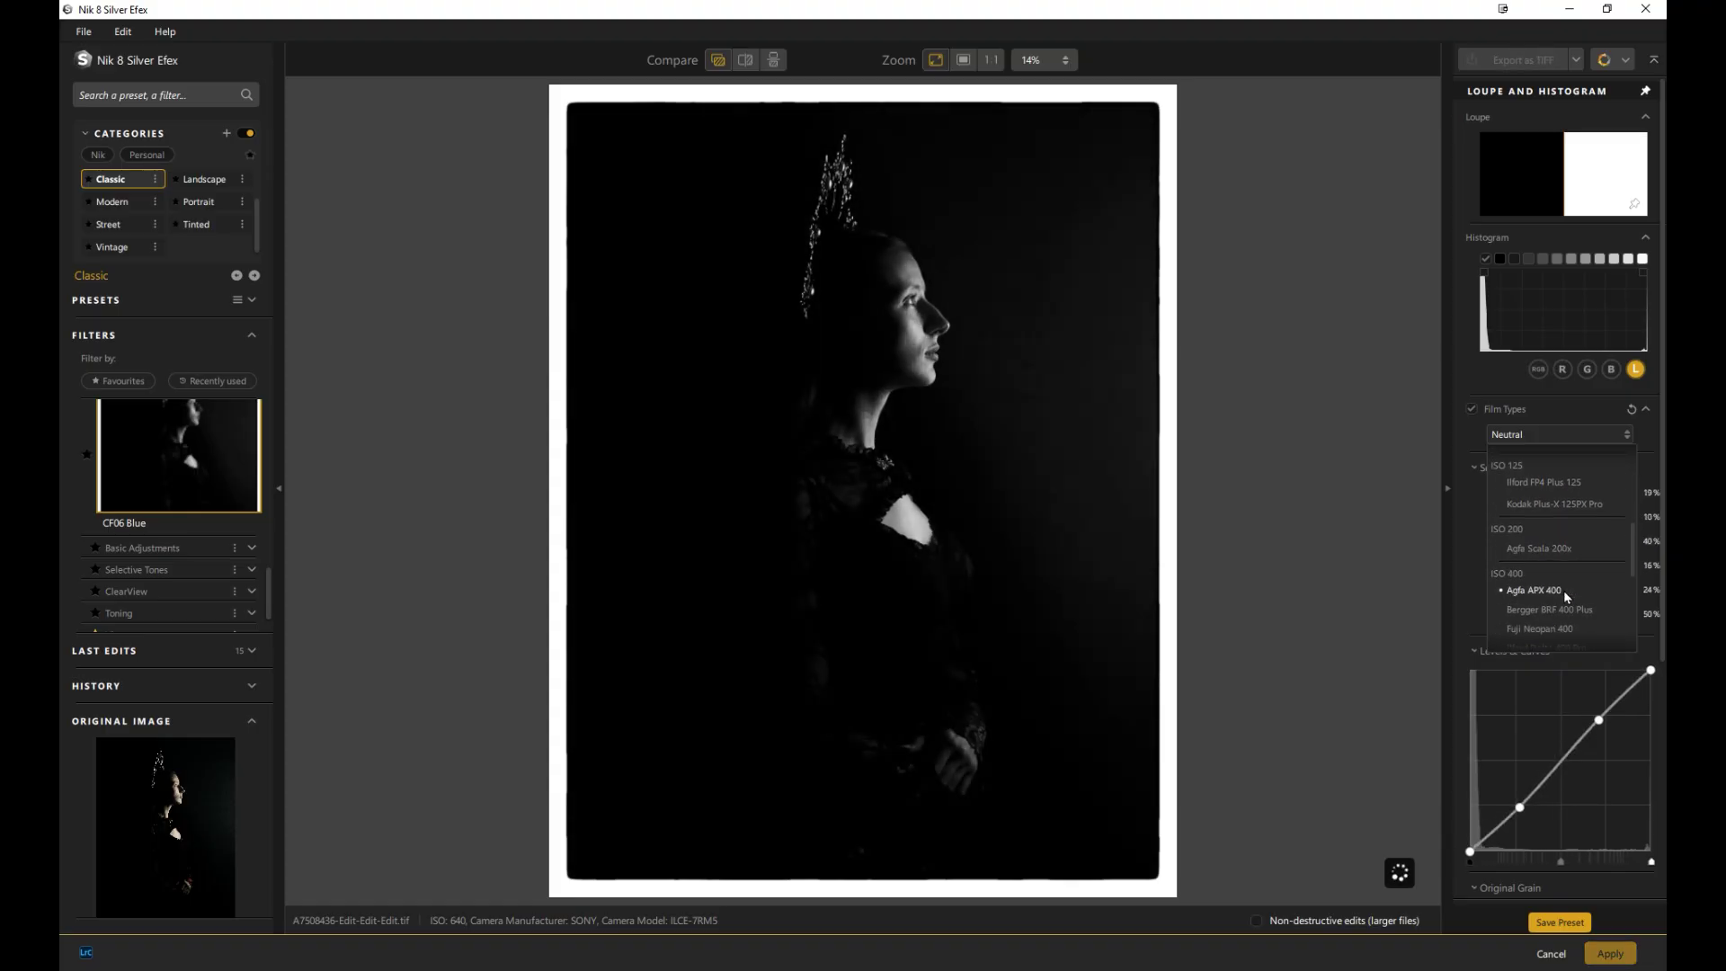
left_click(1634, 449)
left_click(1635, 447)
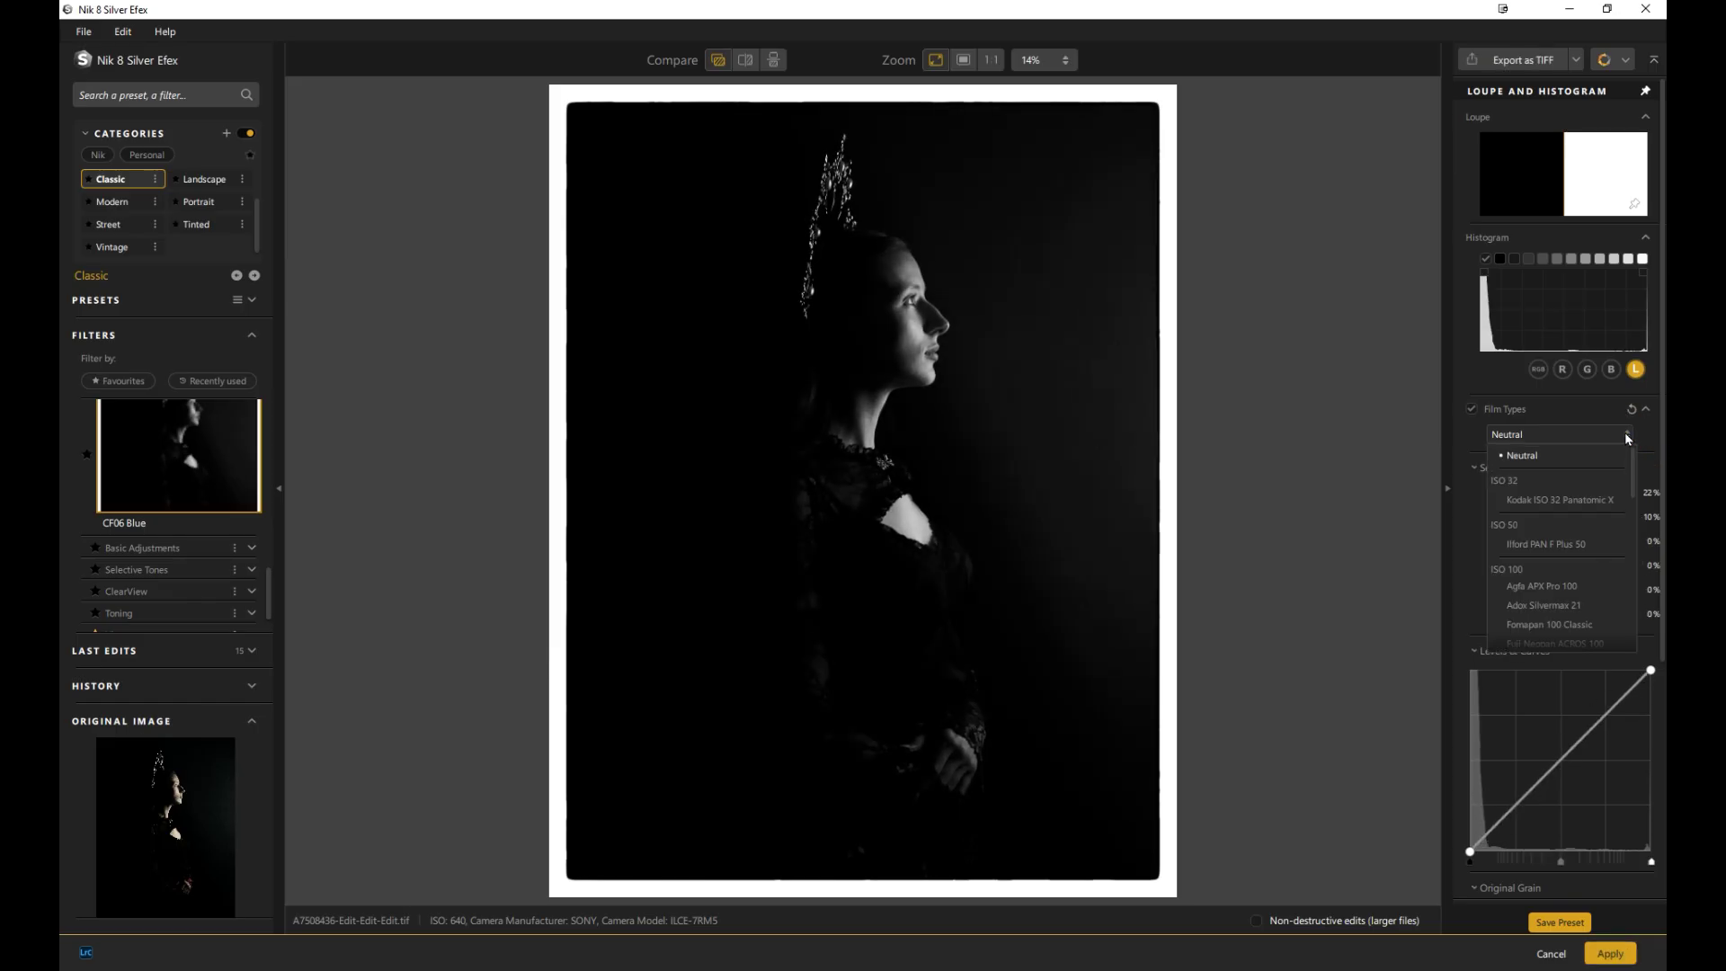
left_click(1636, 447)
scroll(1636, 444, "down", 4)
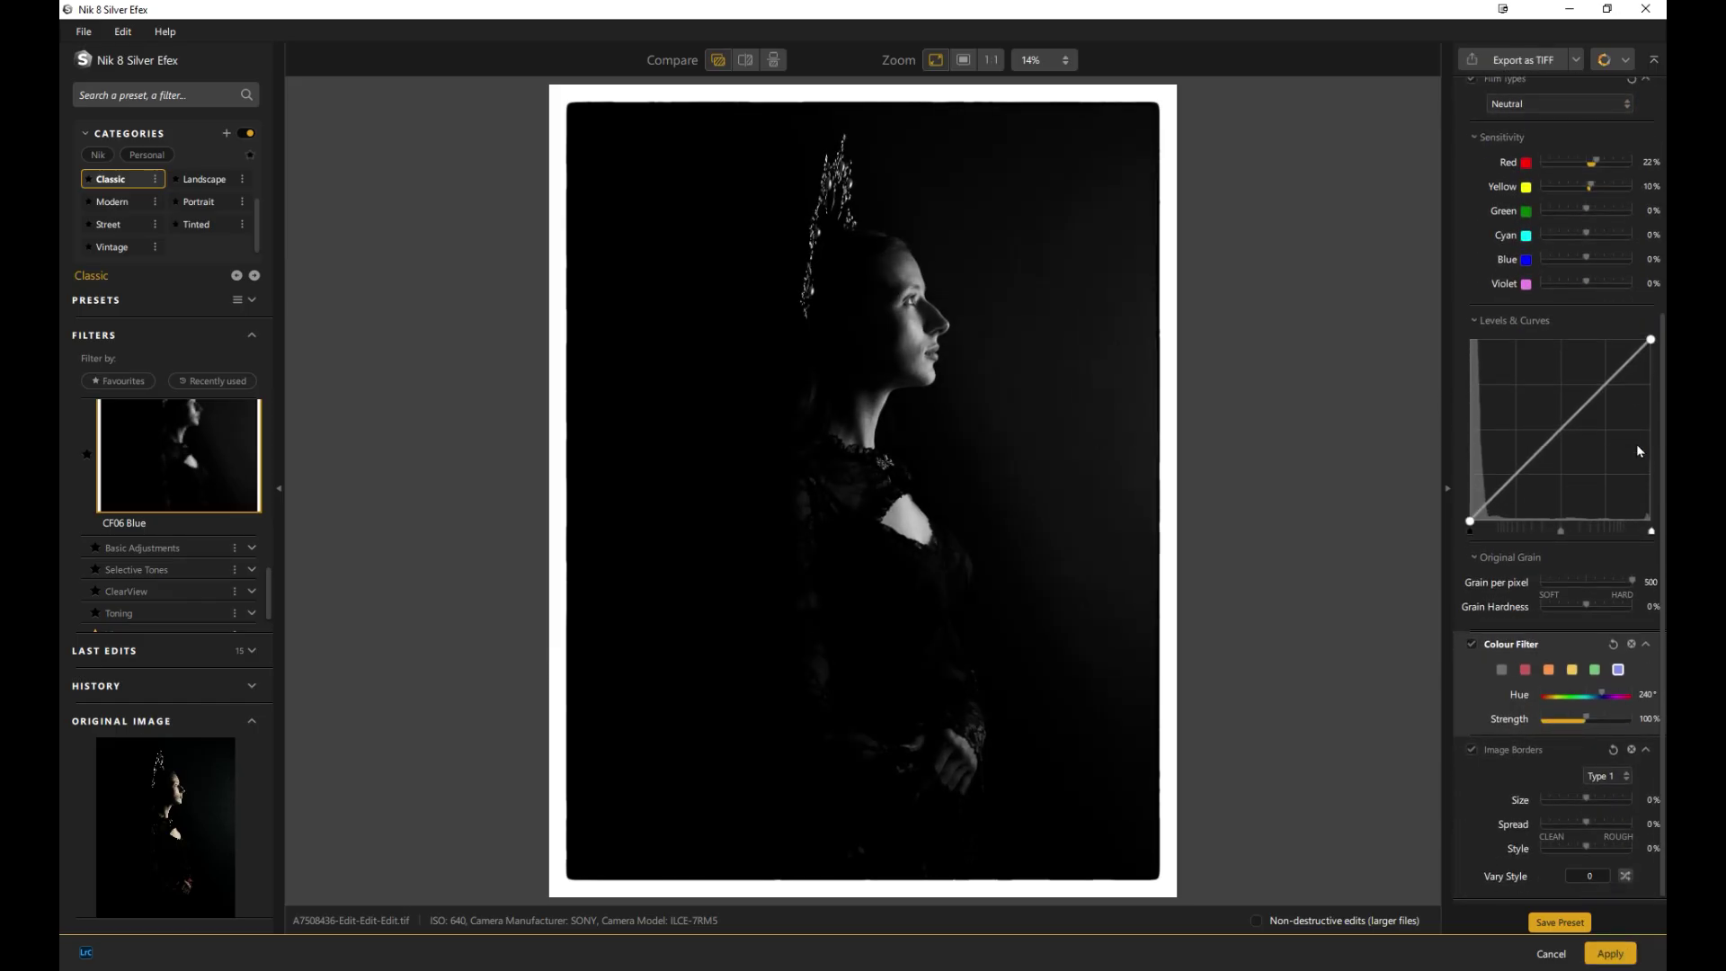